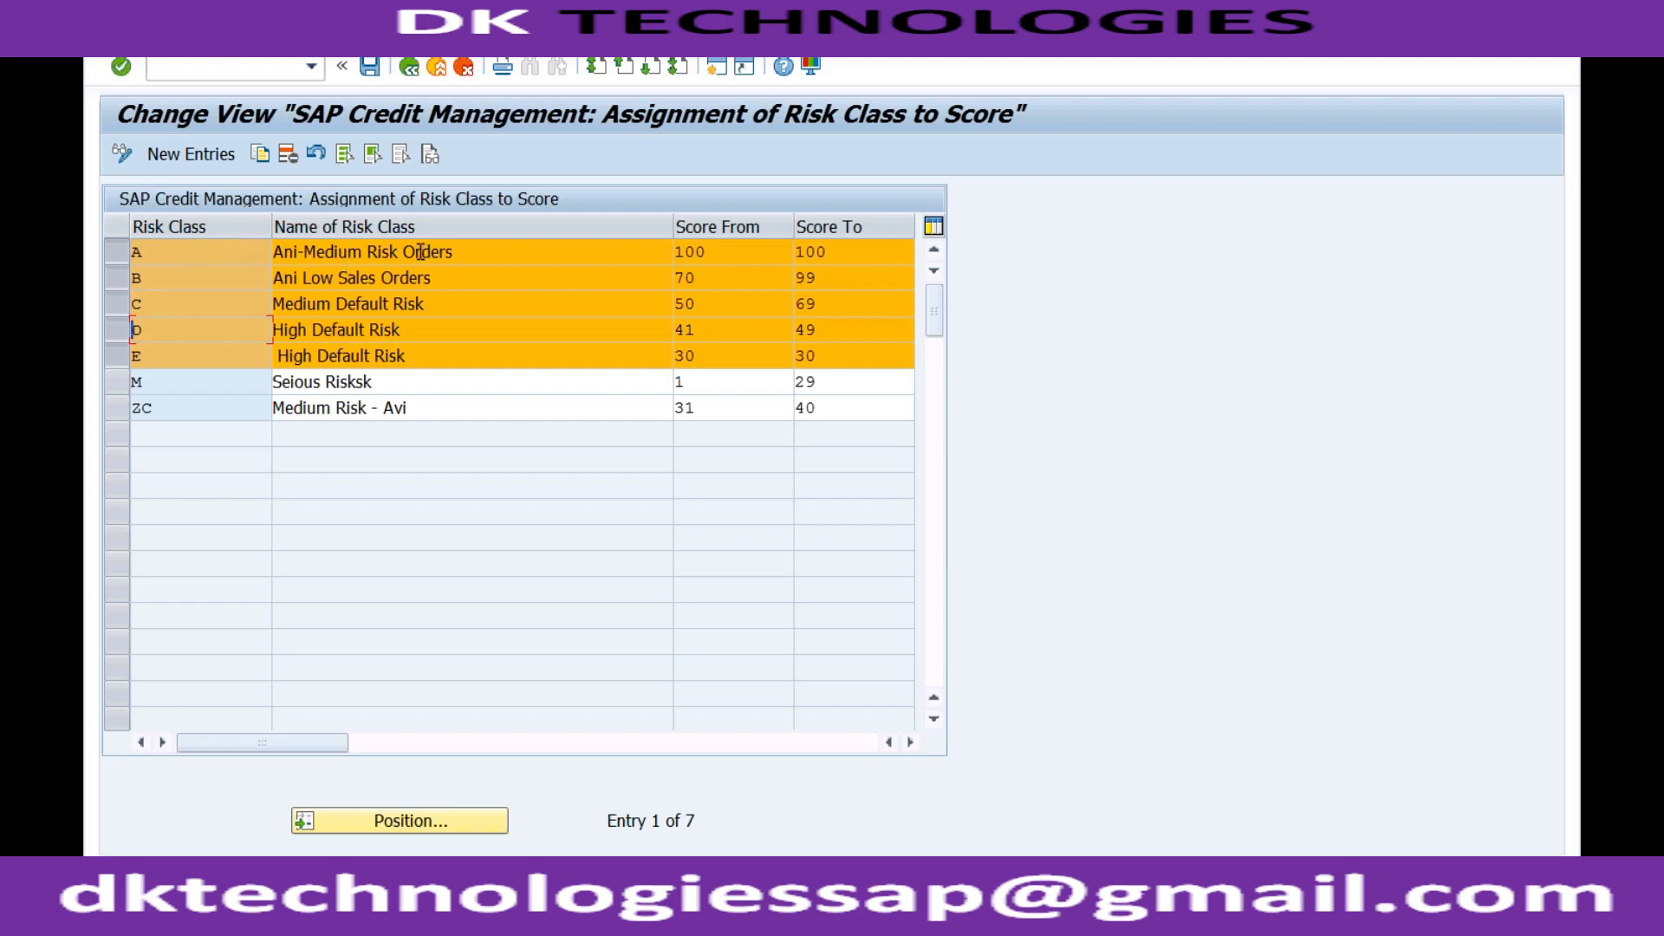
# Review the risk class codes and names for classes A through E in the risk class to score assignment table
pyautogui.click(247, 251)
pyautogui.click(337, 252)
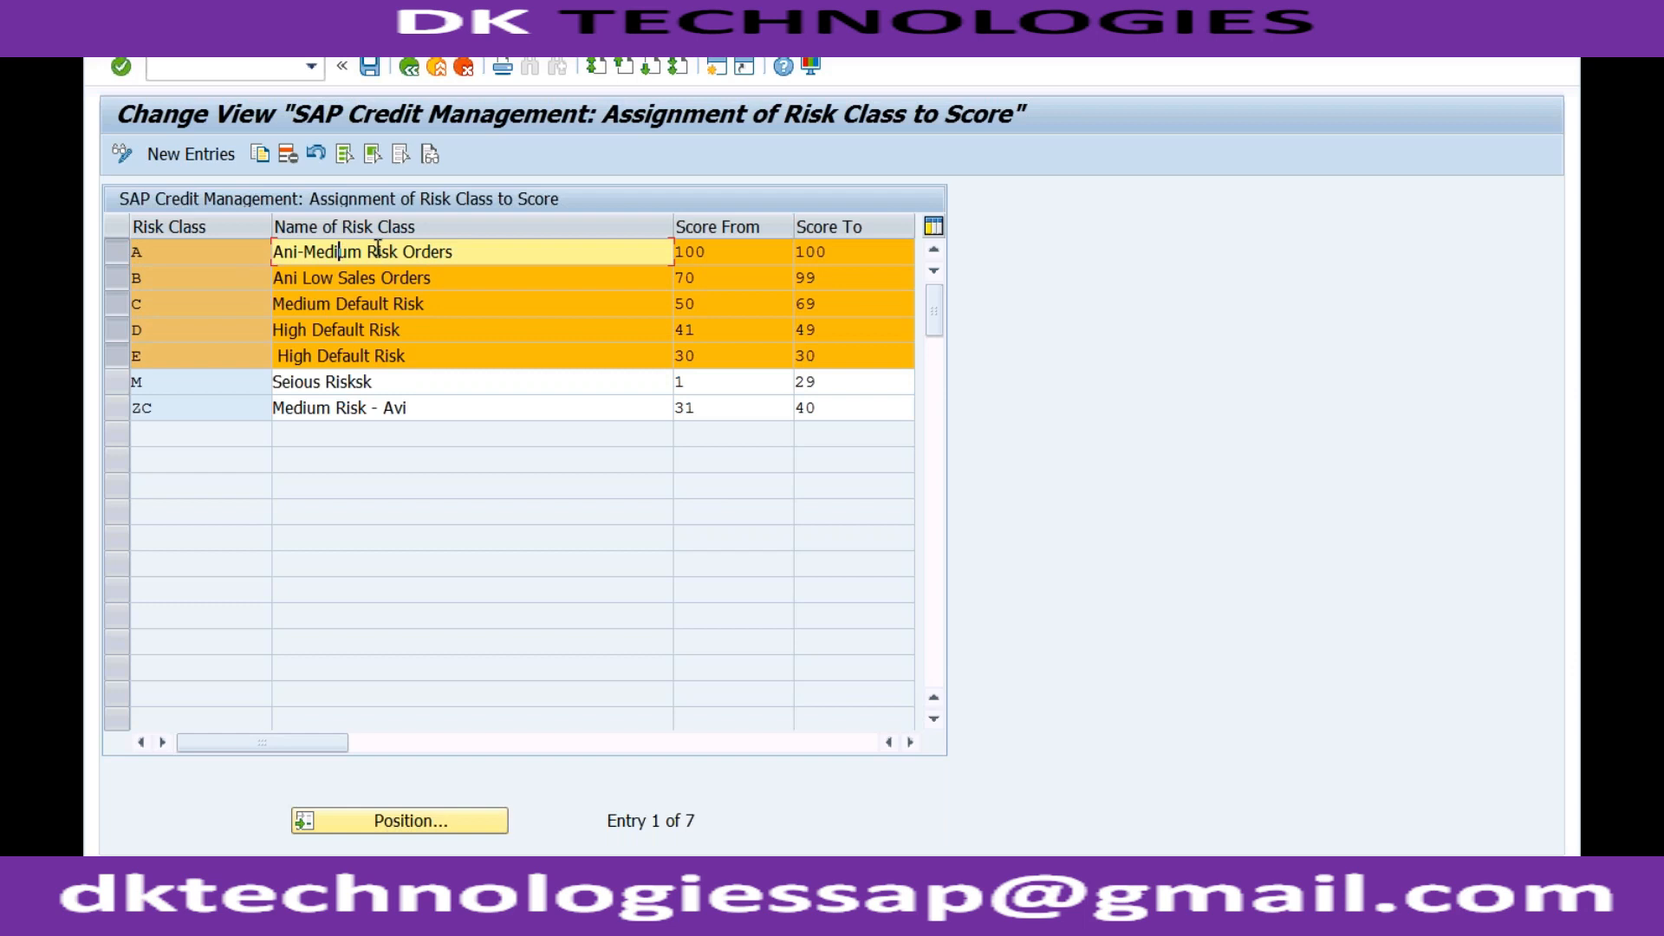
pyautogui.click(249, 276)
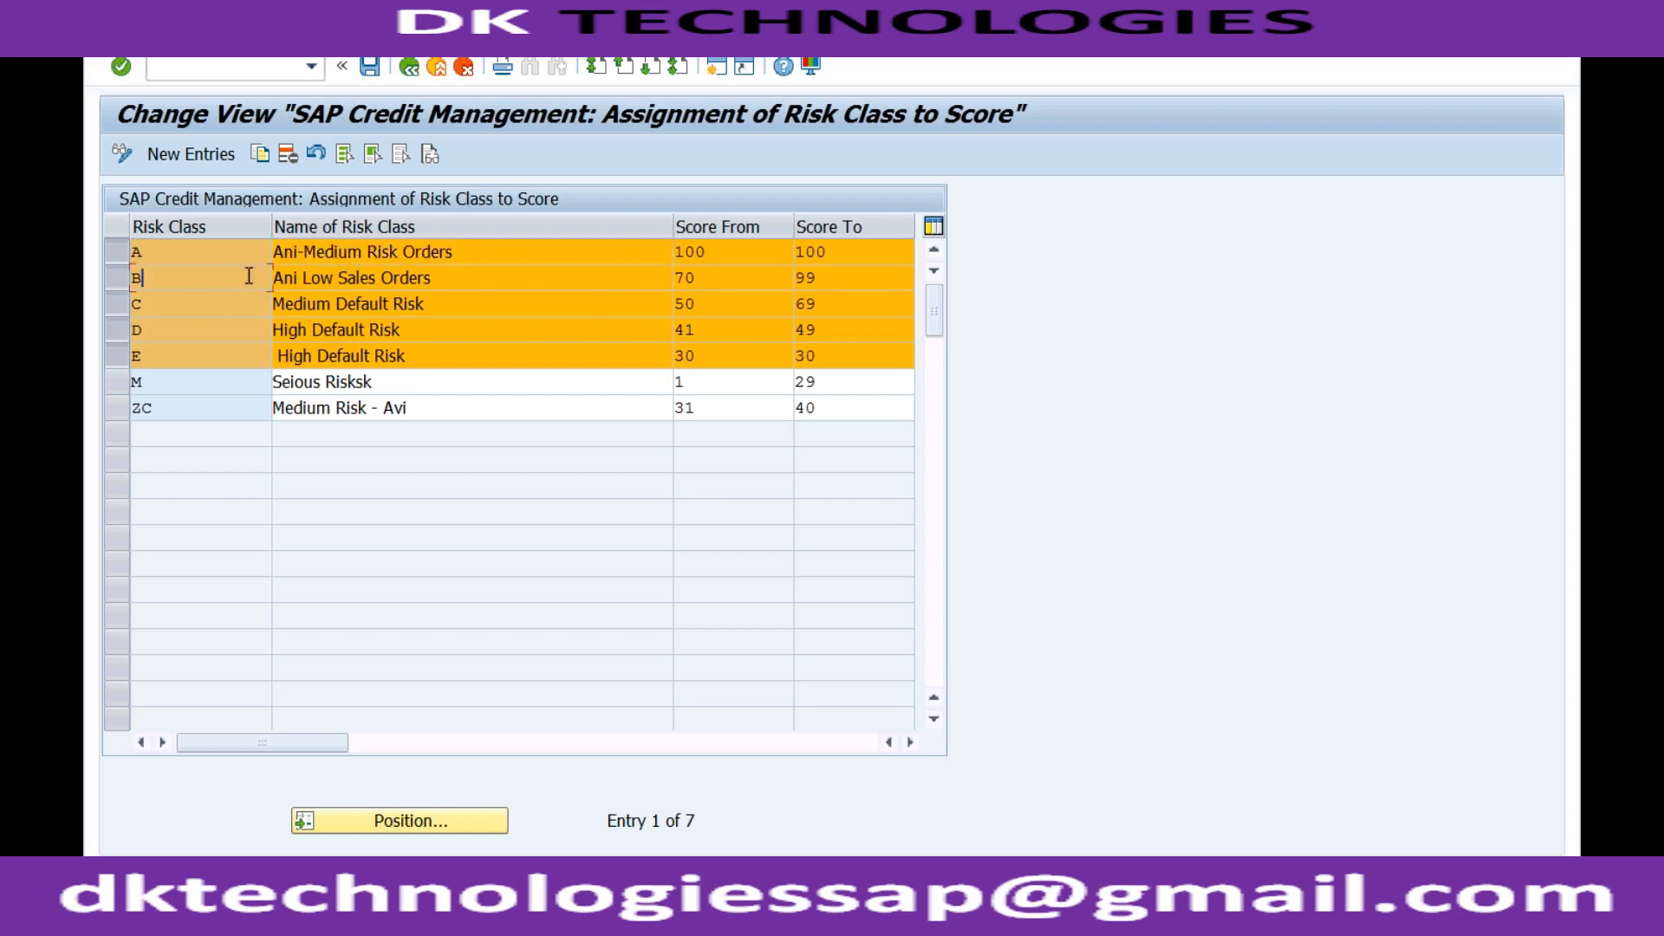
pyautogui.click(312, 277)
pyautogui.click(247, 304)
pyautogui.click(302, 303)
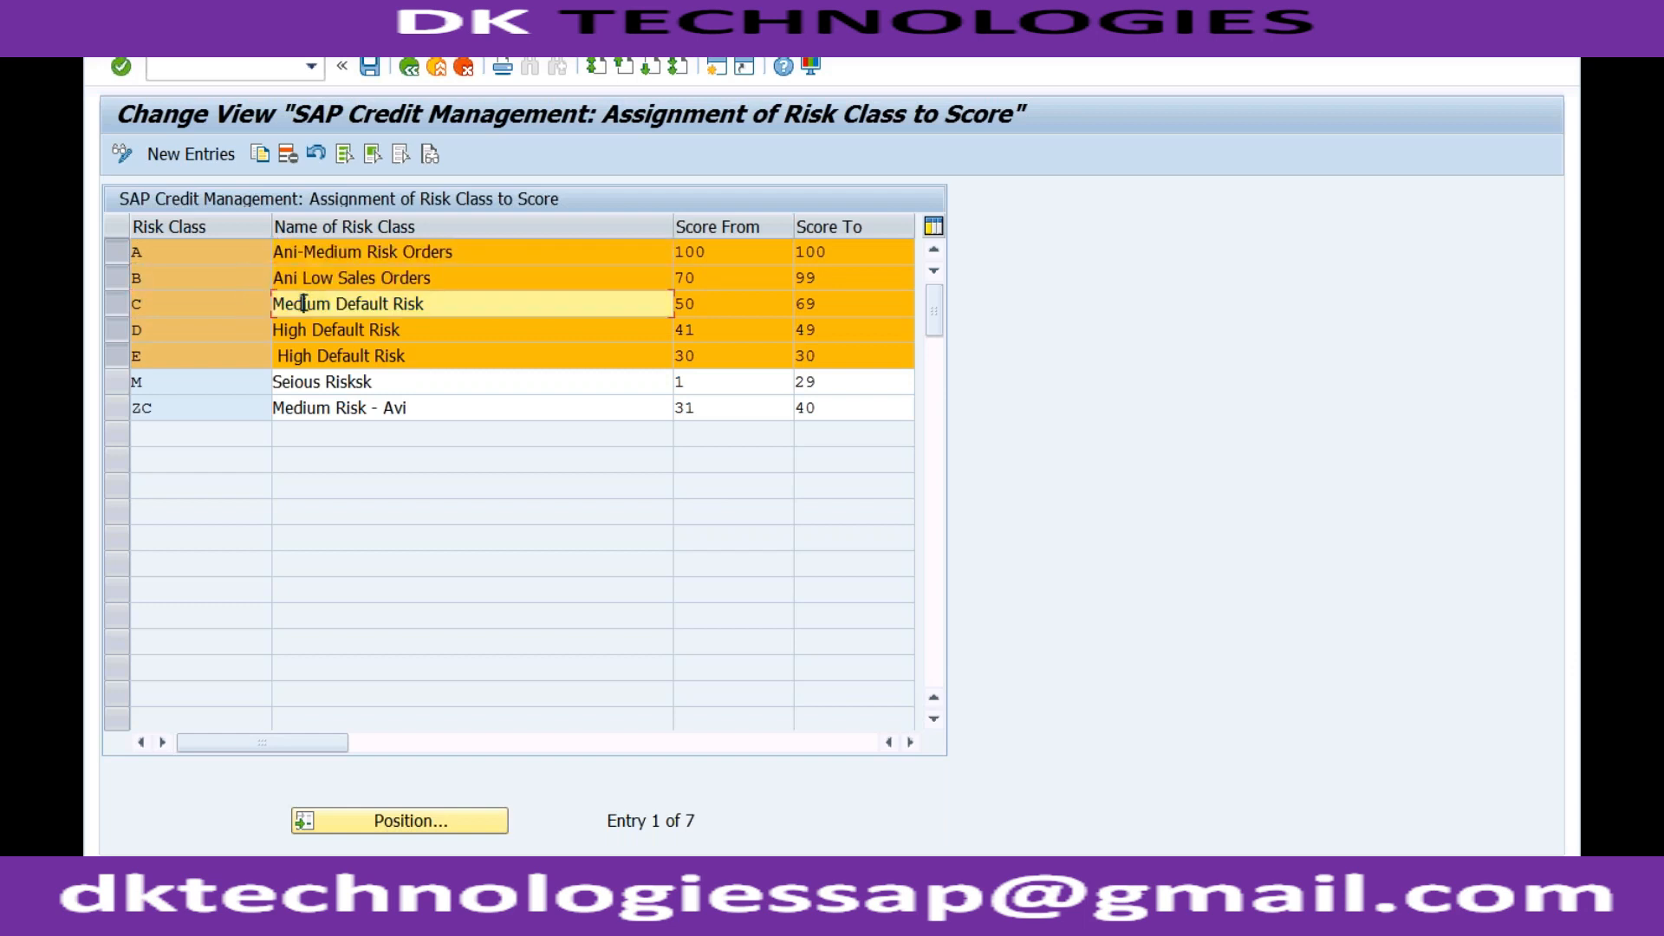
pyautogui.click(229, 332)
pyautogui.click(286, 330)
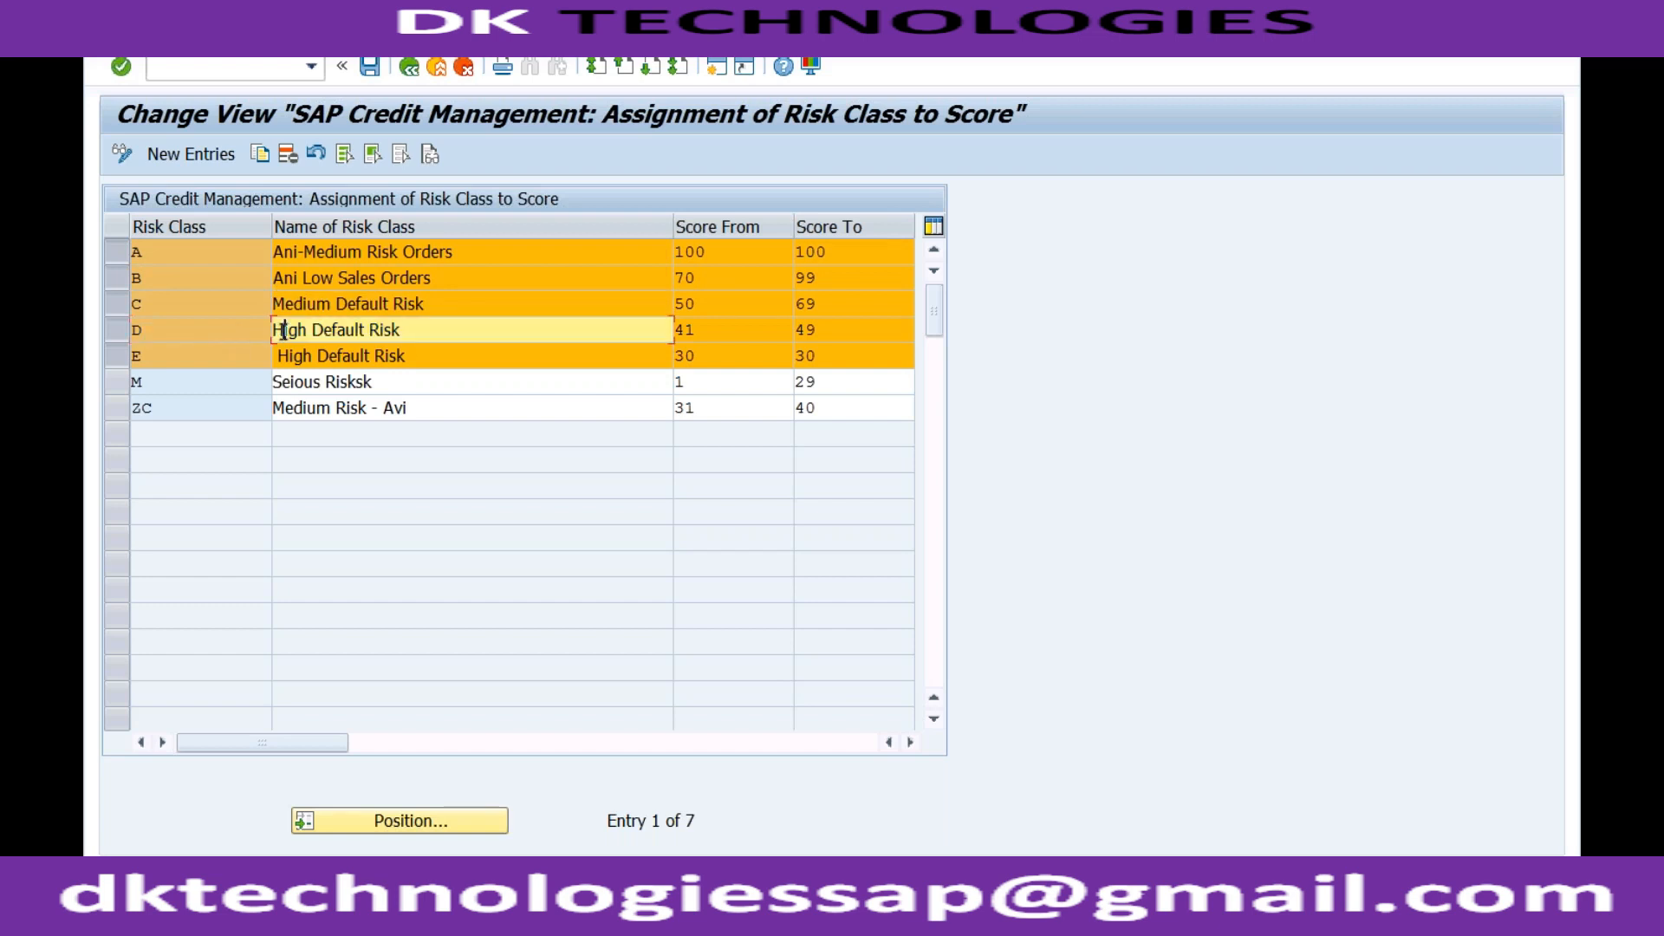
pyautogui.click(234, 355)
pyautogui.click(294, 356)
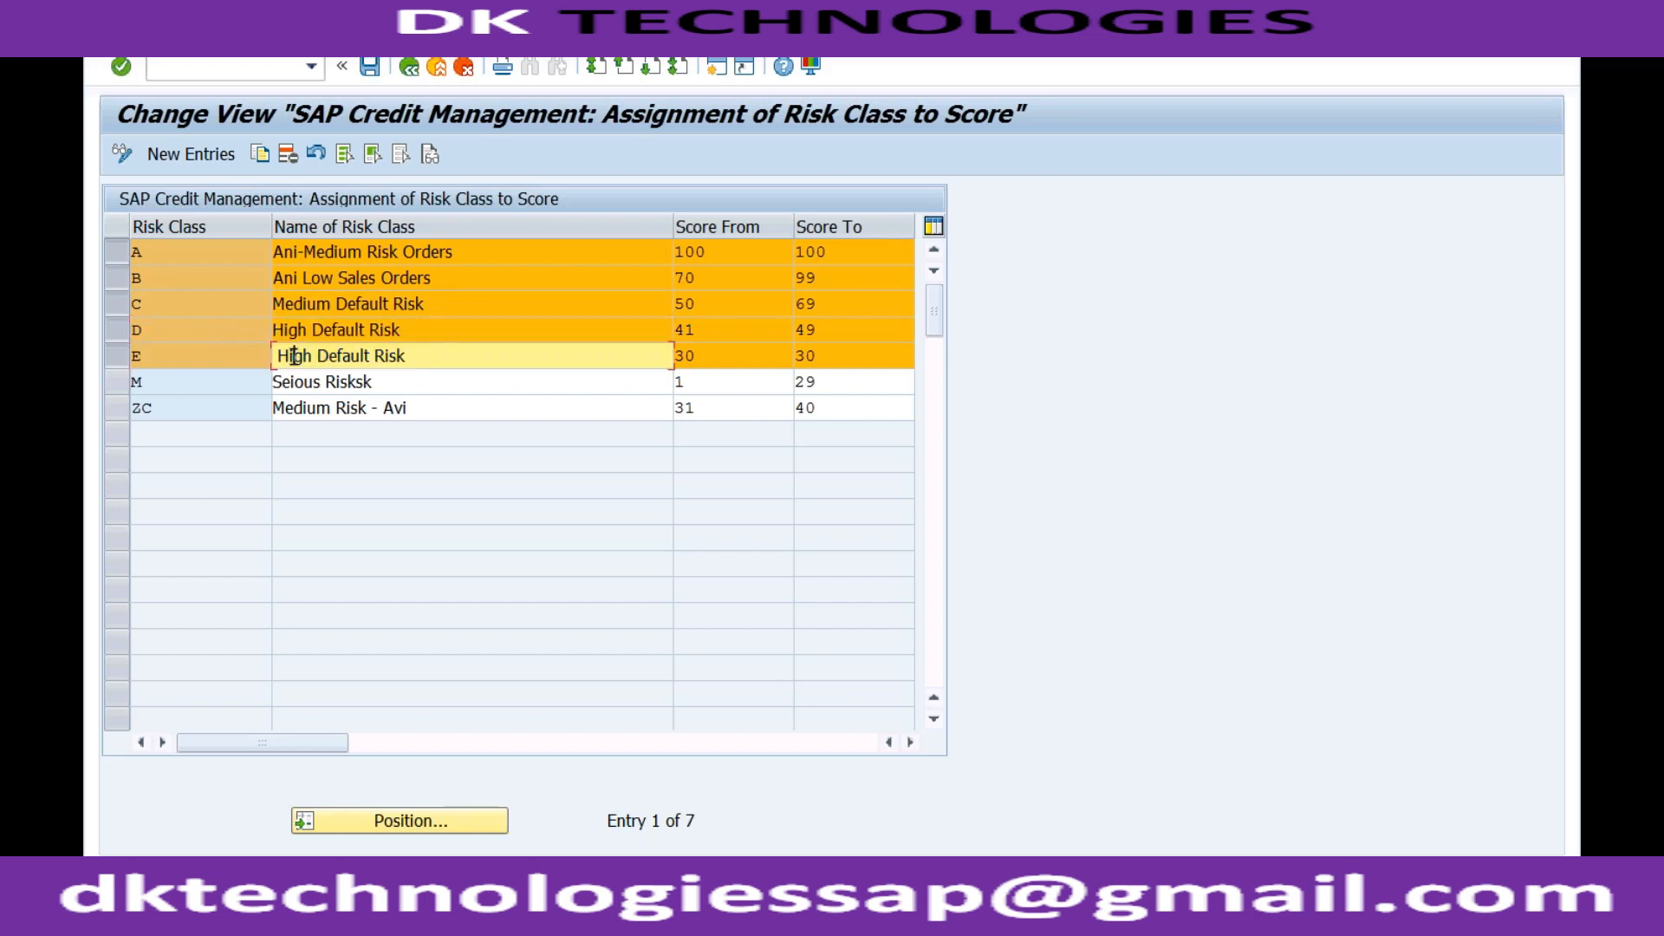
# Clear the selected risk class rows and leave only class E, High Default Risk, selected
pyautogui.click(117, 409)
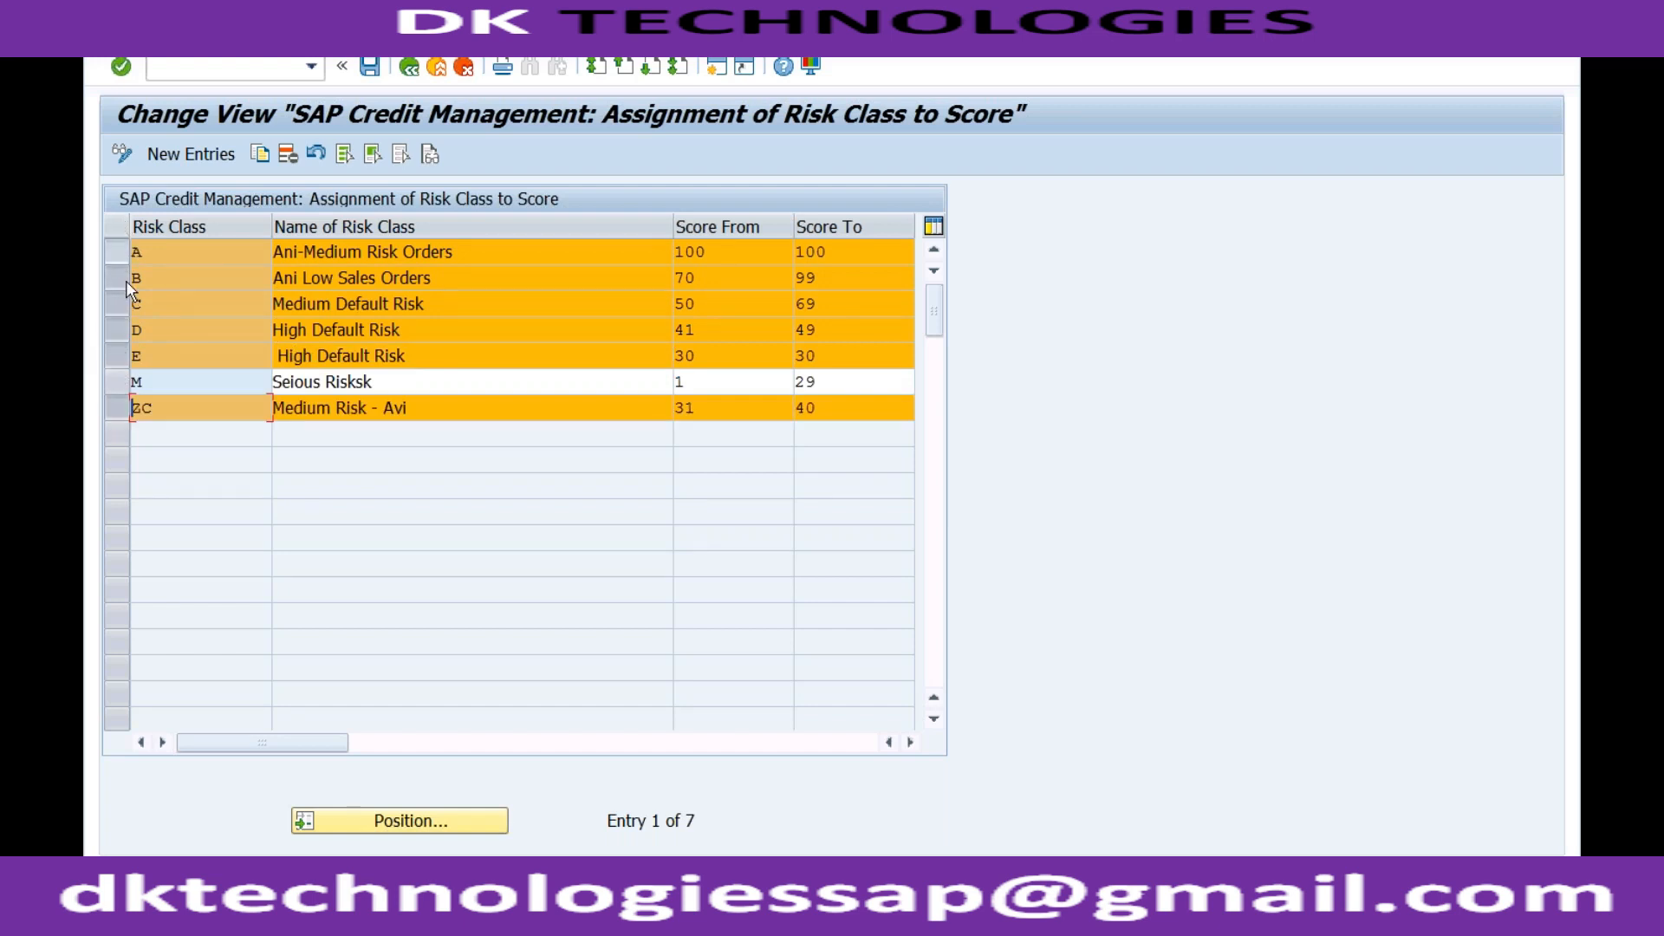
pyautogui.click(111, 355)
pyautogui.click(118, 321)
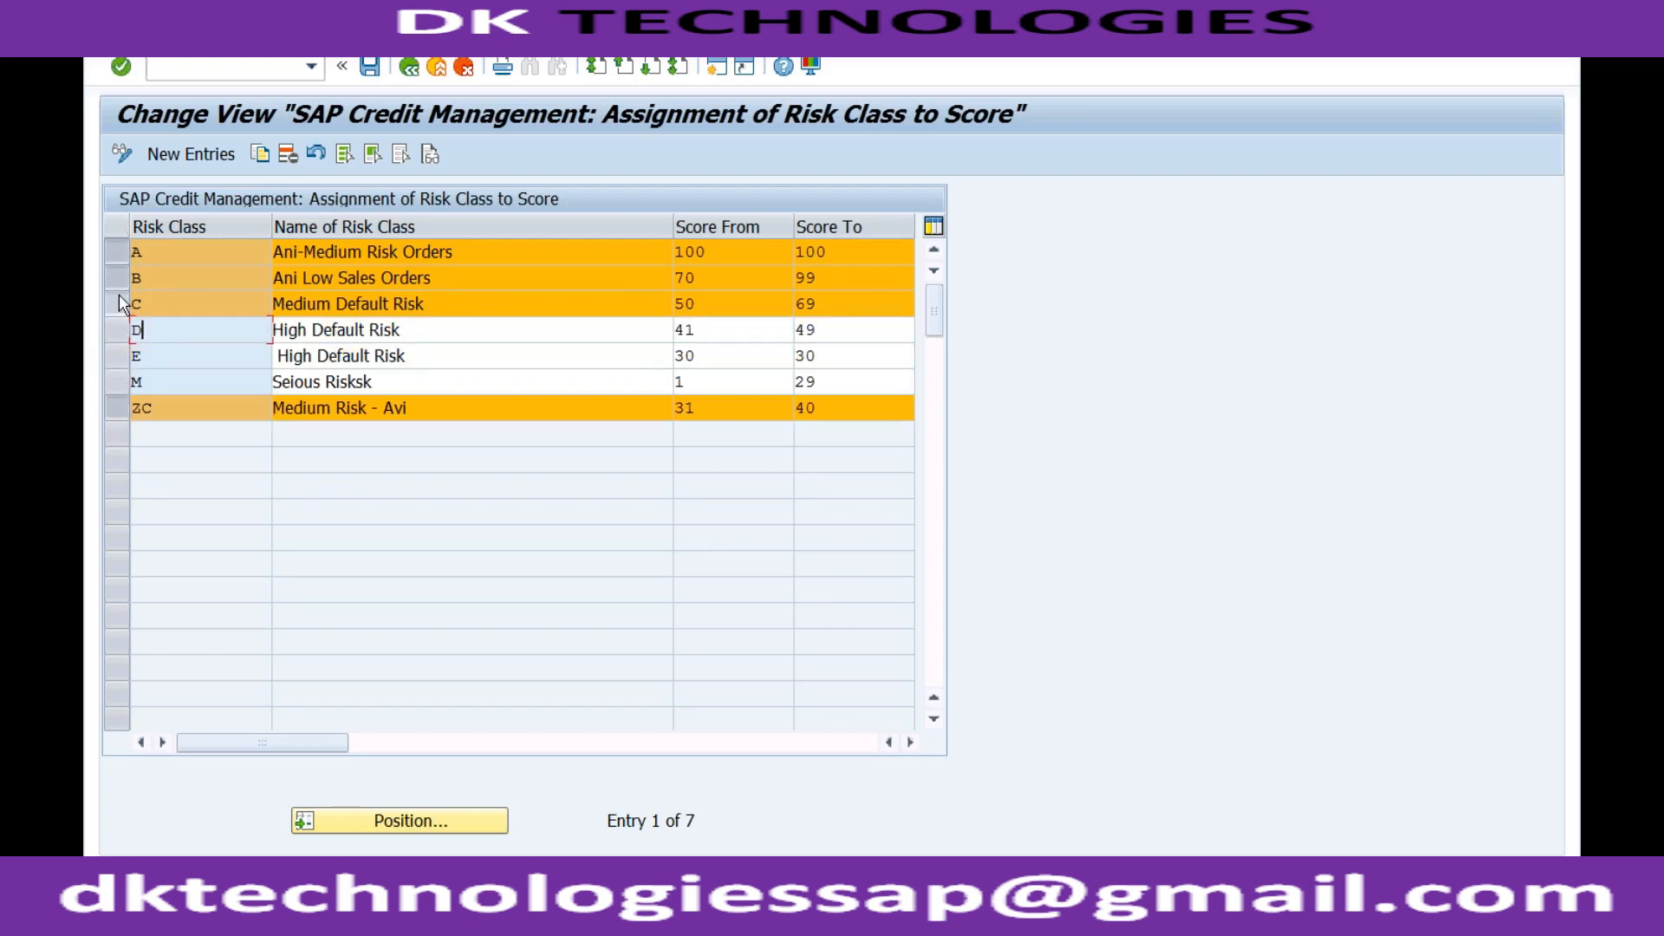
pyautogui.click(118, 297)
pyautogui.click(120, 278)
pyautogui.click(118, 253)
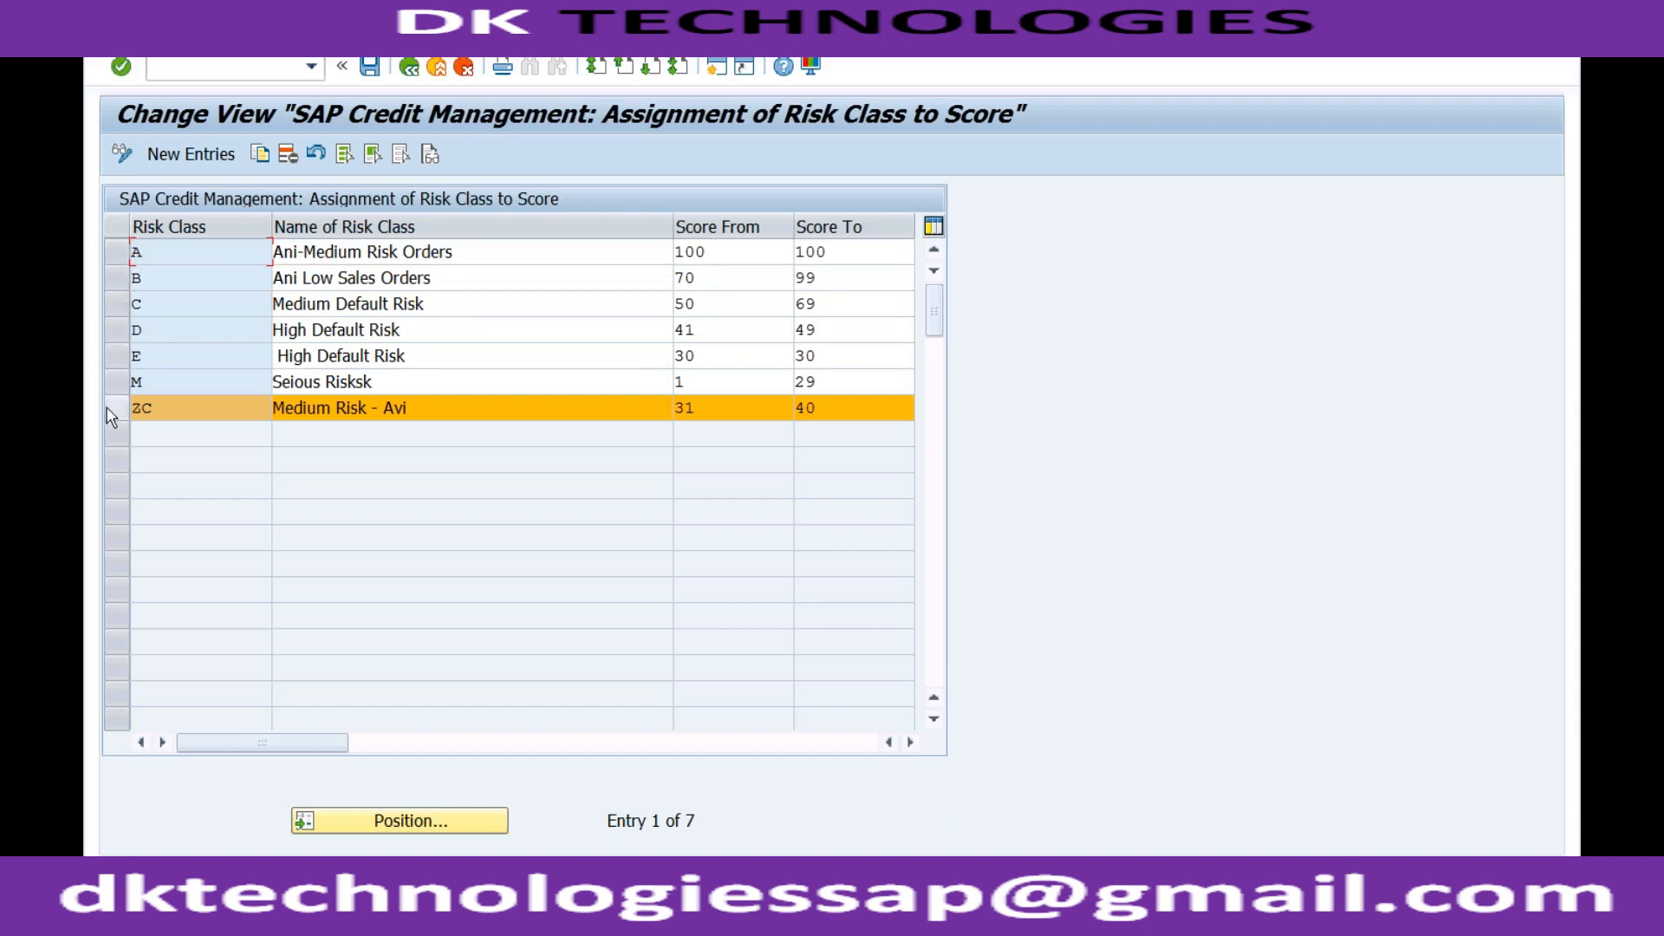
pyautogui.click(113, 408)
pyautogui.click(116, 358)
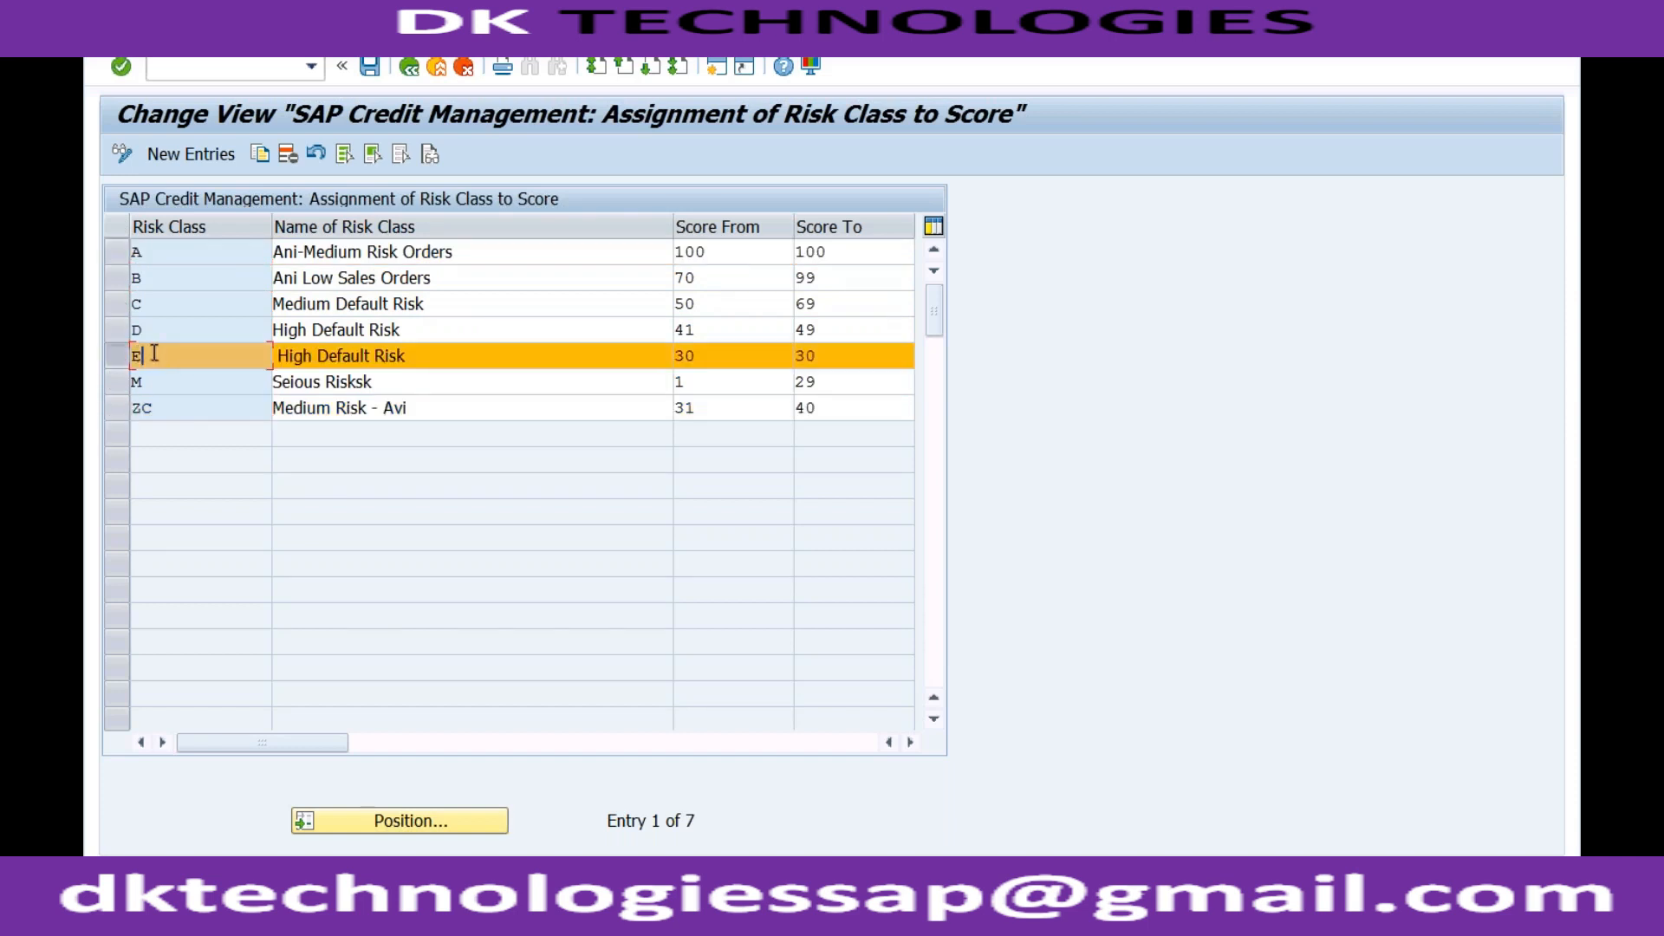
# Switch to the Amazon US business partner window and display the Credit Profile within its general data
pyautogui.click(385, 881)
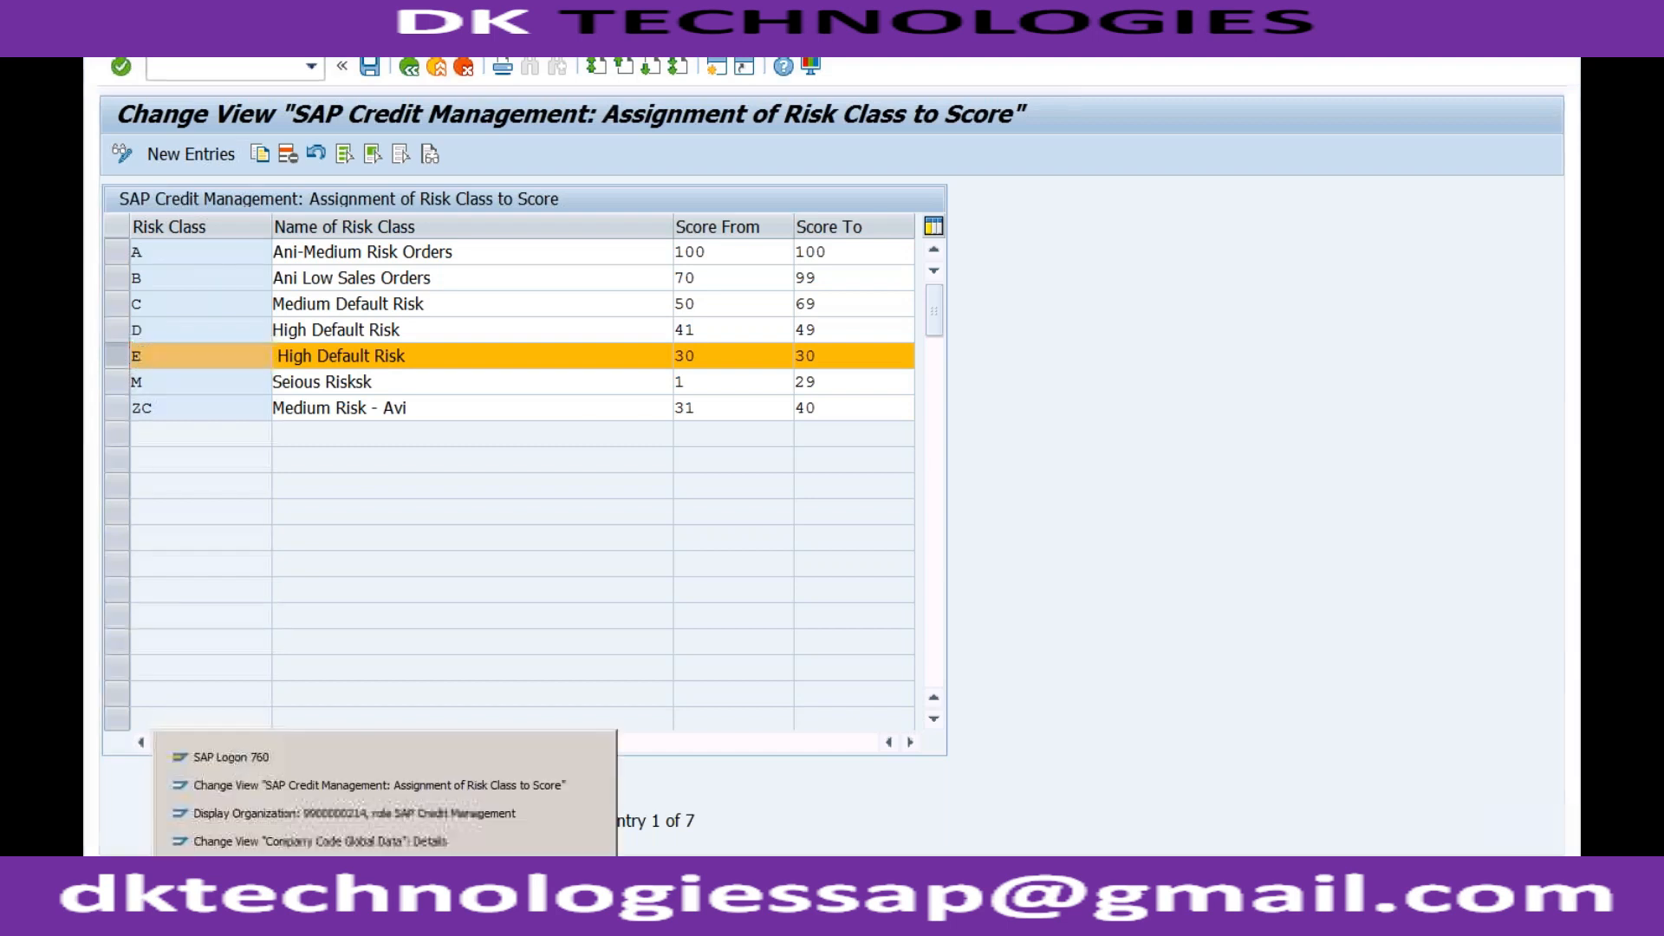
pyautogui.click(412, 815)
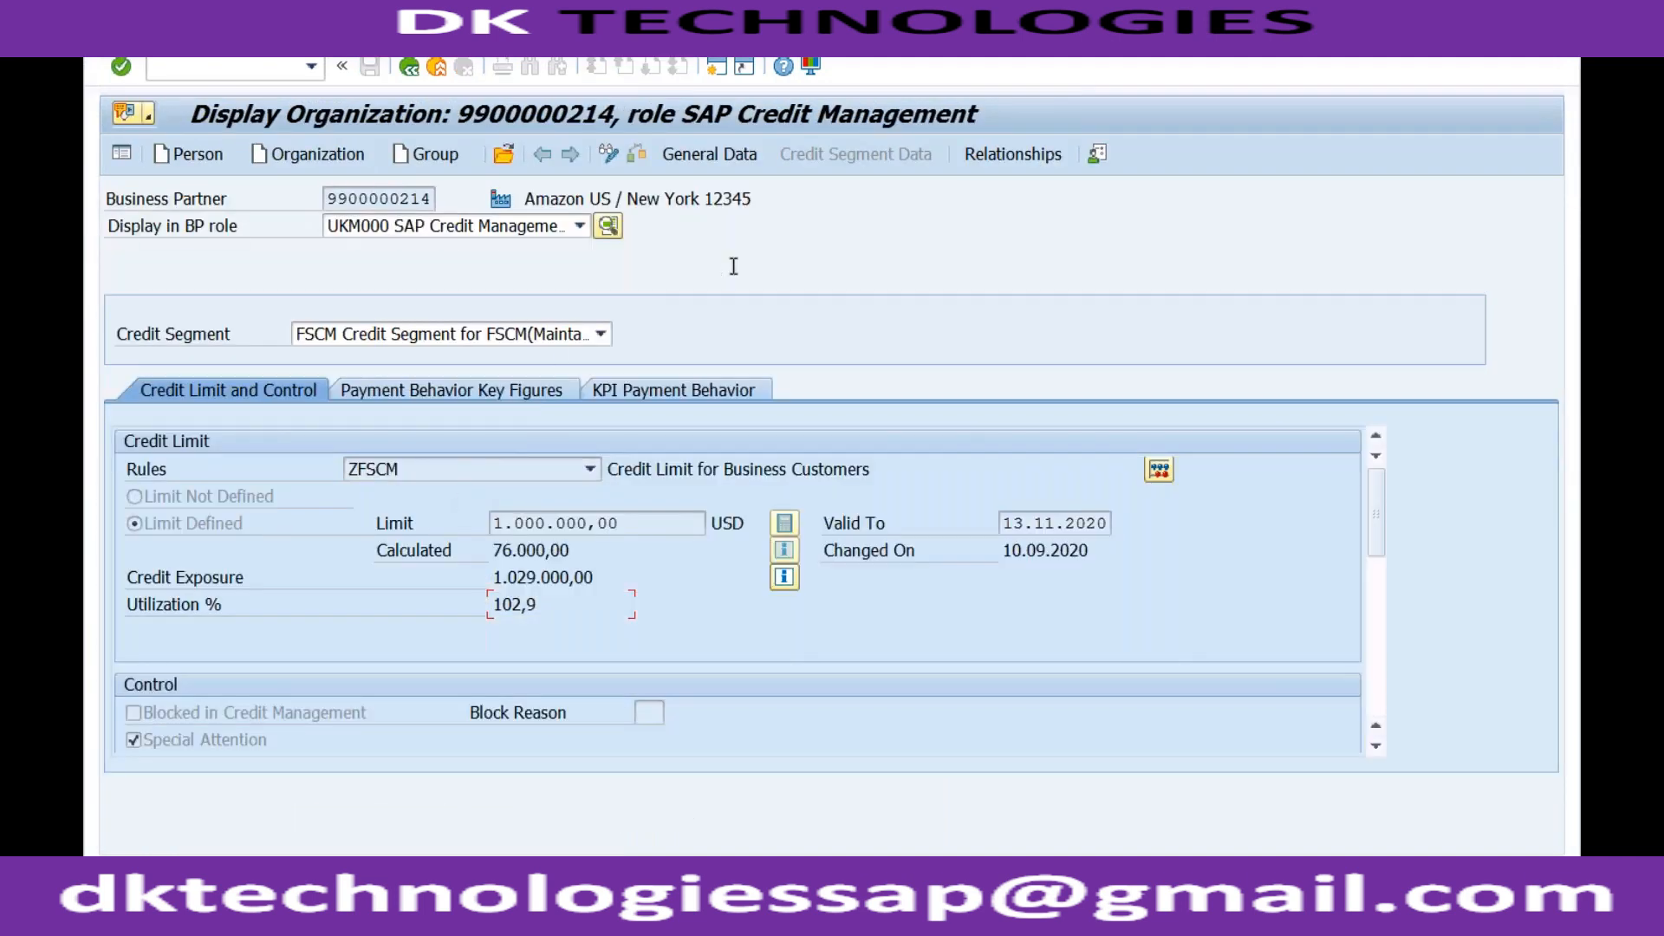
pyautogui.click(739, 156)
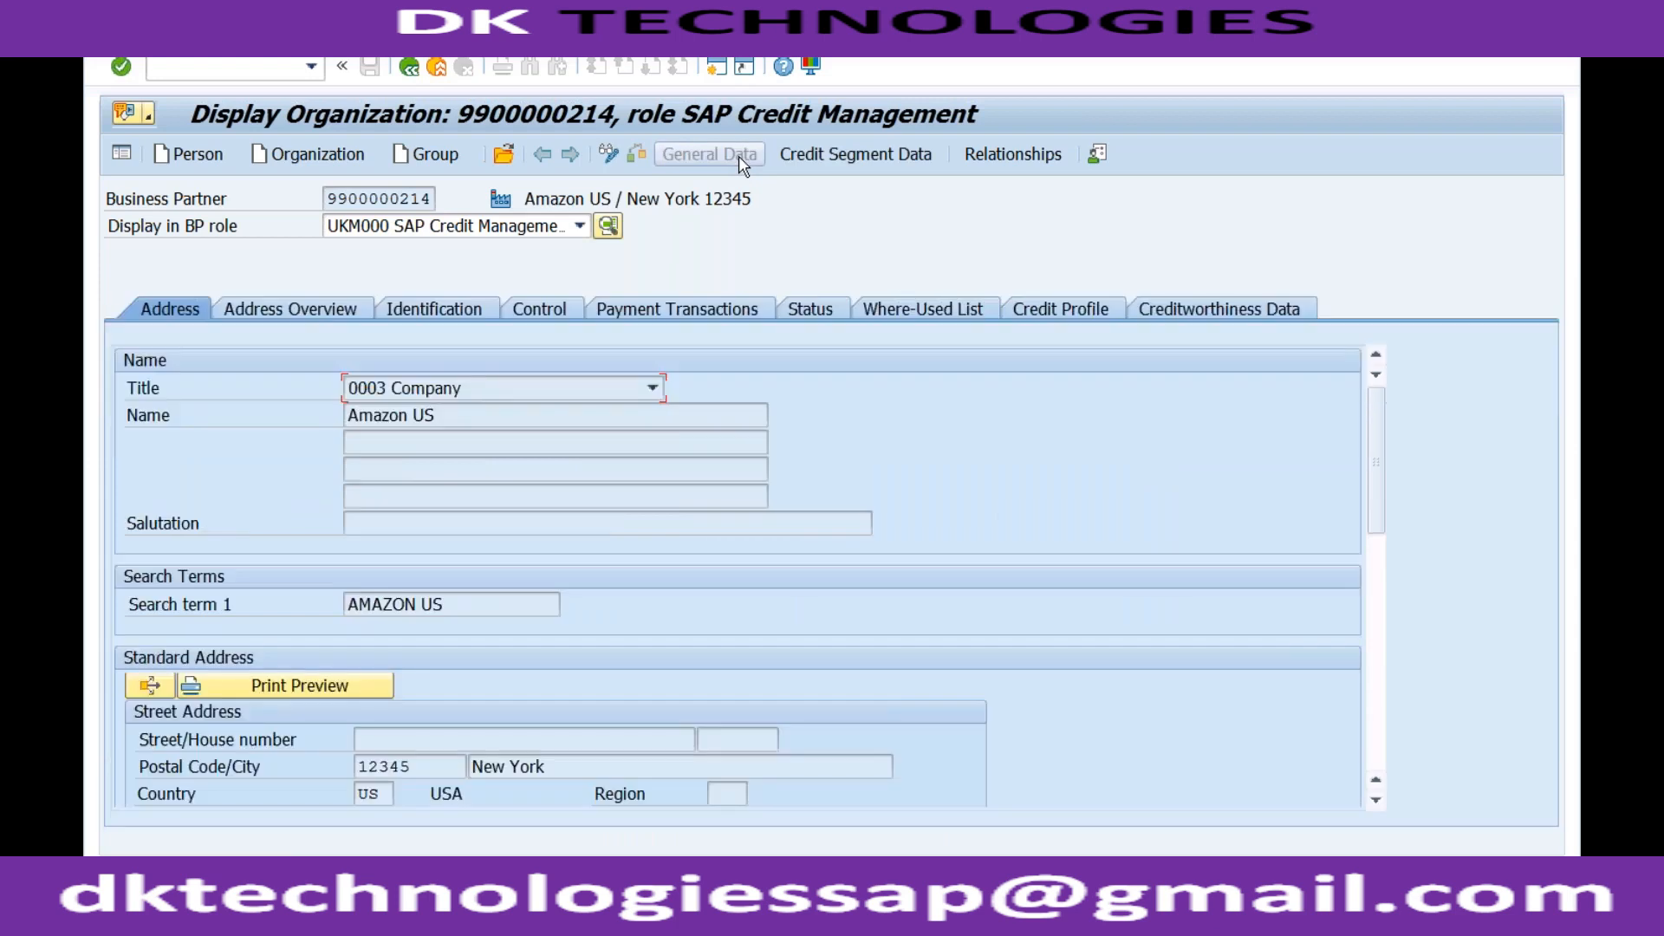
pyautogui.click(1050, 316)
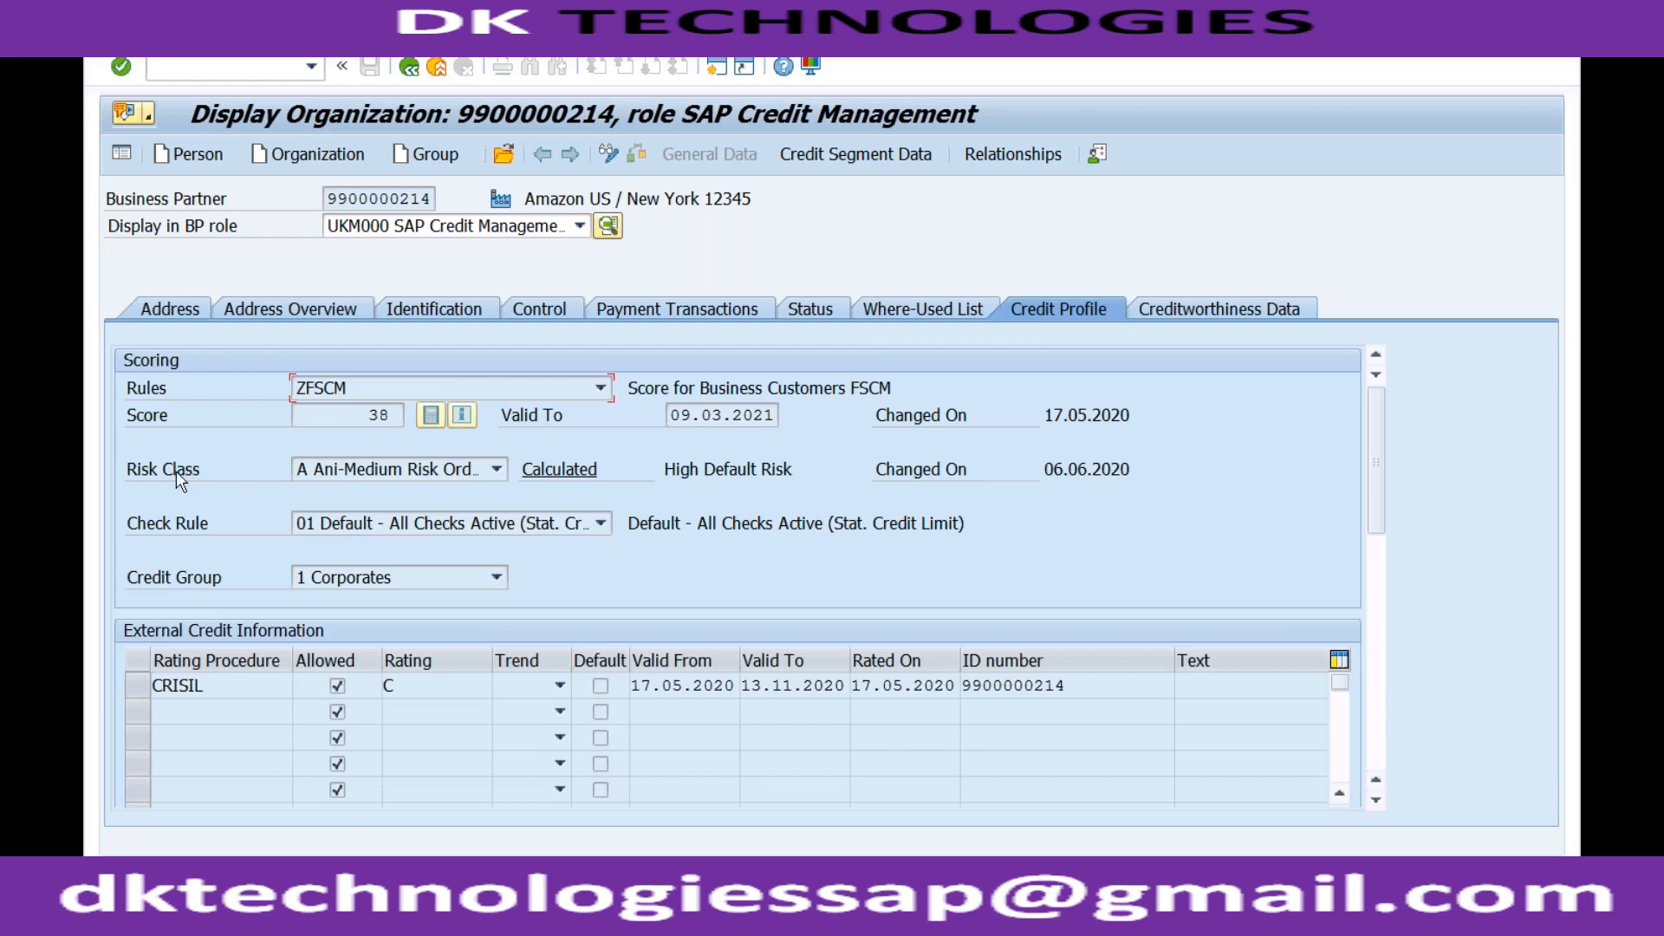
# Examine the risk classes available for the business partner, dismissing the system message and keeping class A
pyautogui.click(310, 469)
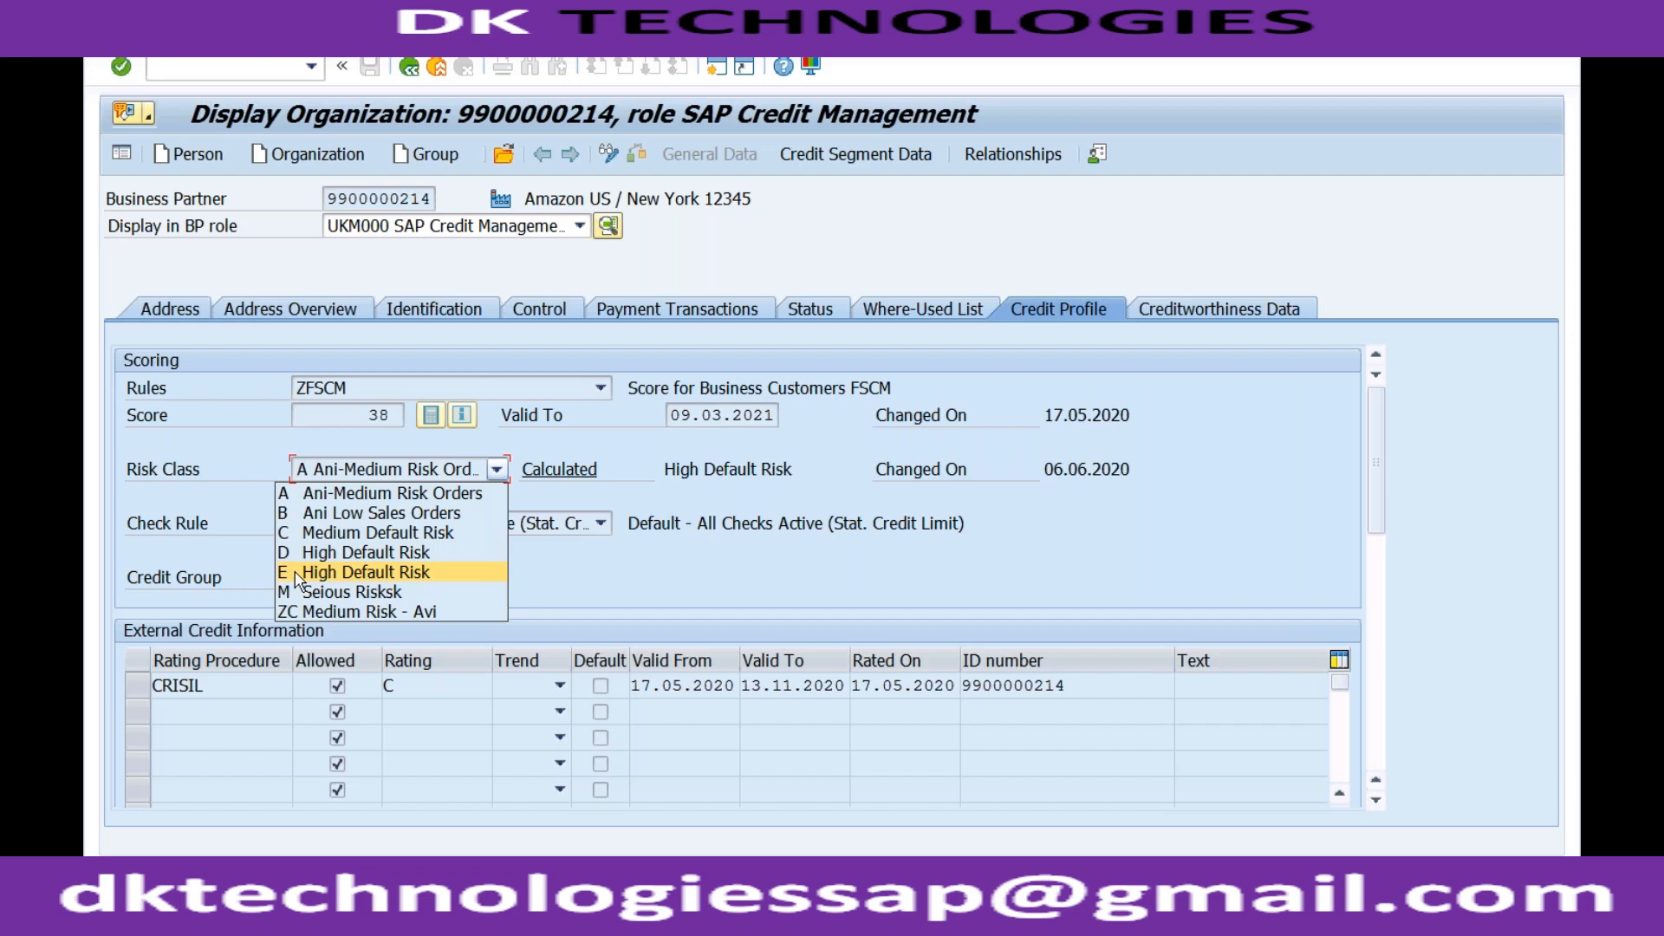
pyautogui.click(290, 492)
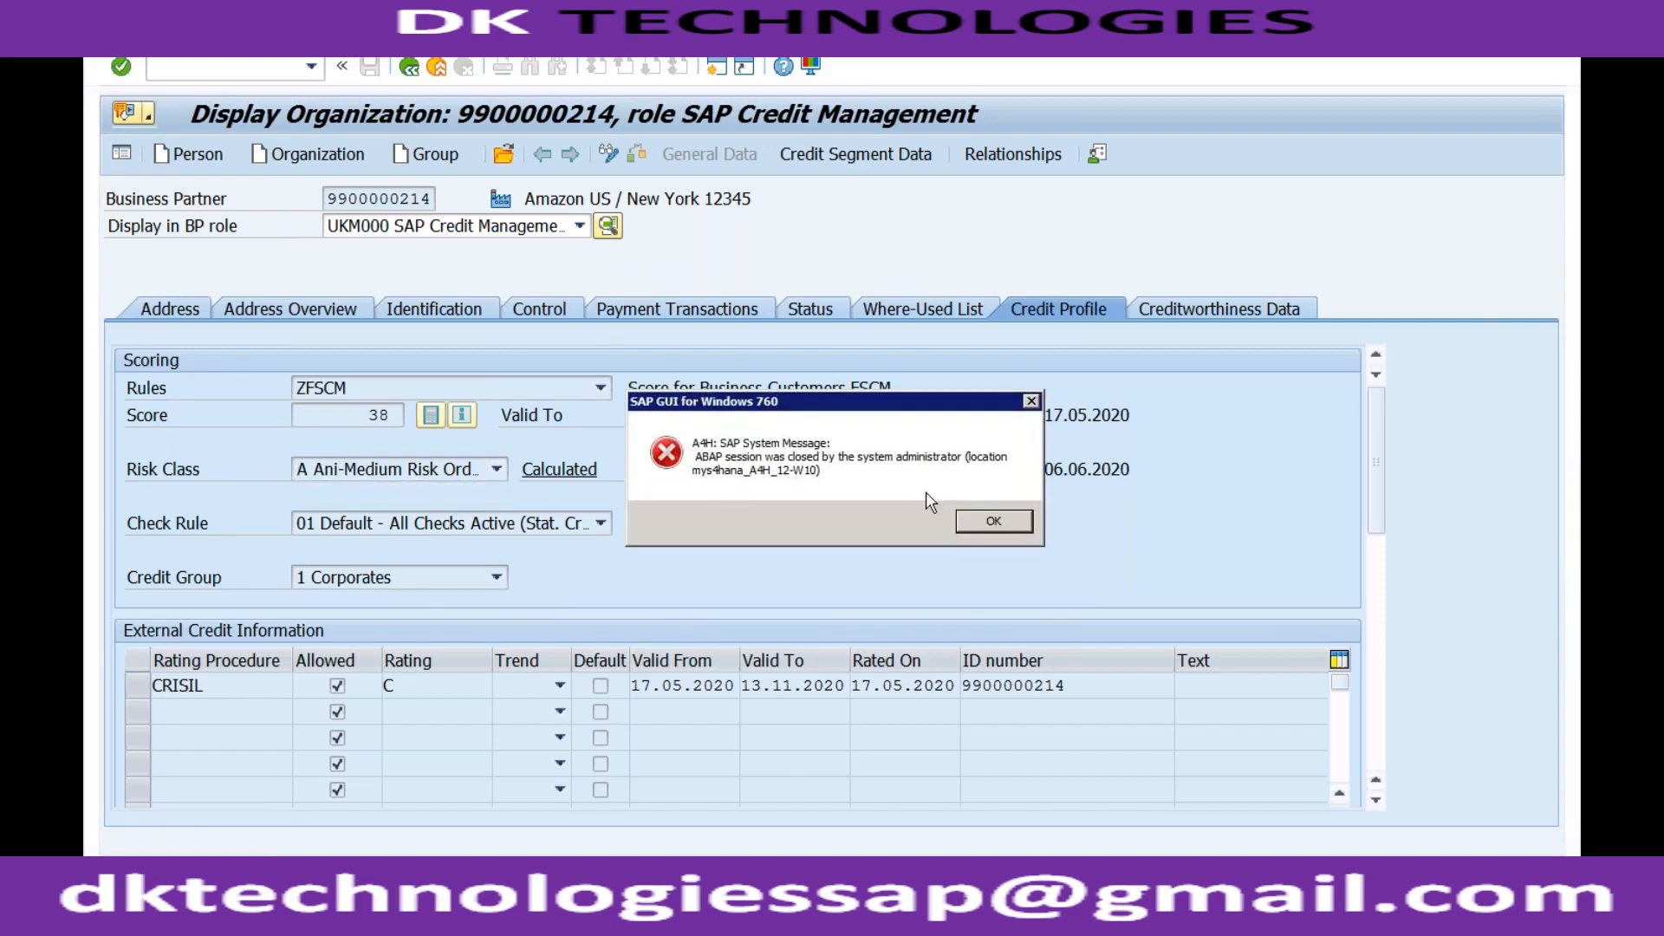
pyautogui.click(977, 526)
pyautogui.click(419, 474)
pyautogui.click(419, 474)
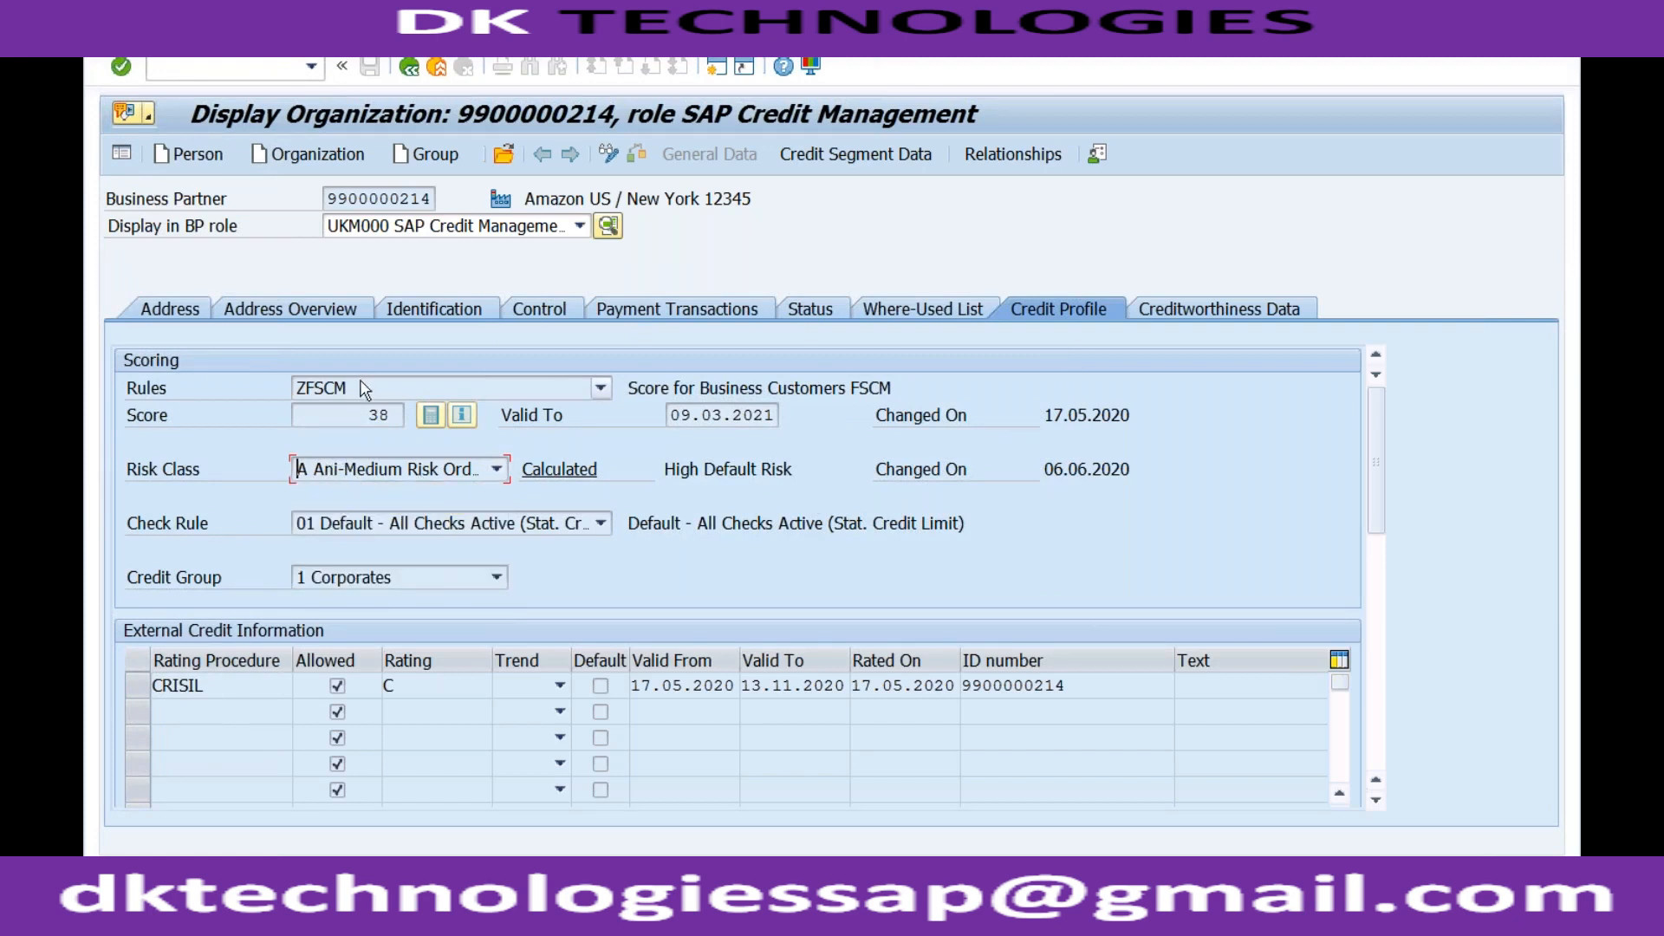
pyautogui.click(347, 473)
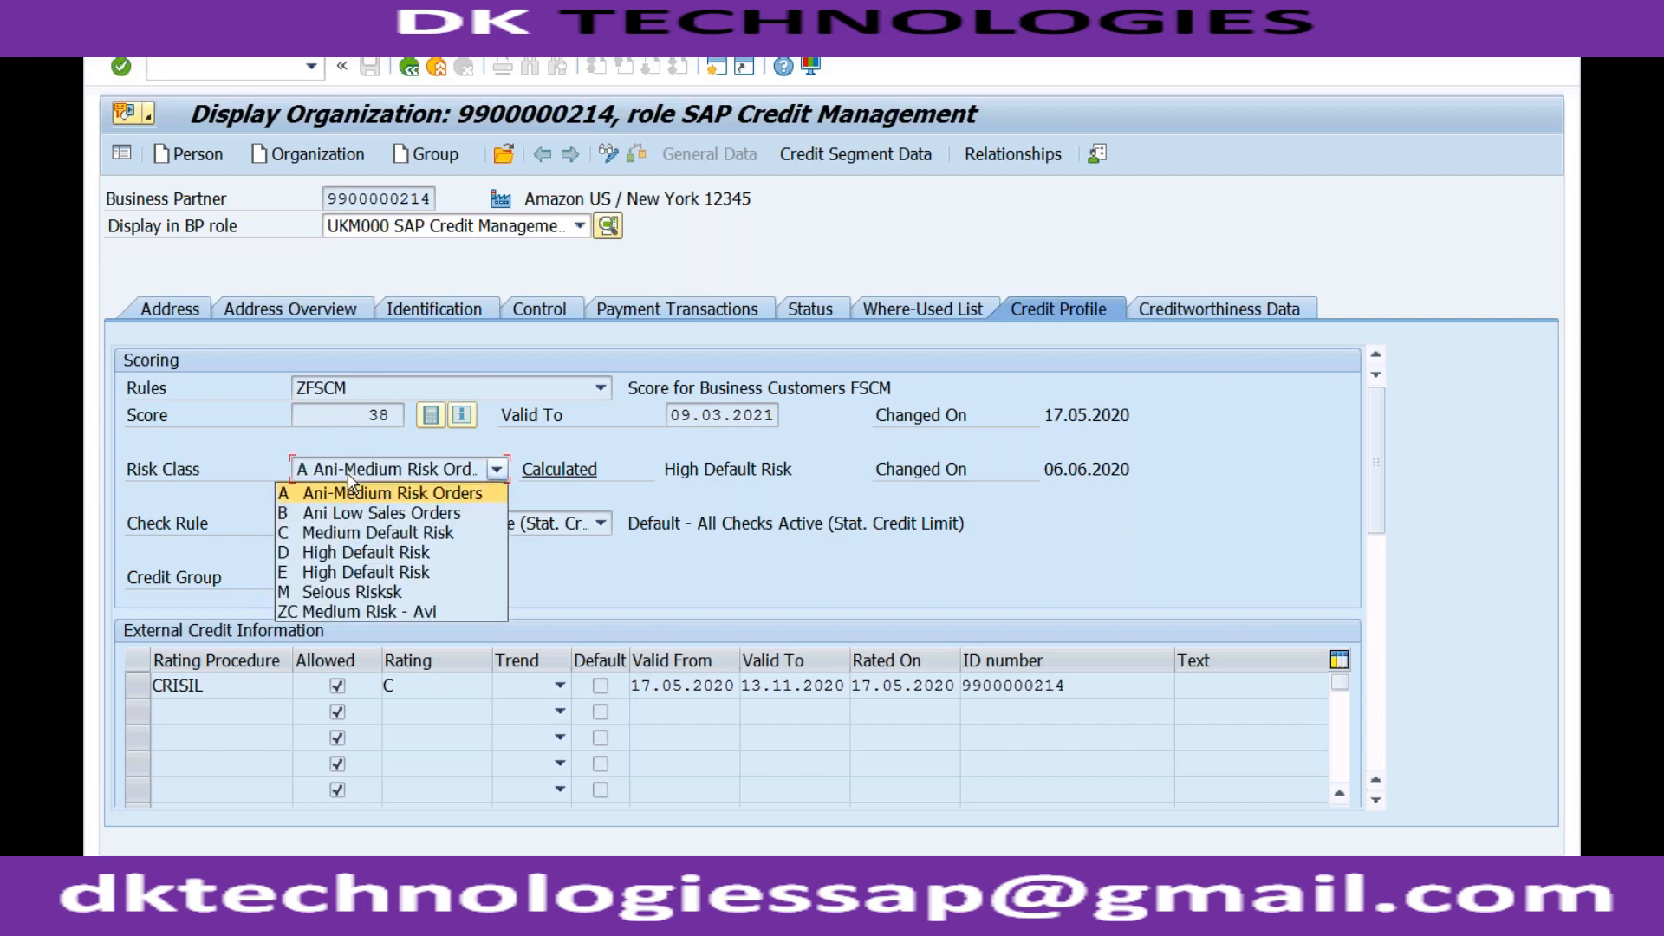
pyautogui.click(347, 473)
# Open a new SAP session and run transaction OVA8 to maintain automatic credit control
pyautogui.click(717, 73)
pyautogui.write('ova8')
pyautogui.press('Return')
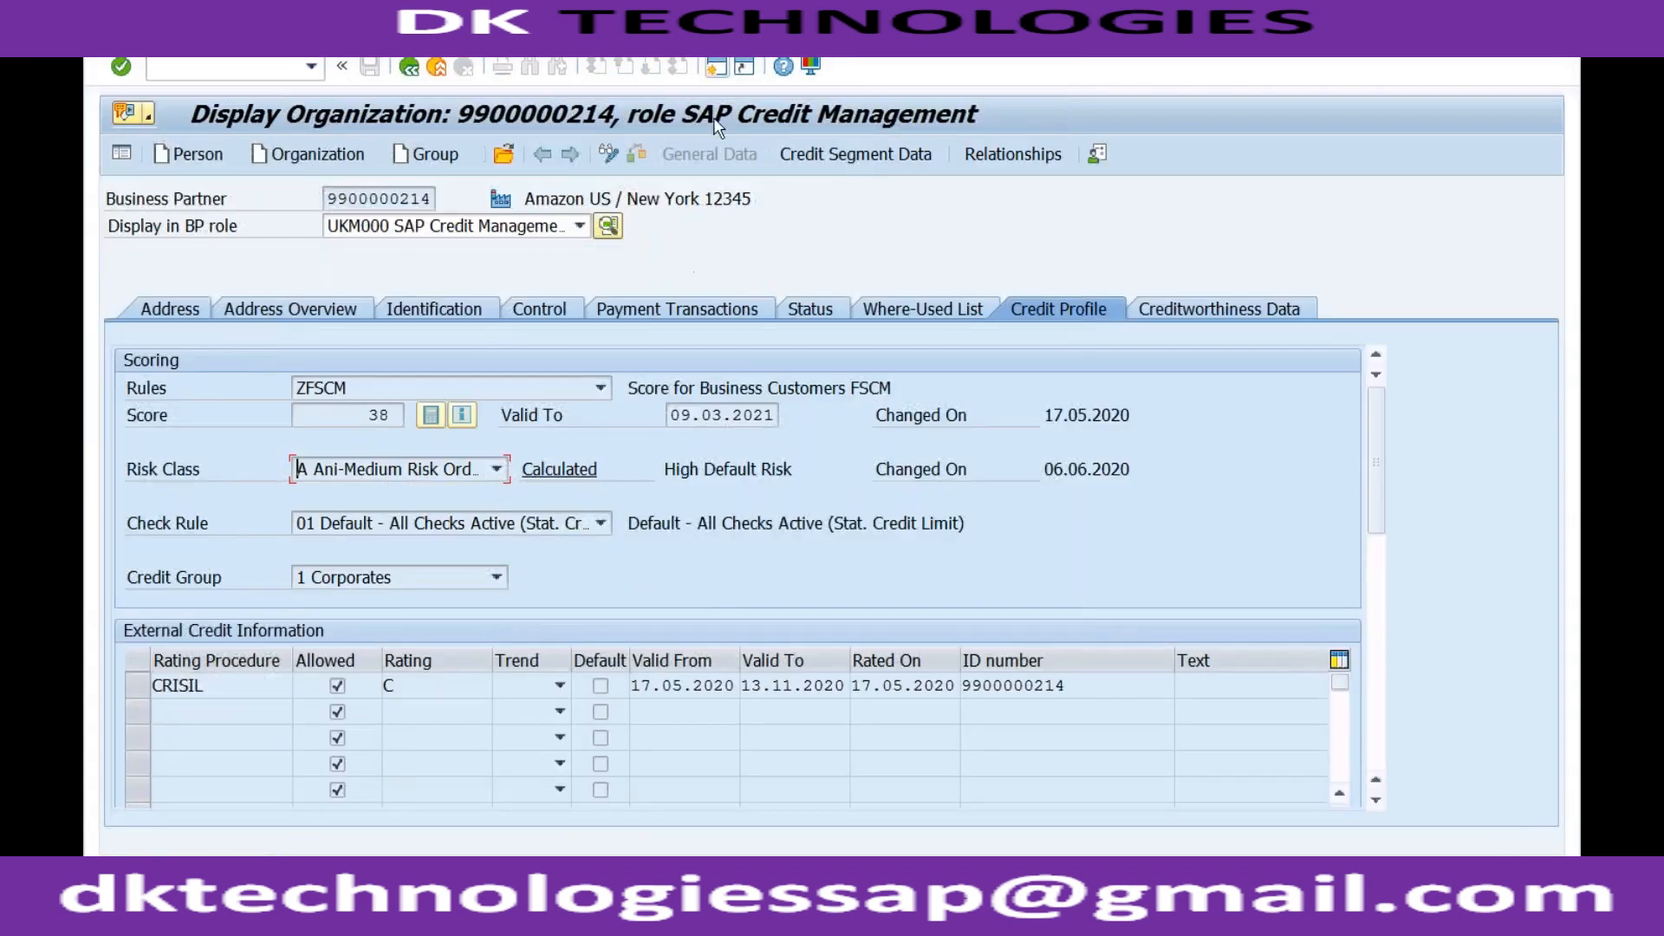
pyautogui.click(722, 71)
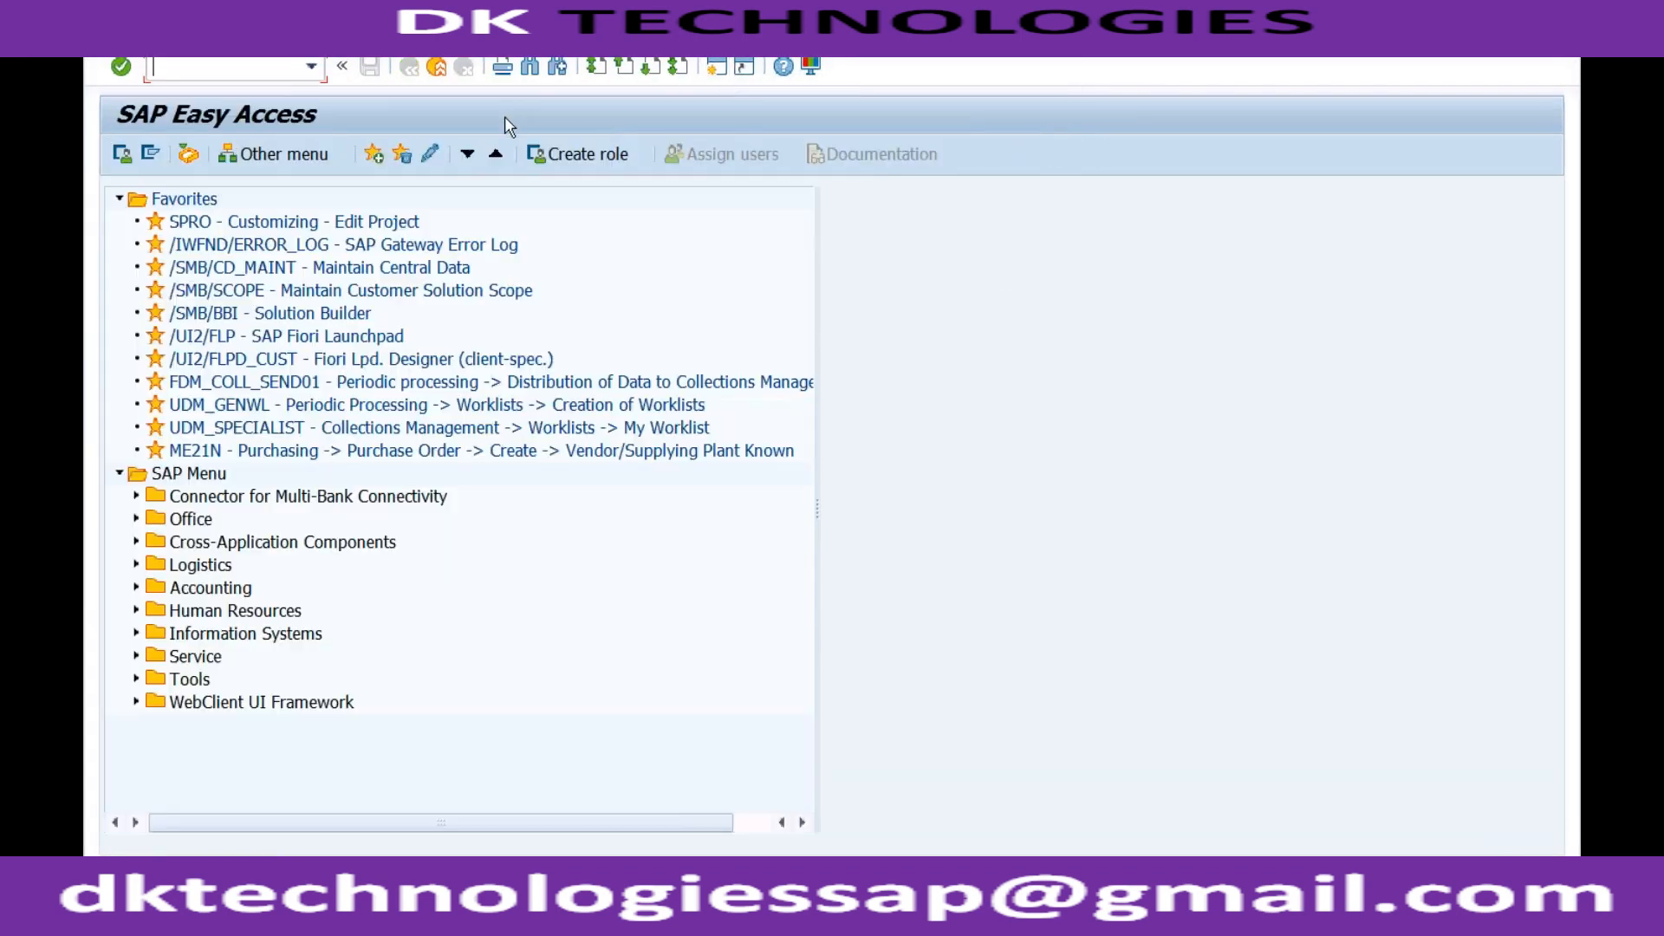
pyautogui.click(307, 72)
pyautogui.click(227, 105)
pyautogui.click(310, 70)
pyautogui.click(242, 96)
pyautogui.press('Return')
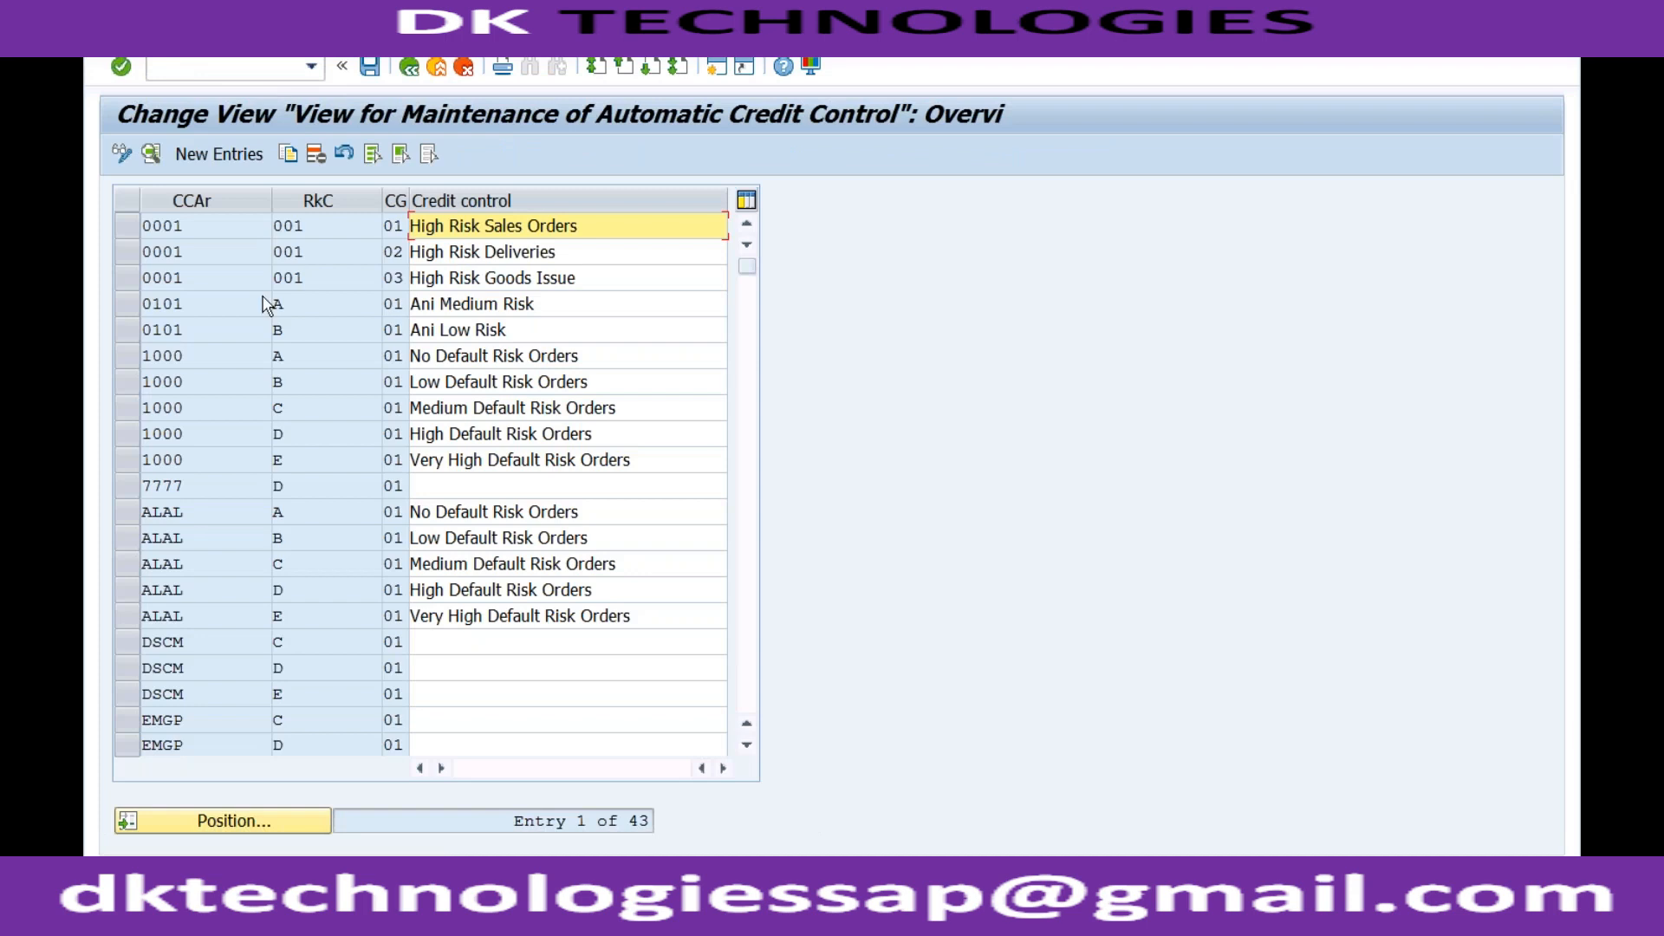
# Position the automatic credit control list at credit control area FSCM
pyautogui.click(212, 823)
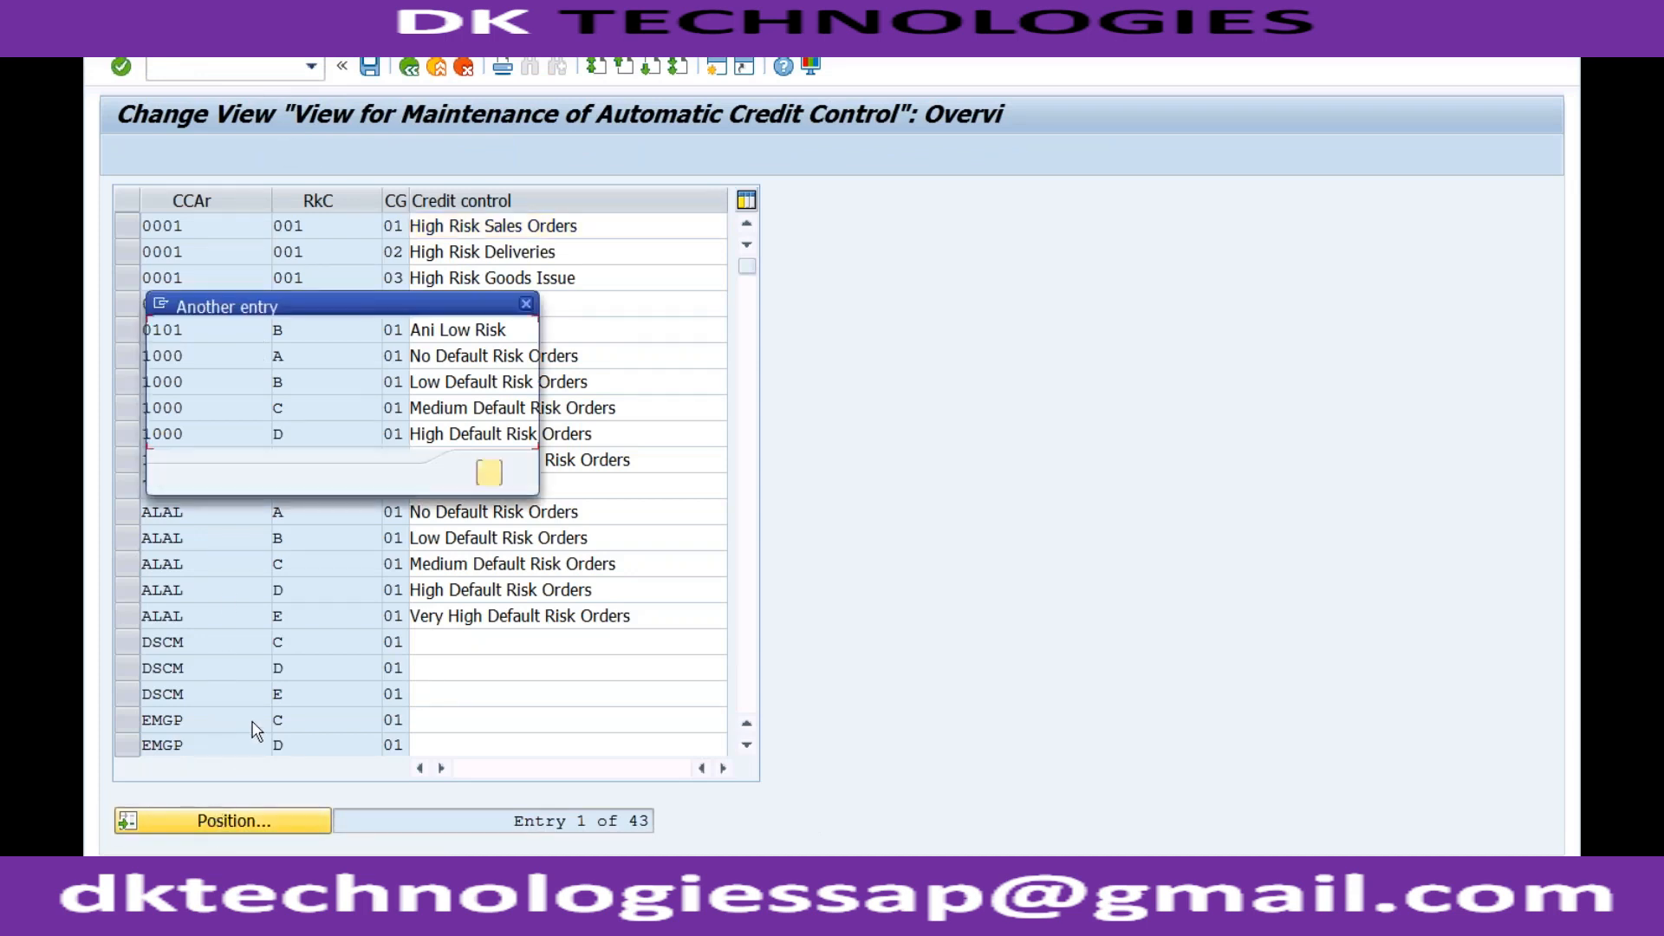
pyautogui.write('fscm')
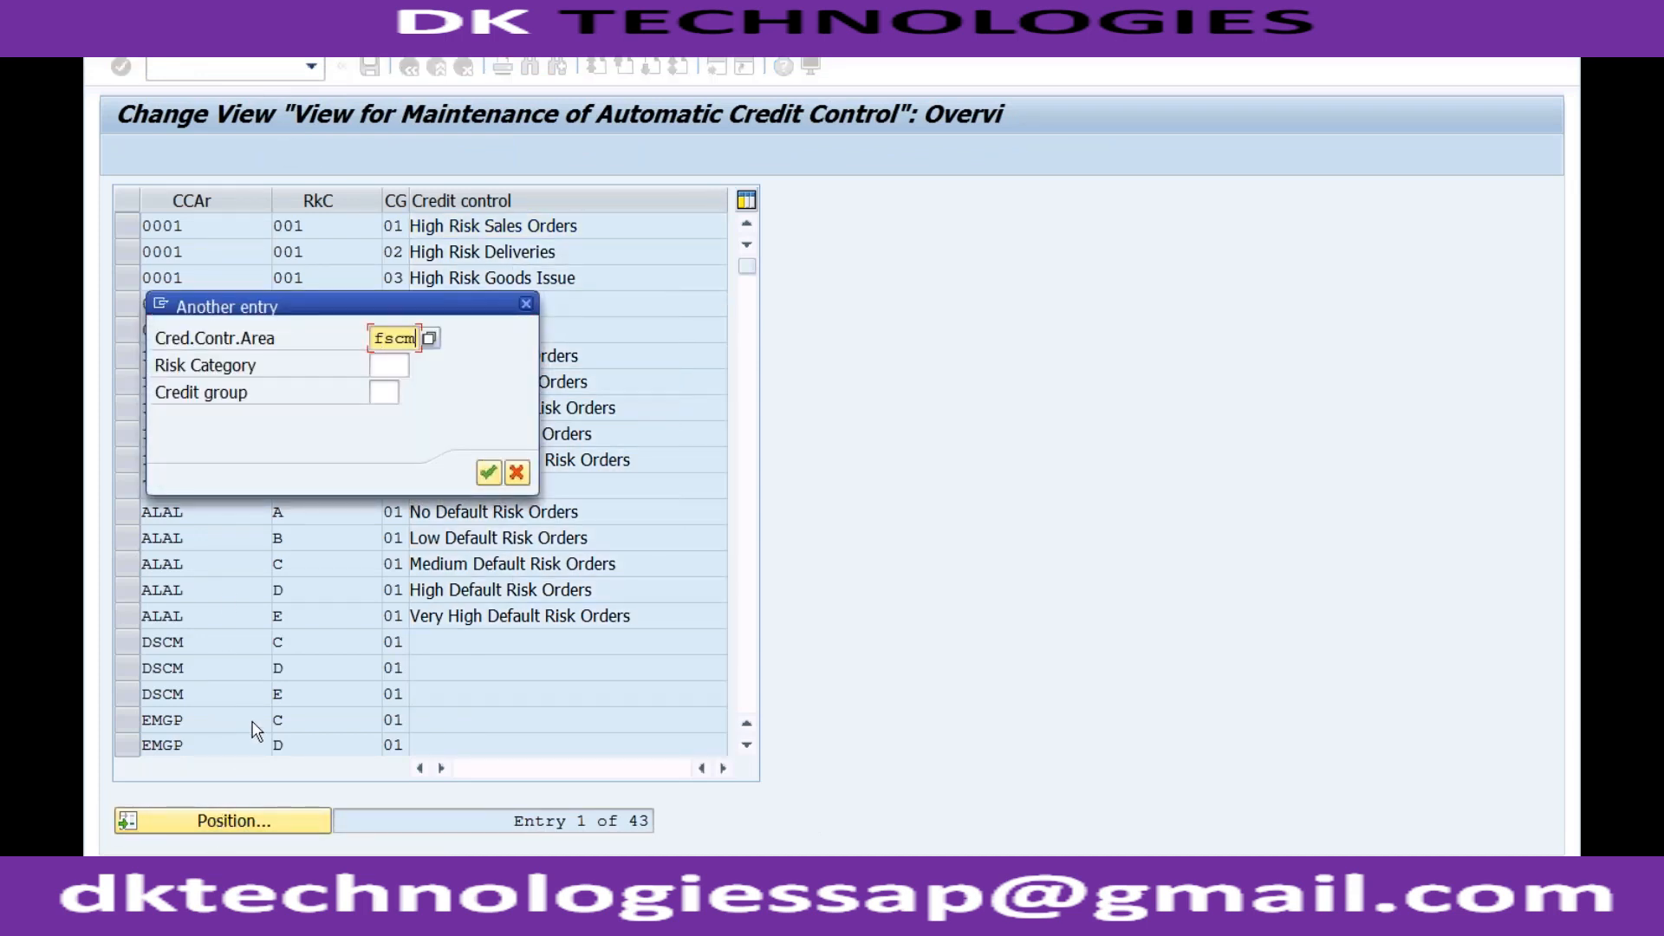
pyautogui.press('Return')
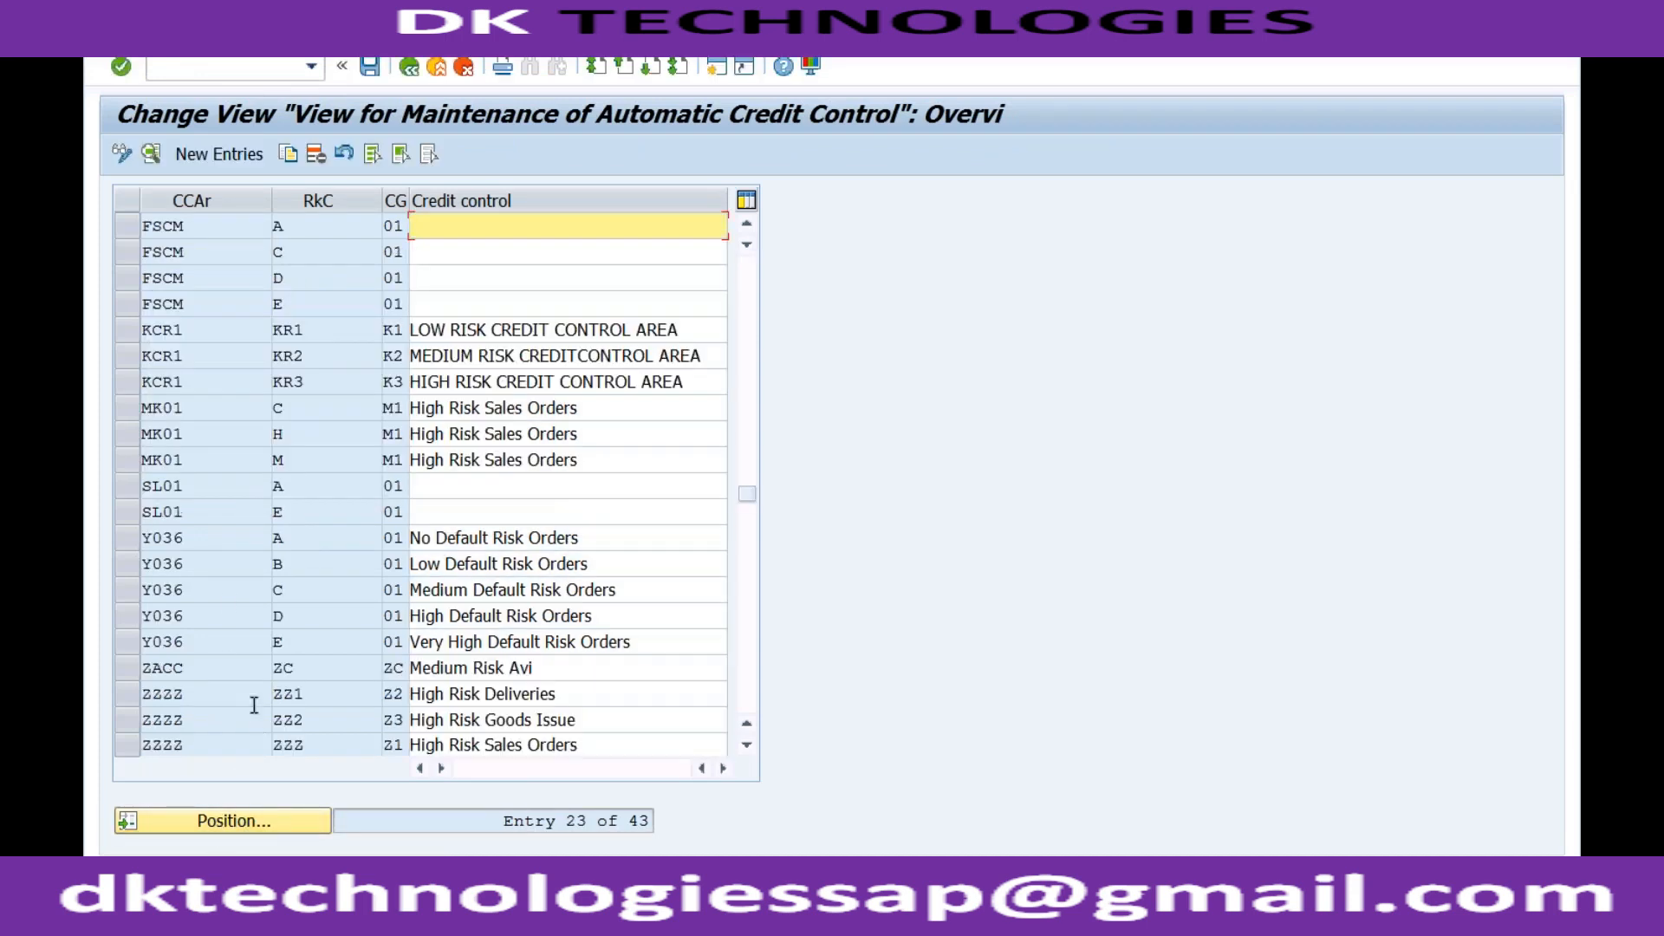
# Open the details of the FSCM entry for risk category E and check its risk category
pyautogui.click(326, 229)
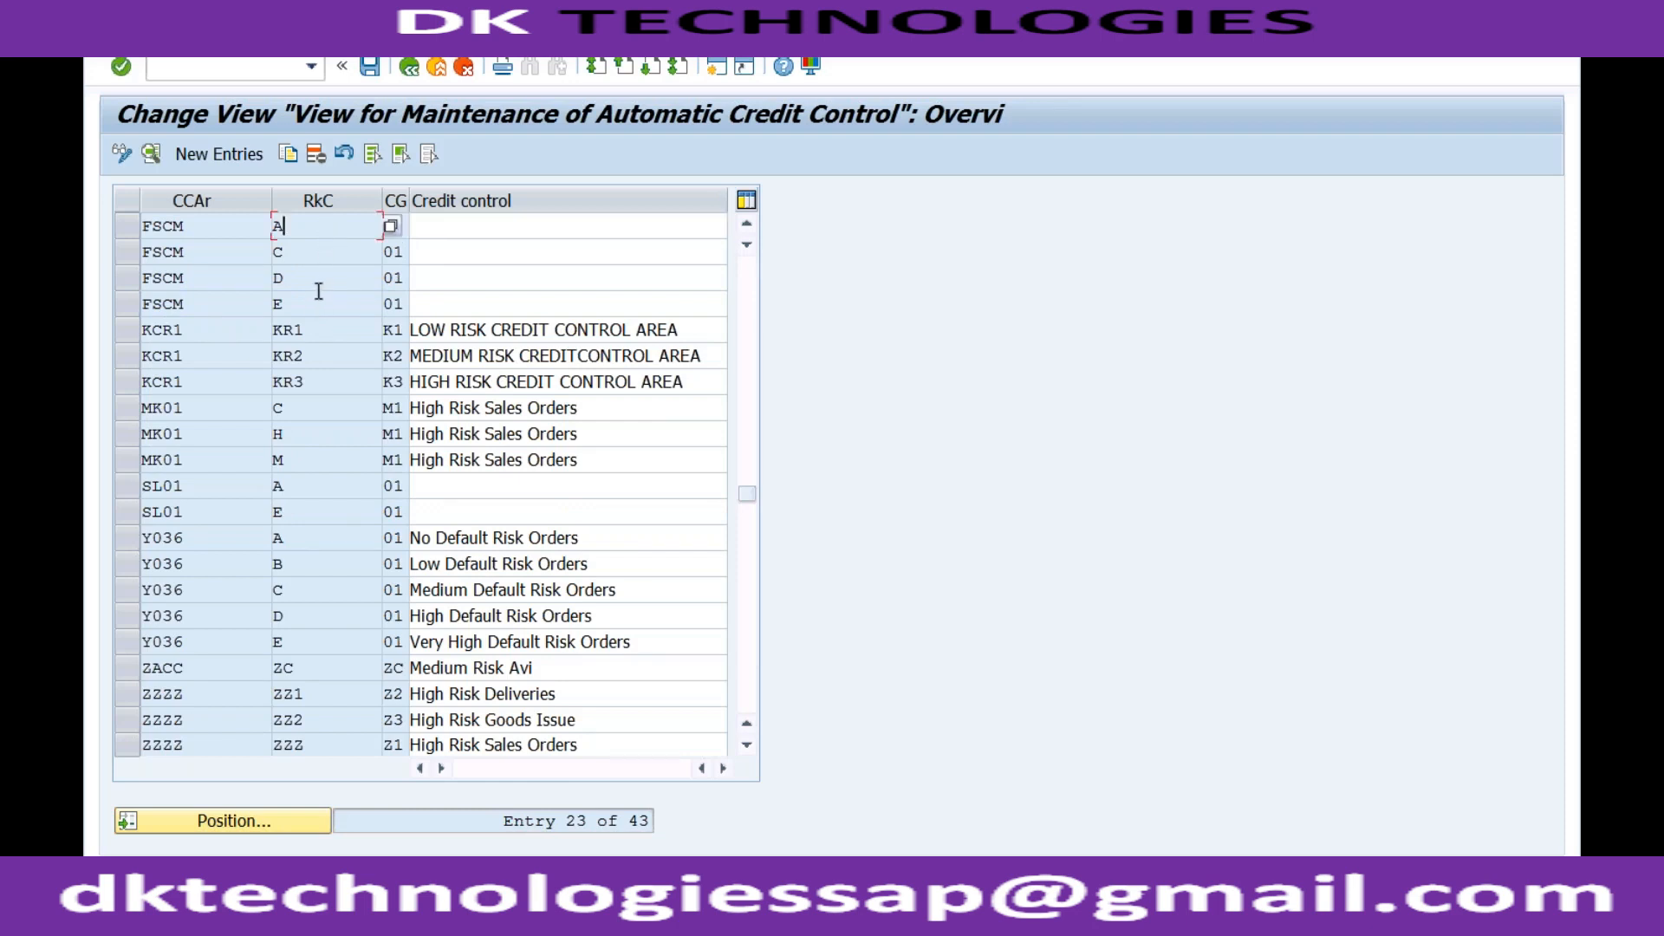
pyautogui.doubleClick(318, 305)
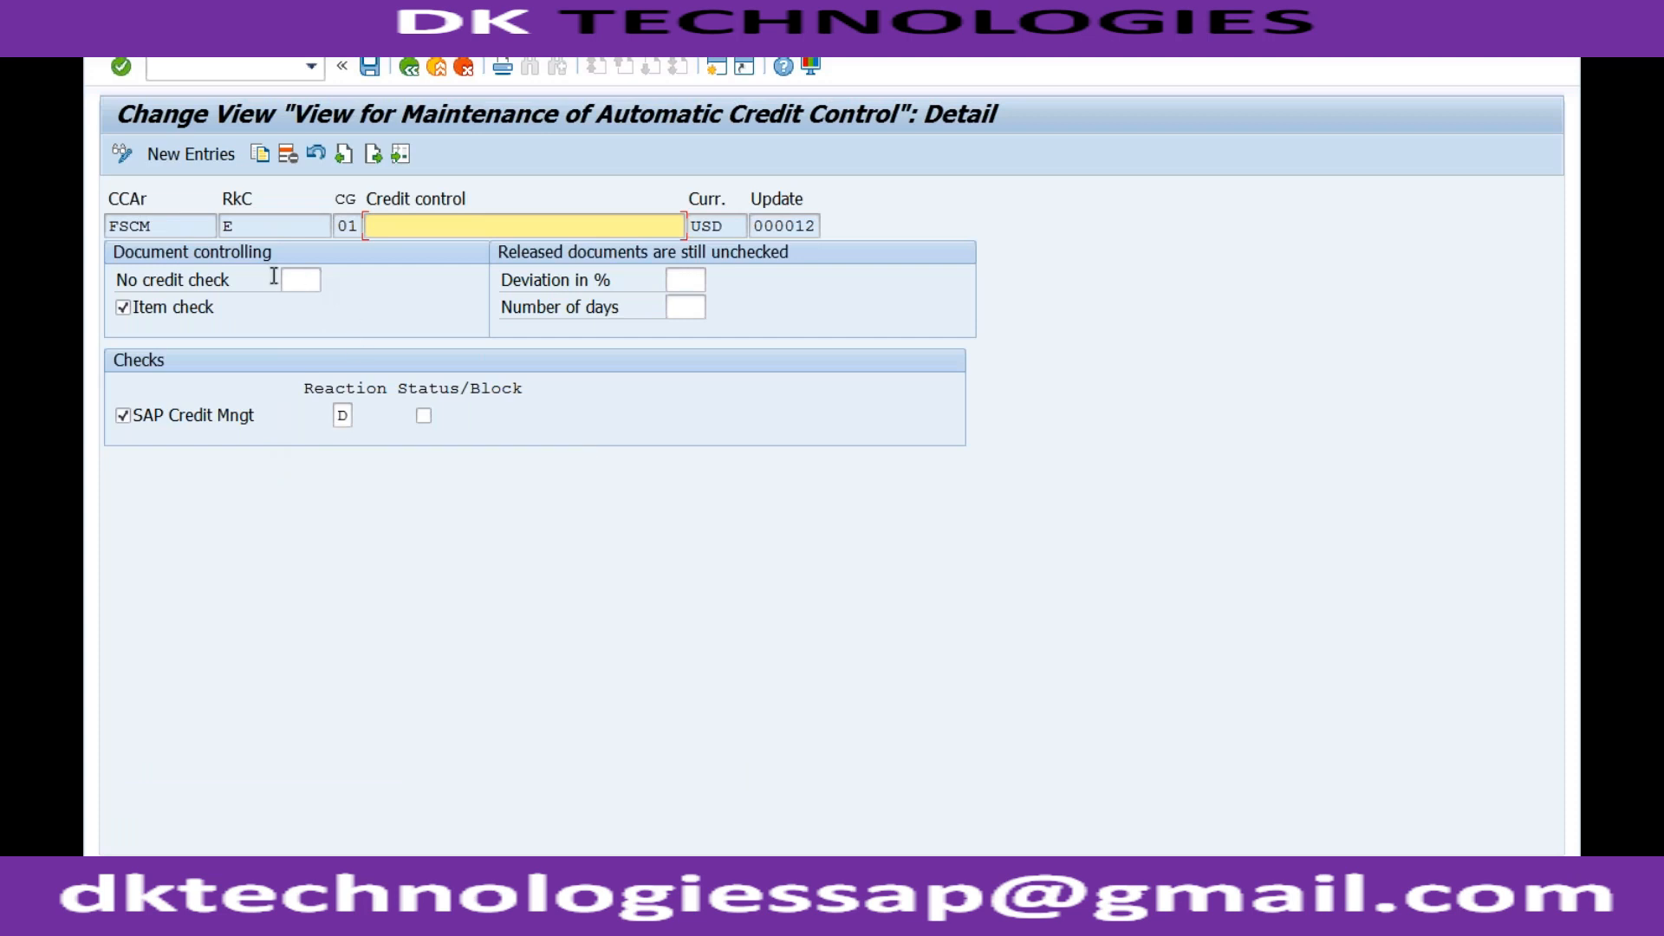
pyautogui.click(243, 227)
pyautogui.doubleClick(223, 225)
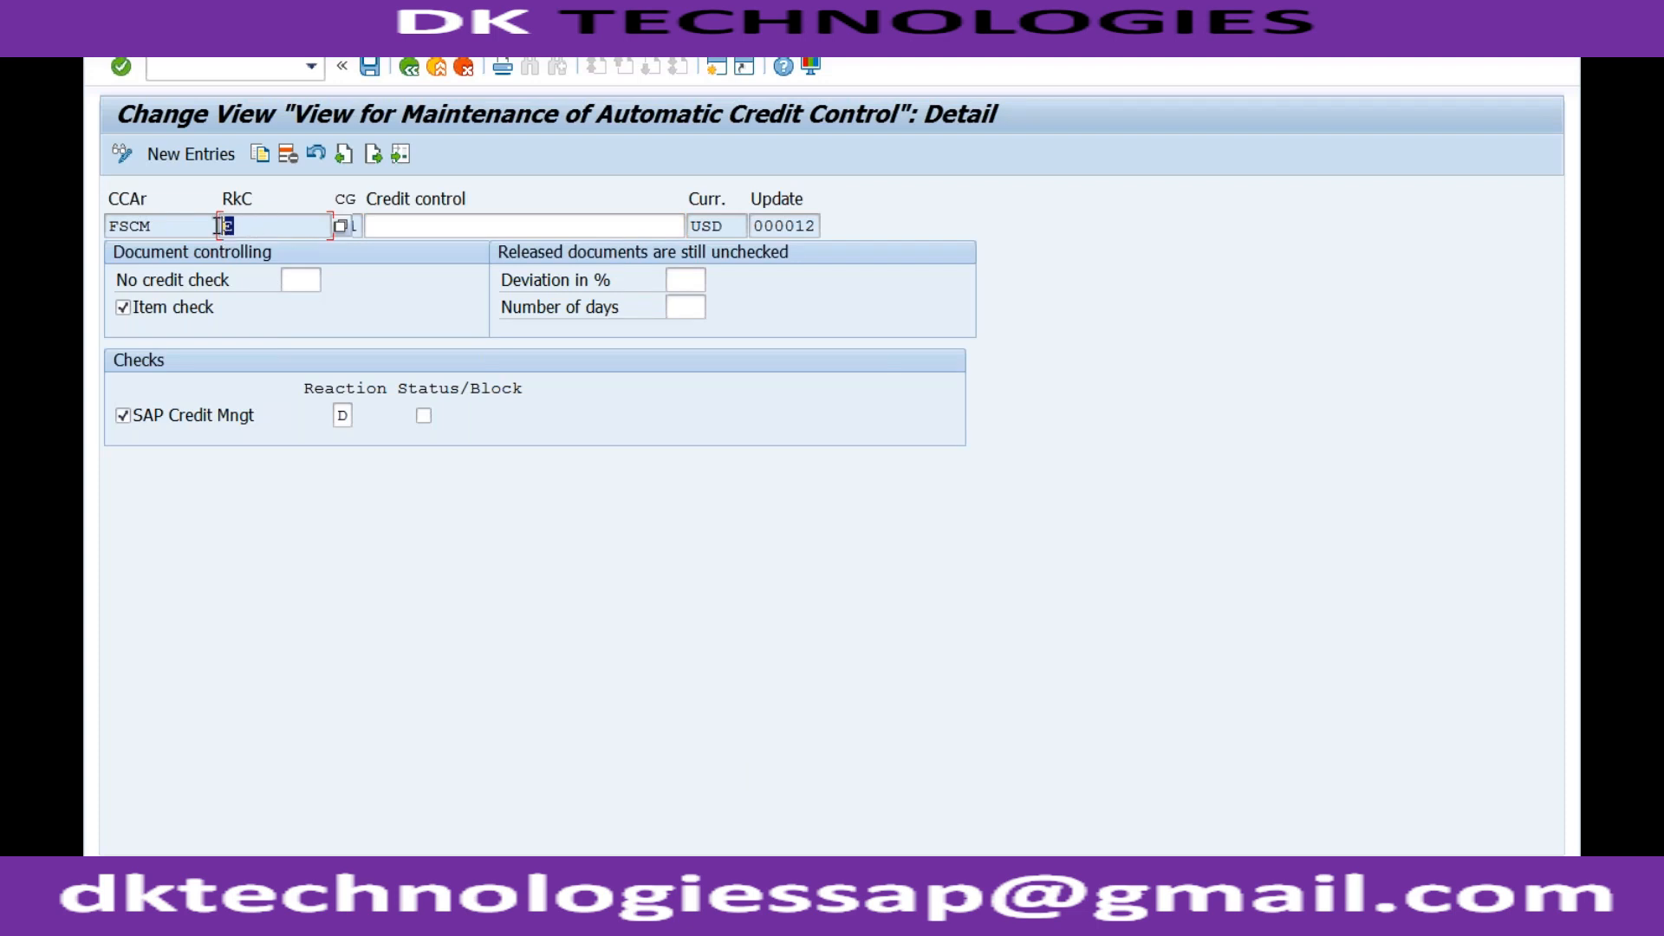
# View the possible reactions for the SAP Credit Mngt check of risk category E, then return to the overview without changes
pyautogui.click(347, 416)
pyautogui.click(360, 416)
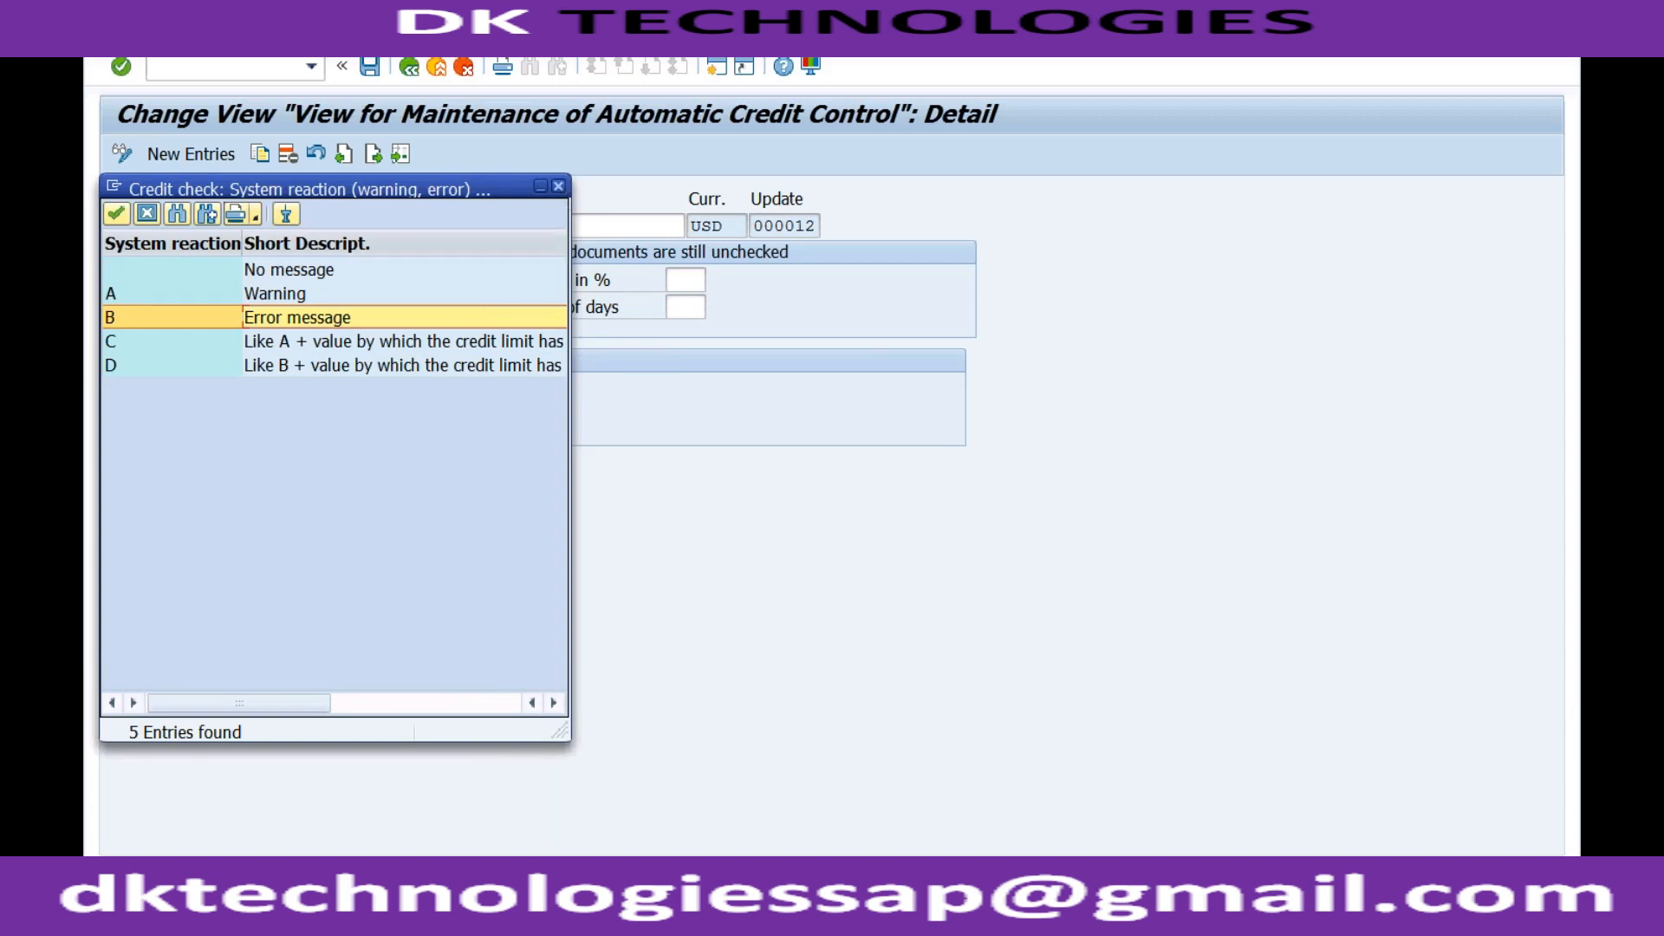
pyautogui.click(559, 187)
pyautogui.click(410, 69)
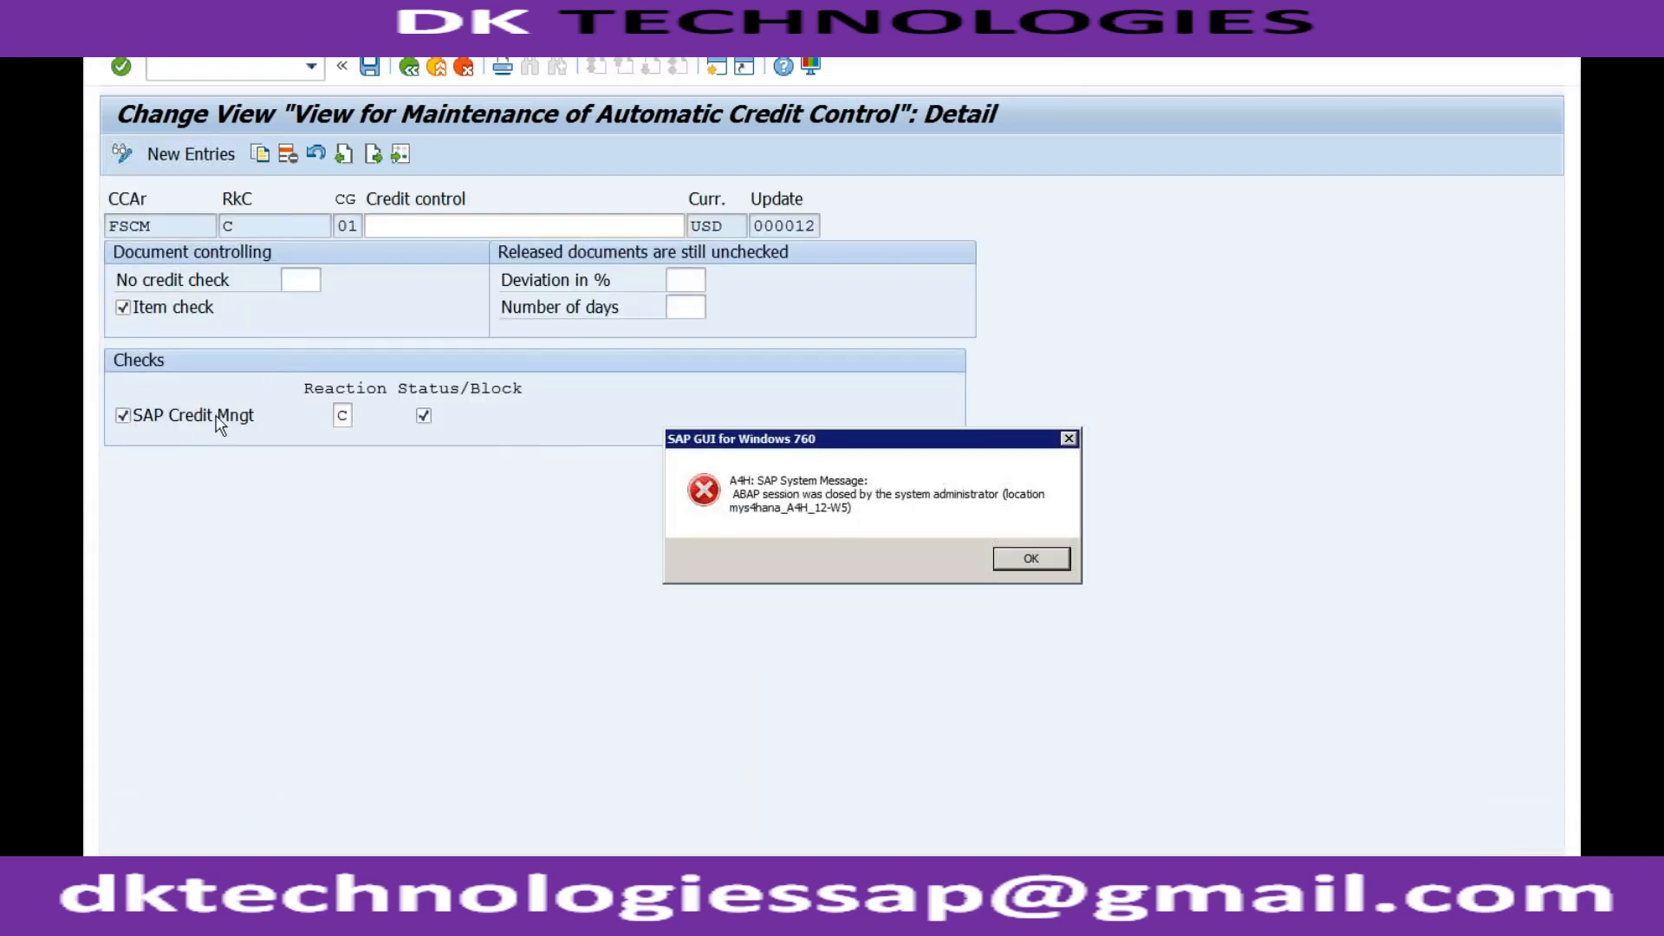
# Check the credit check reaction for FSCM risk category C, dismiss the system message and return to the overview
pyautogui.click(342, 416)
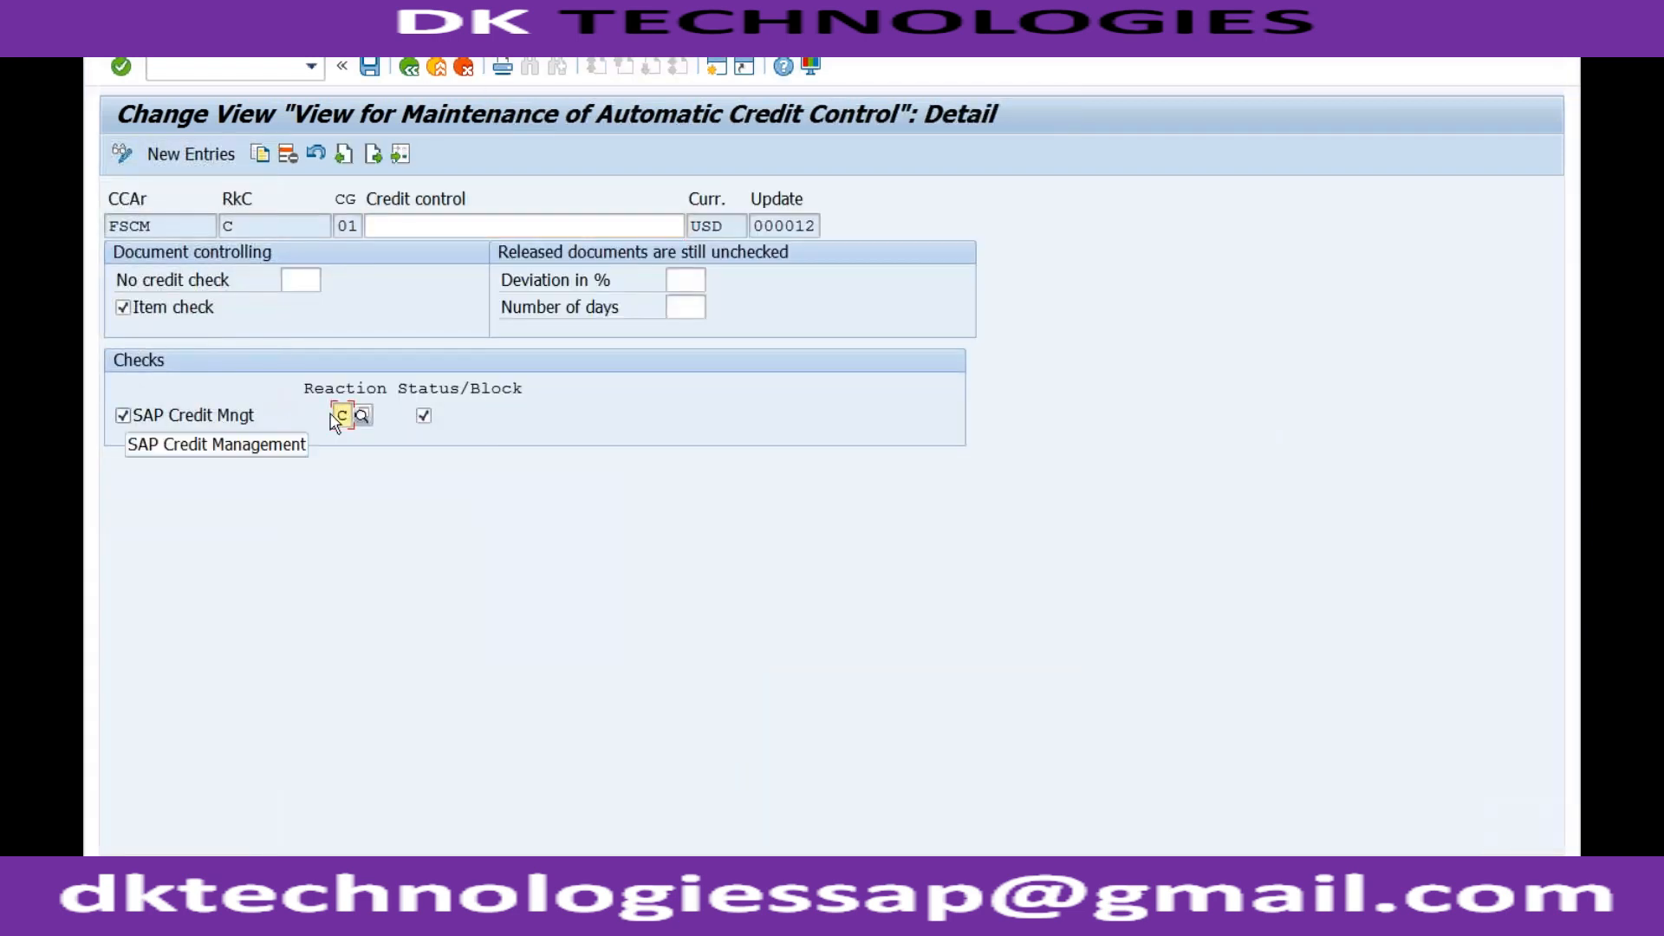
pyautogui.click(414, 71)
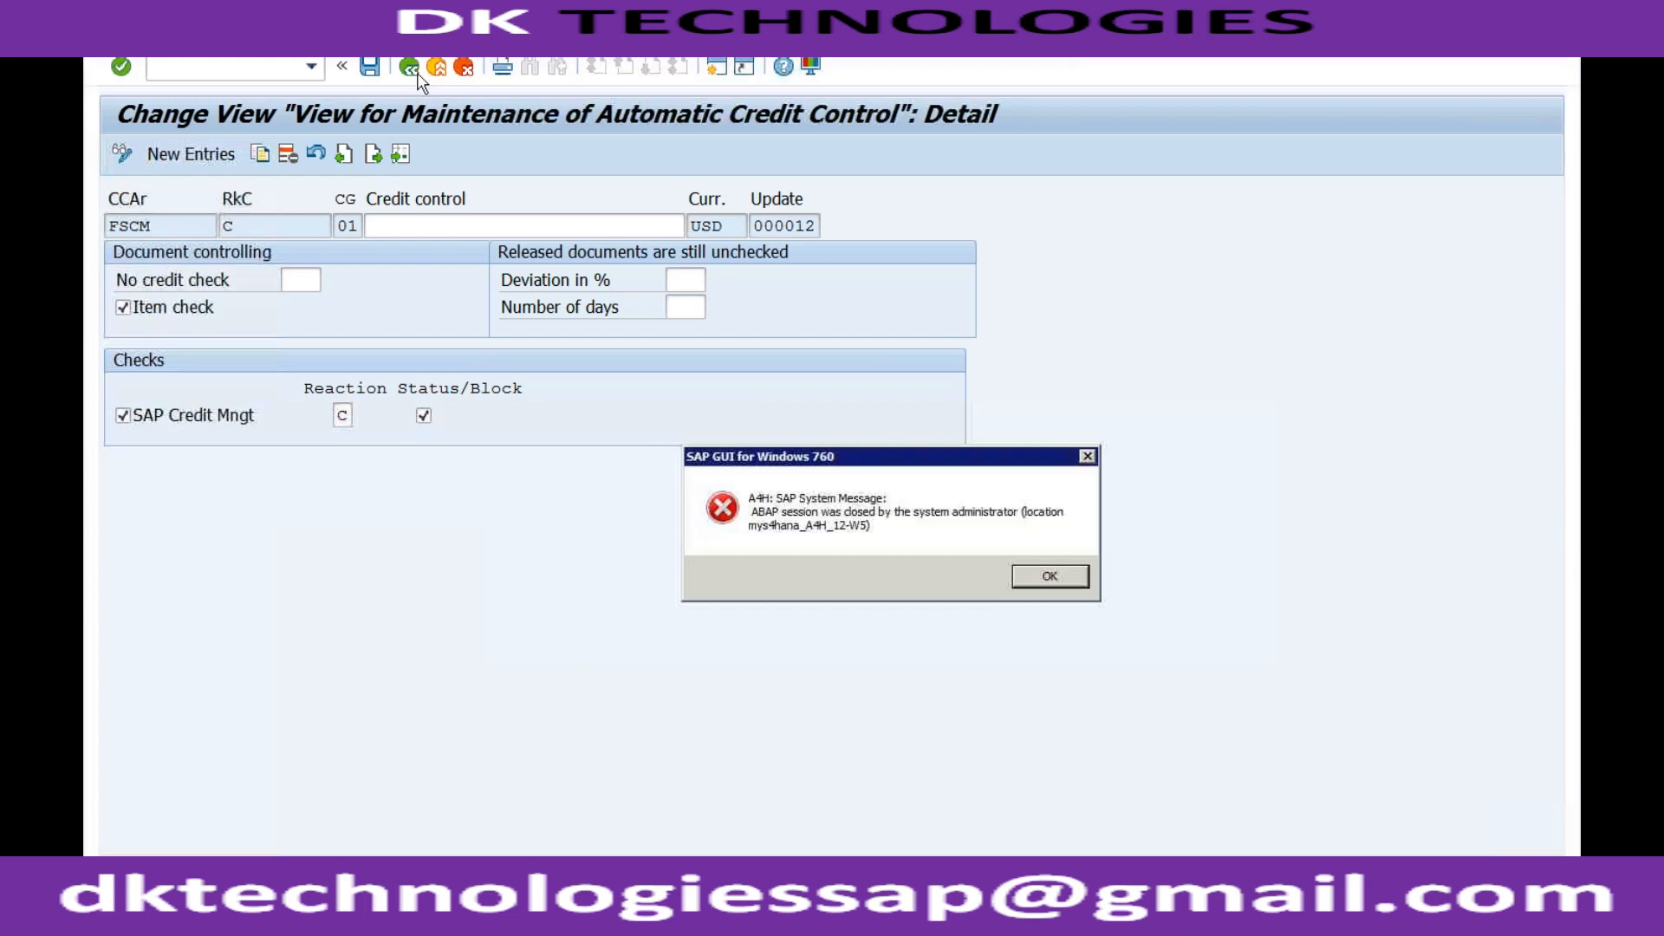
pyautogui.click(1049, 576)
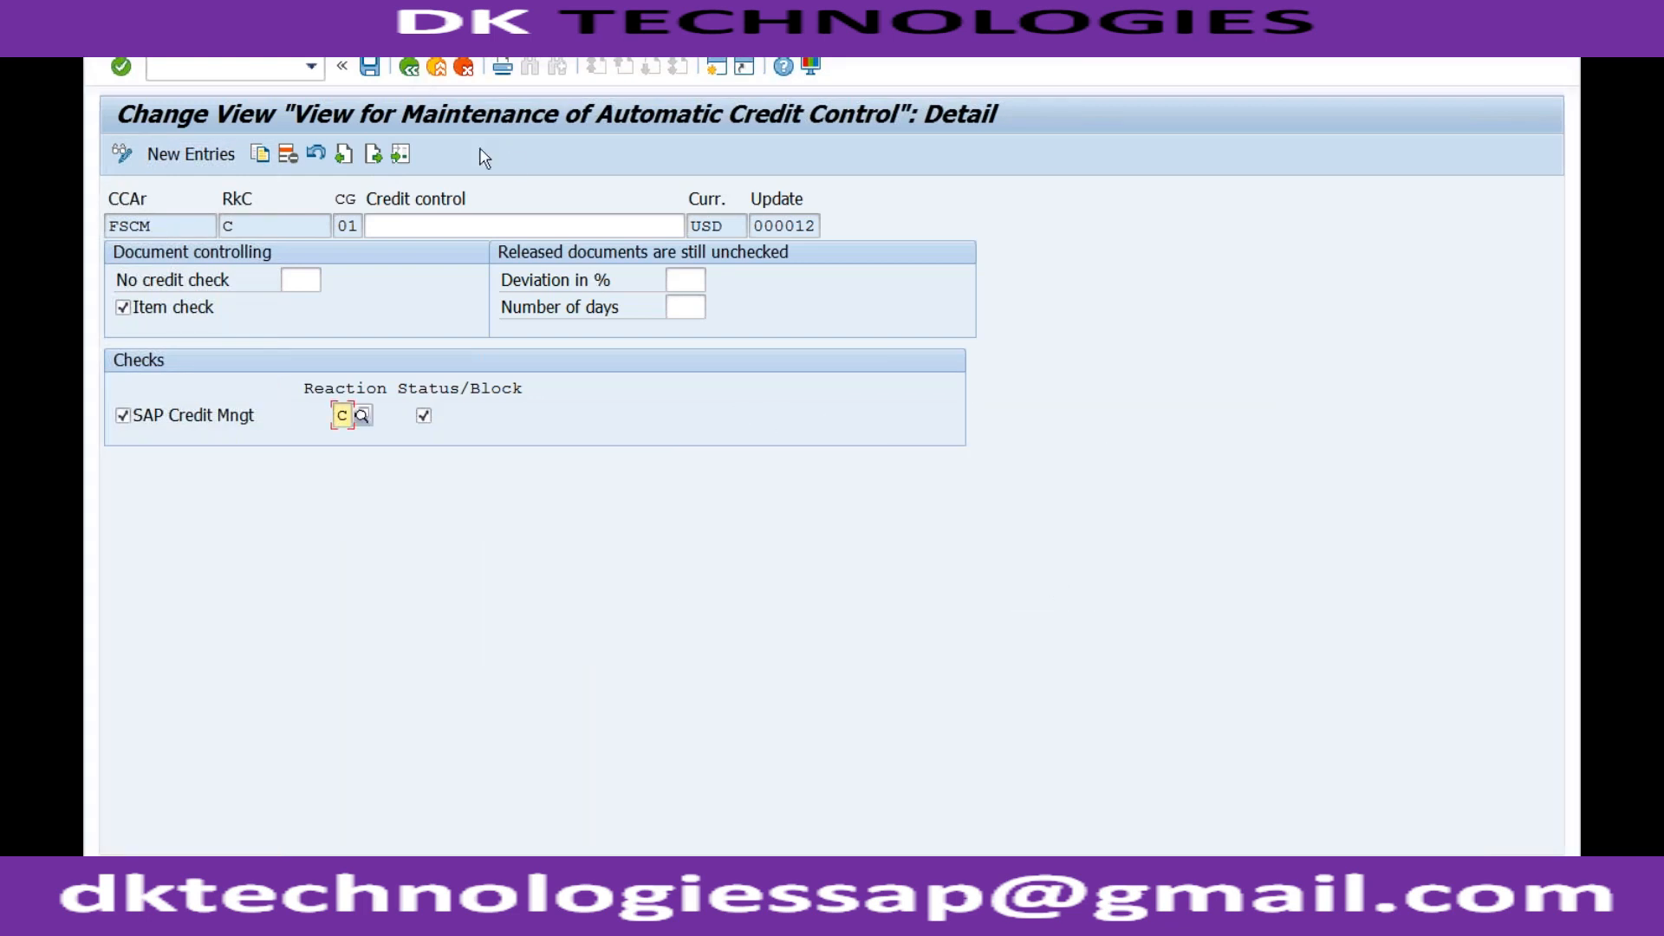
pyautogui.click(411, 69)
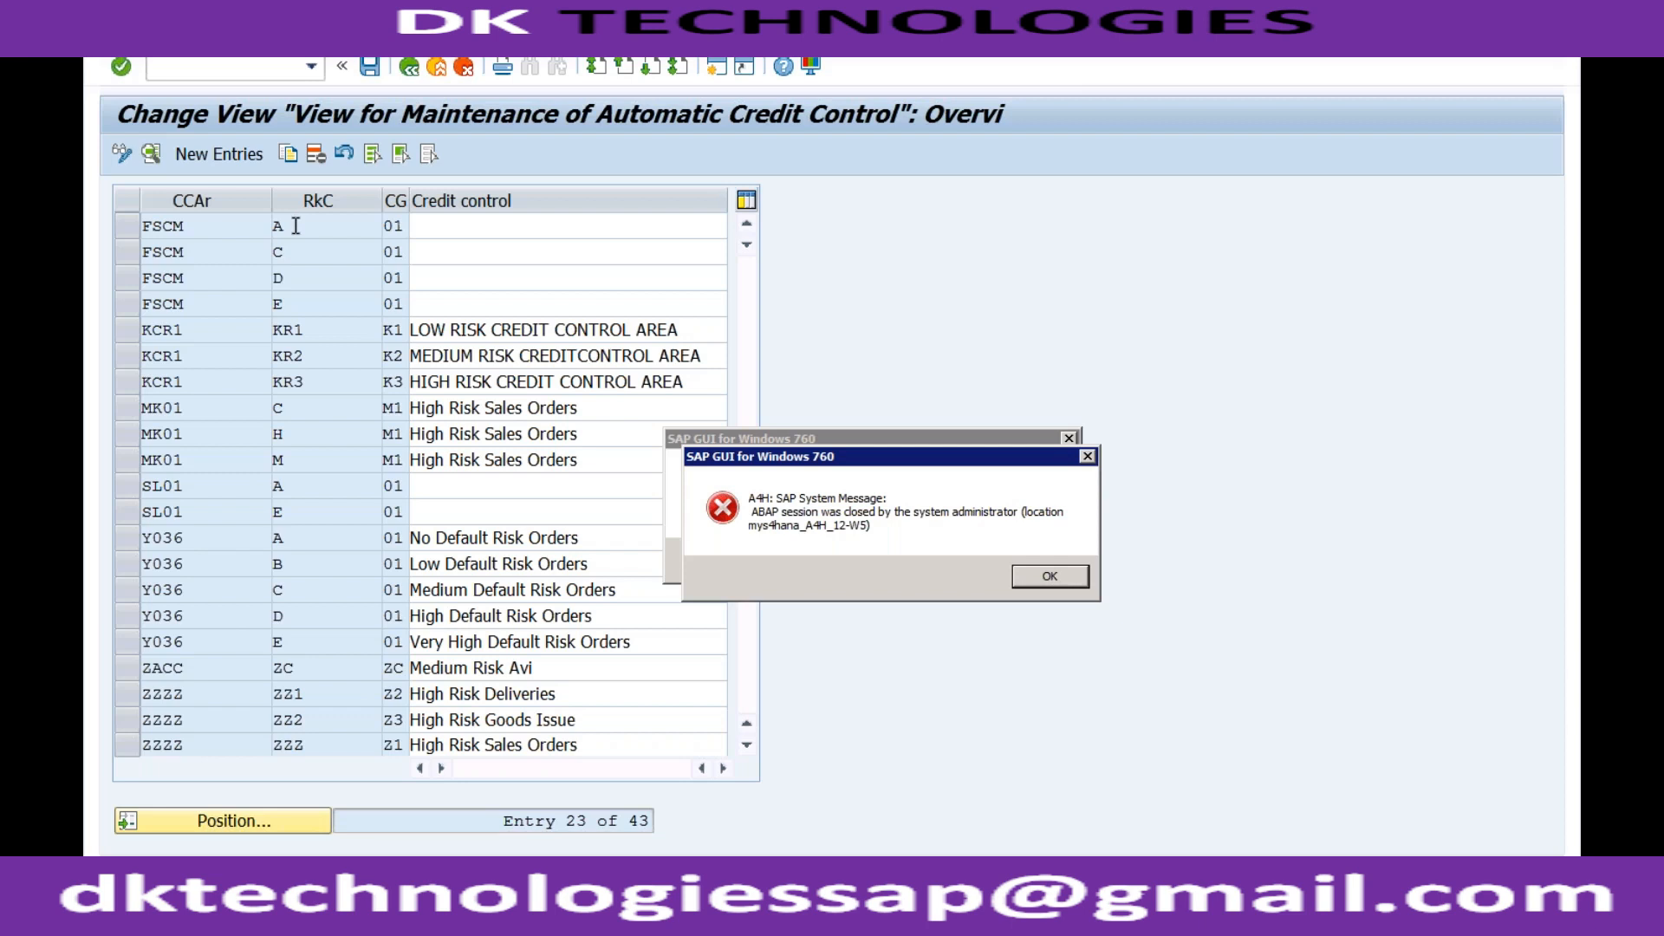
# Dismiss the system message and go through the FSCM entries for risk categories C, D and E
pyautogui.press('Return')
pyautogui.click(296, 251)
pyautogui.click(295, 279)
pyautogui.click(296, 298)
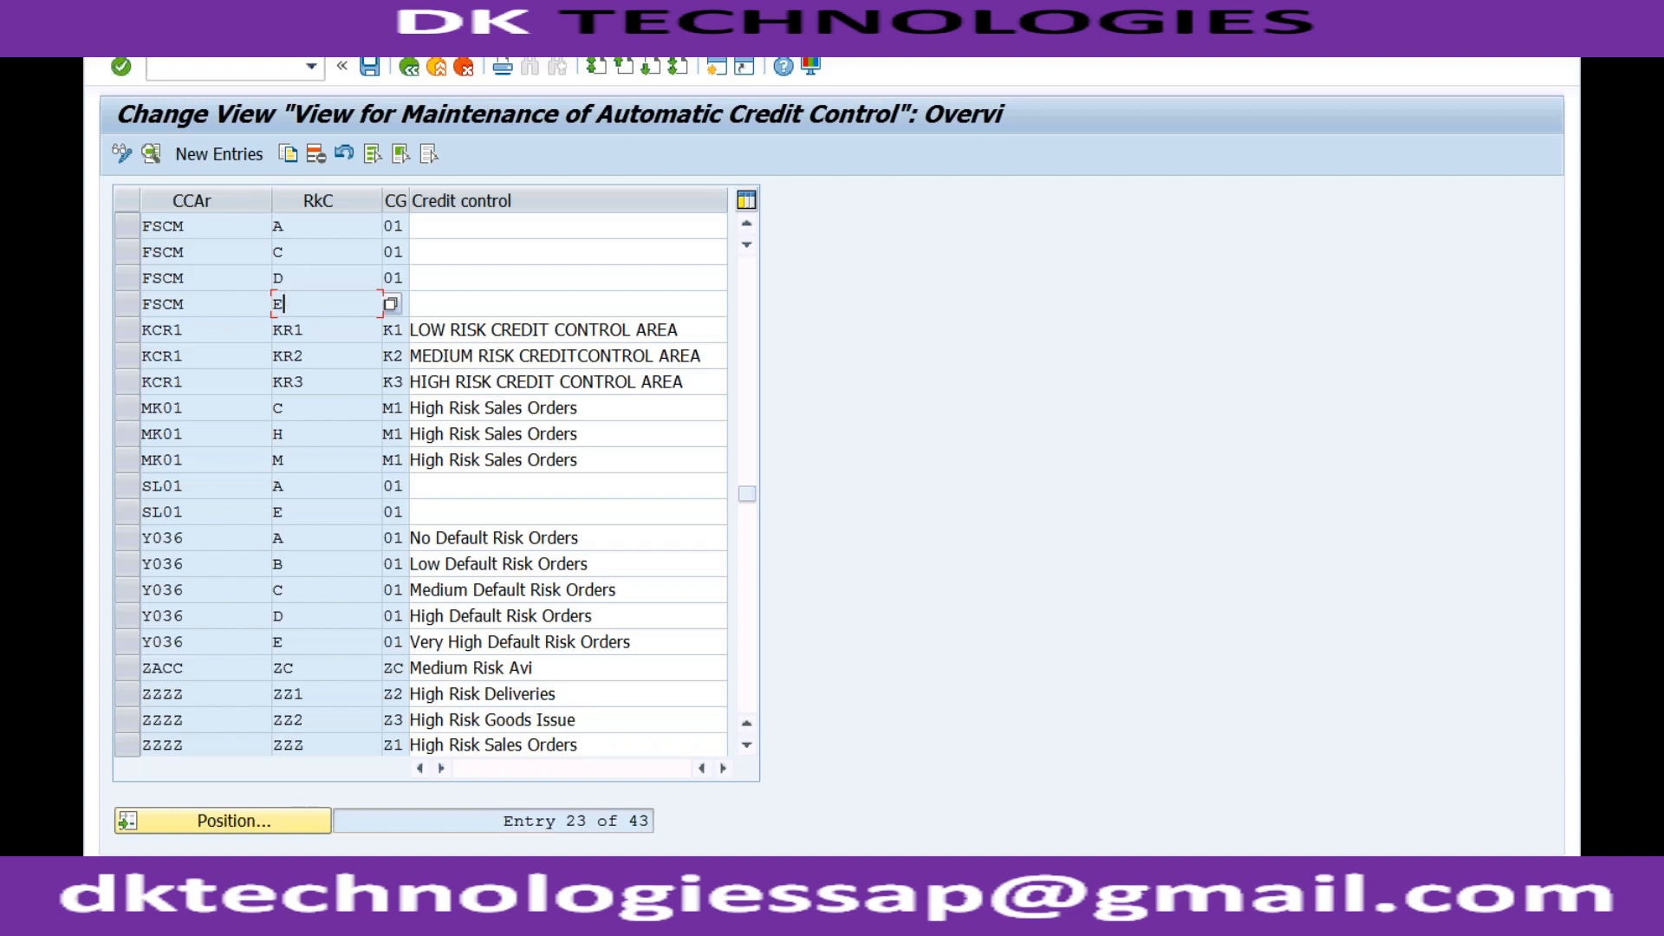
# Switch back to the Amazon US business partner's Credit Profile window
pyautogui.click(381, 881)
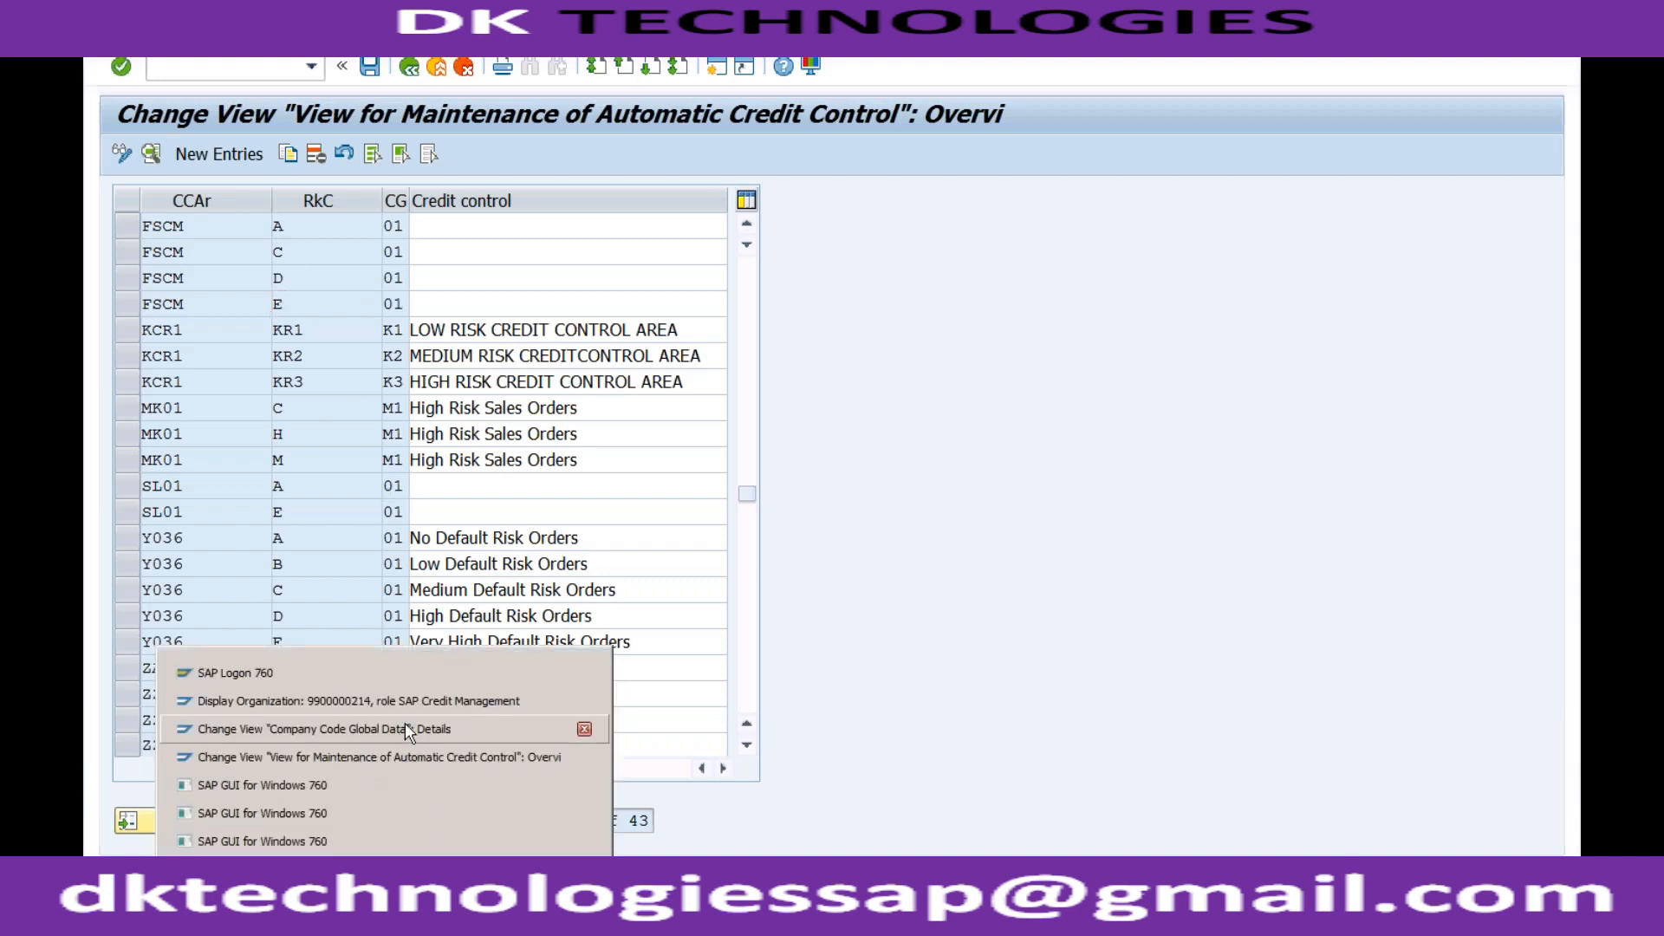
pyautogui.click(358, 701)
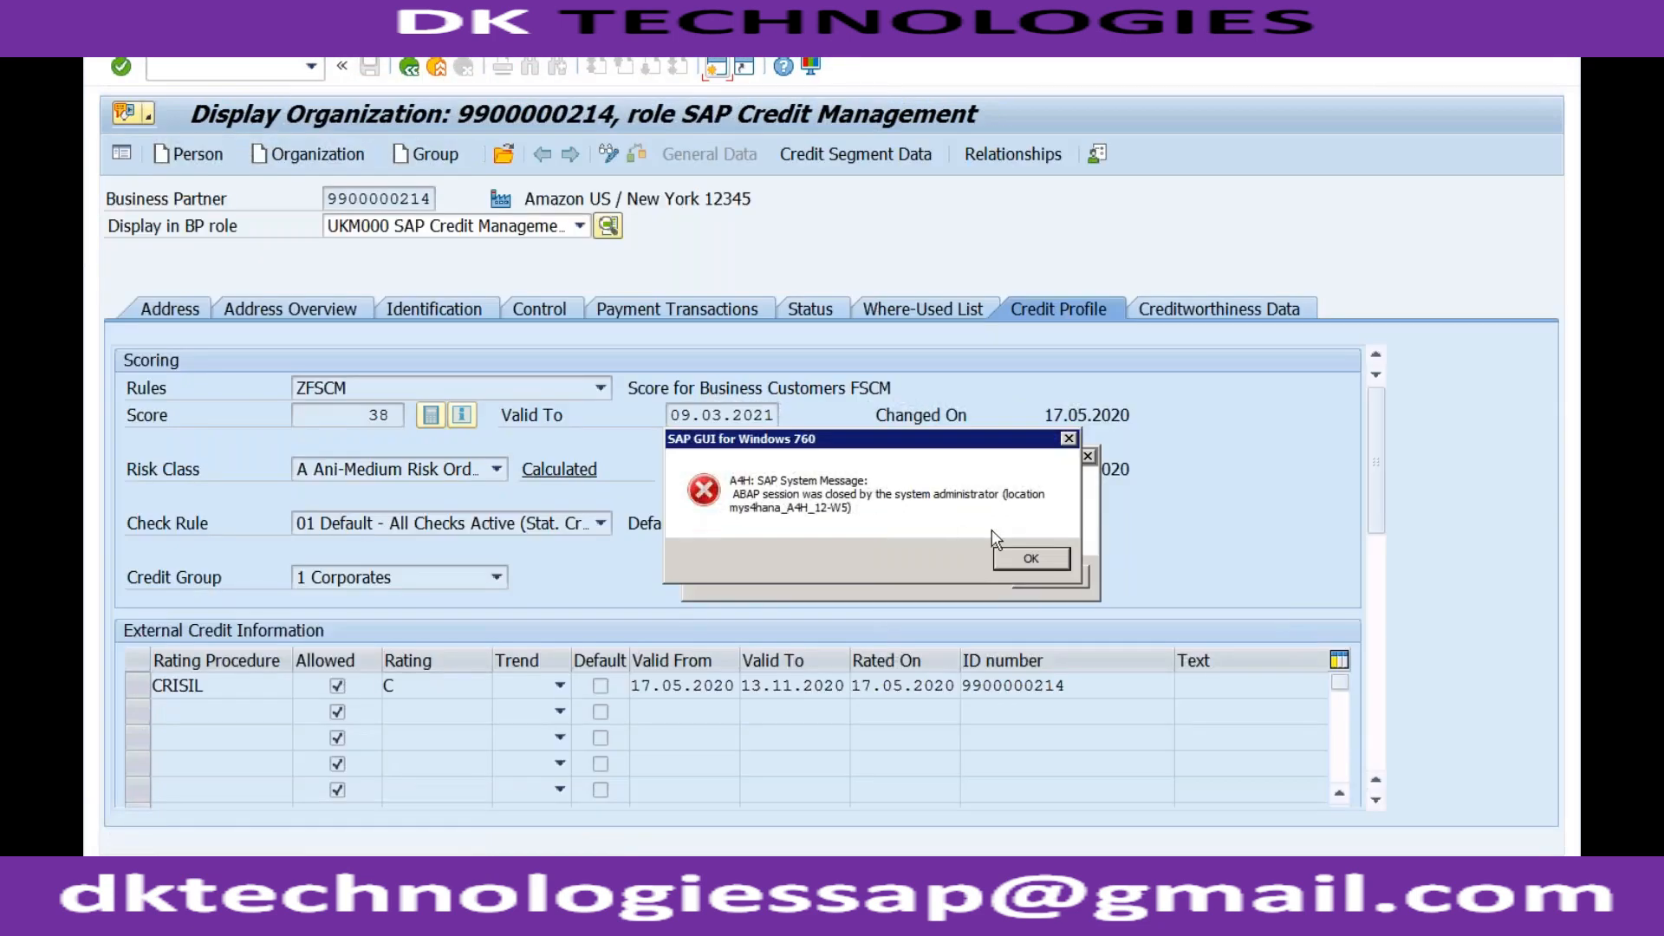
# Dismiss the closed-session message, switch to SAP Logon and open a connection to the S4 1909 system
pyautogui.click(1028, 558)
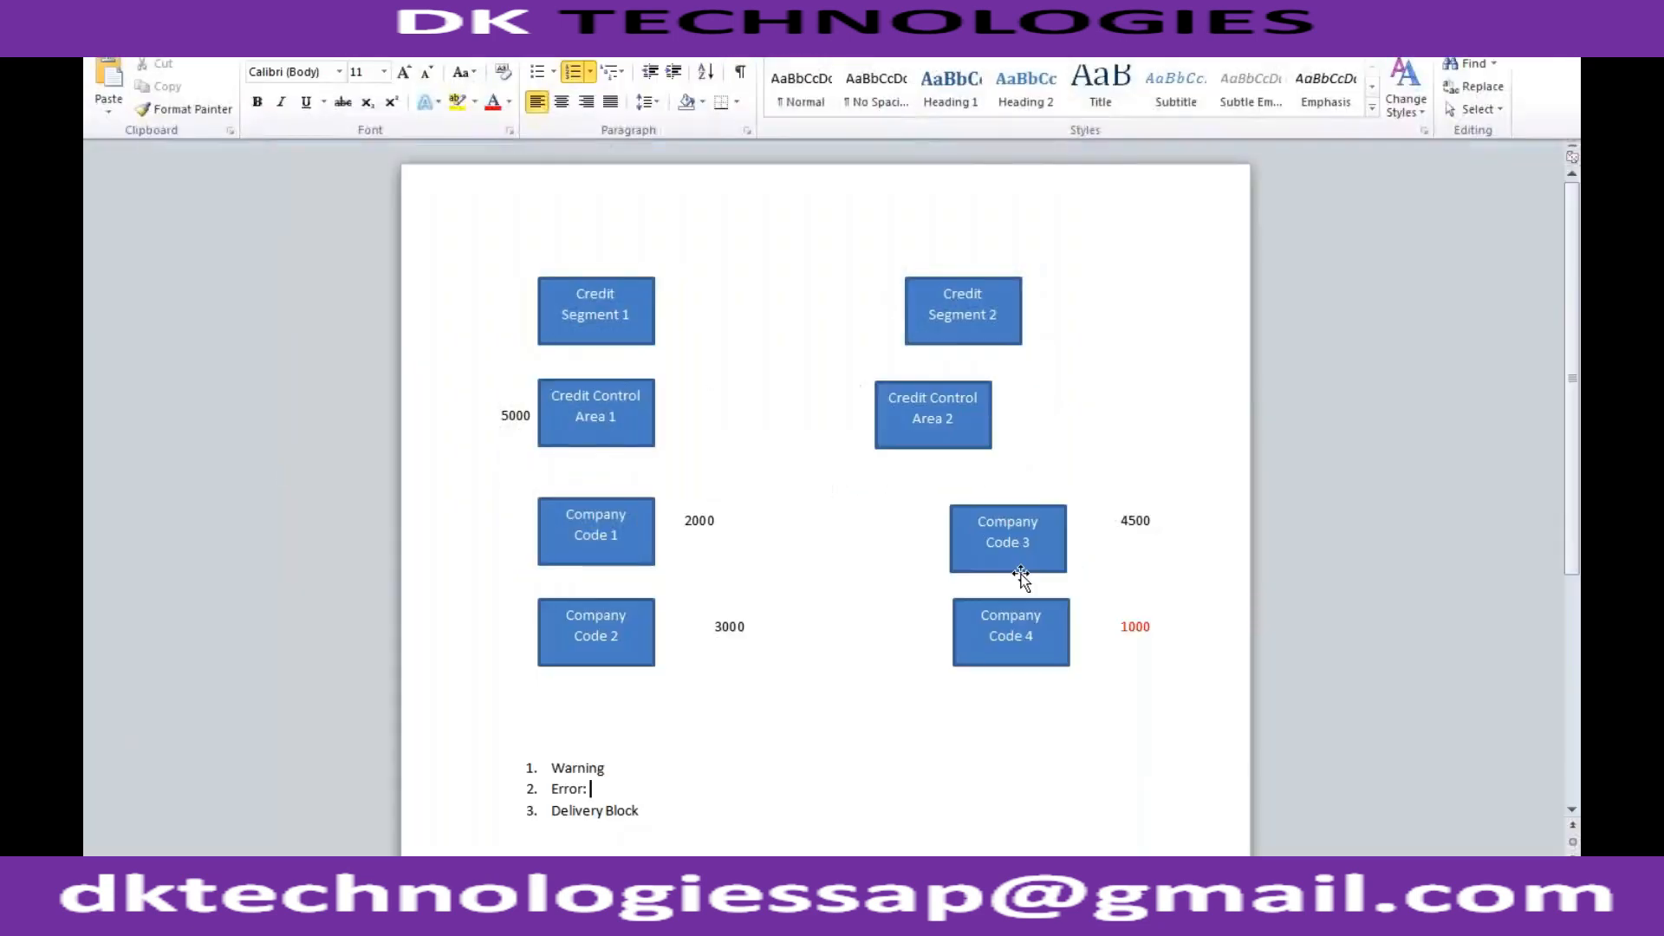
pyautogui.write(':')
pyautogui.click(390, 914)
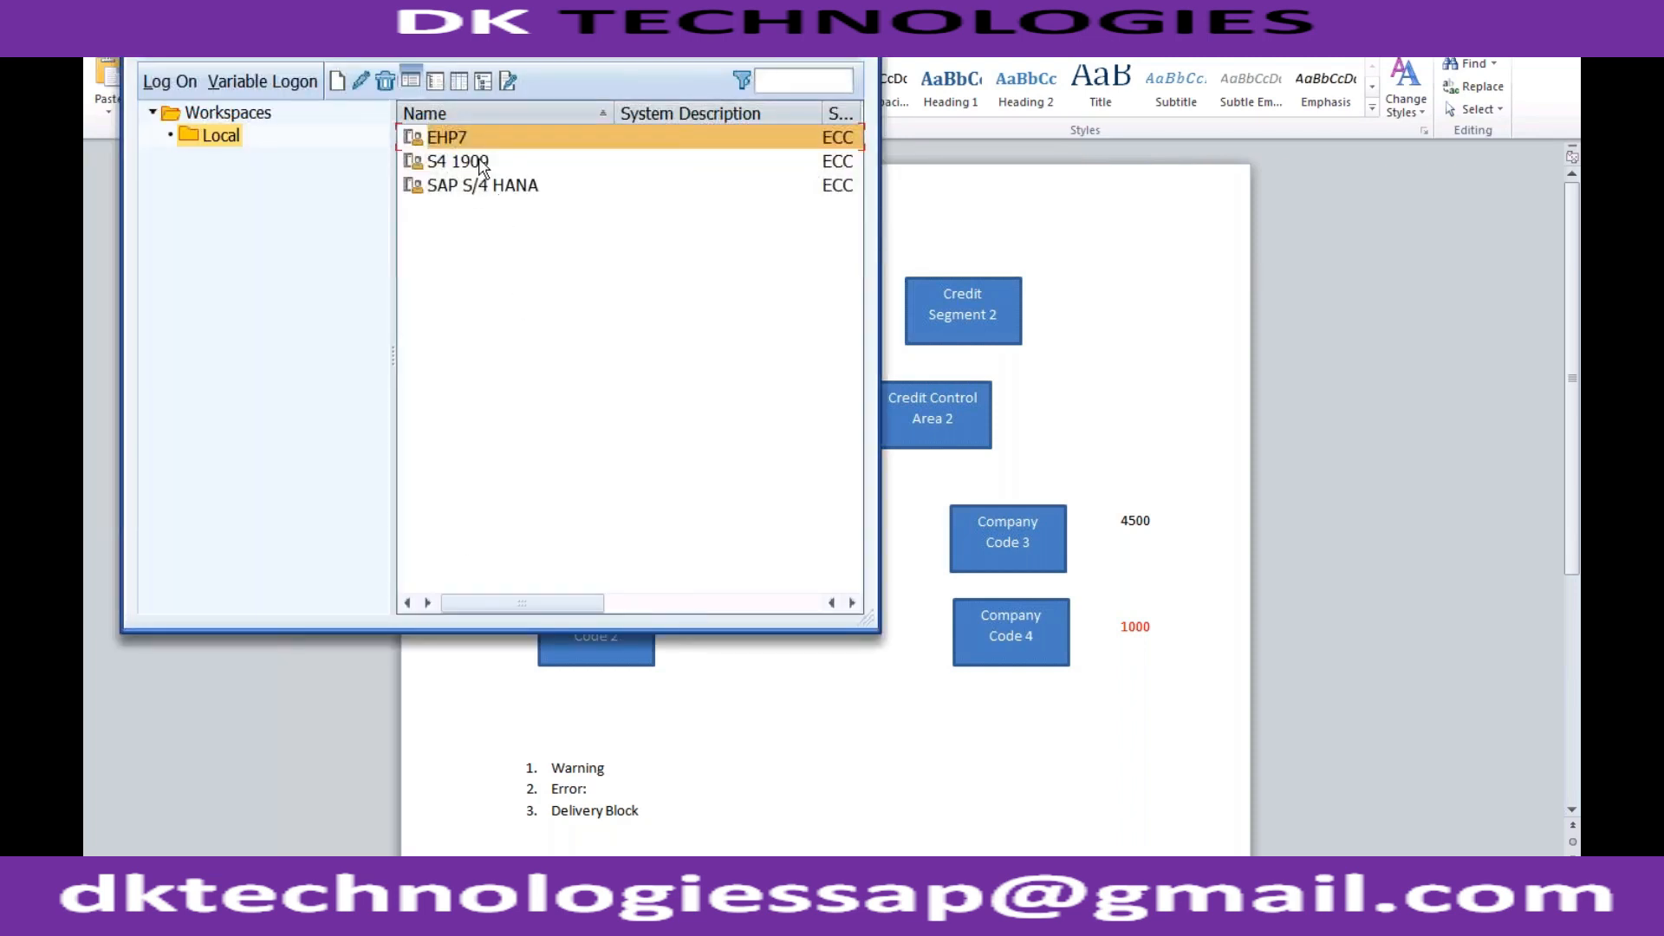
pyautogui.click(482, 165)
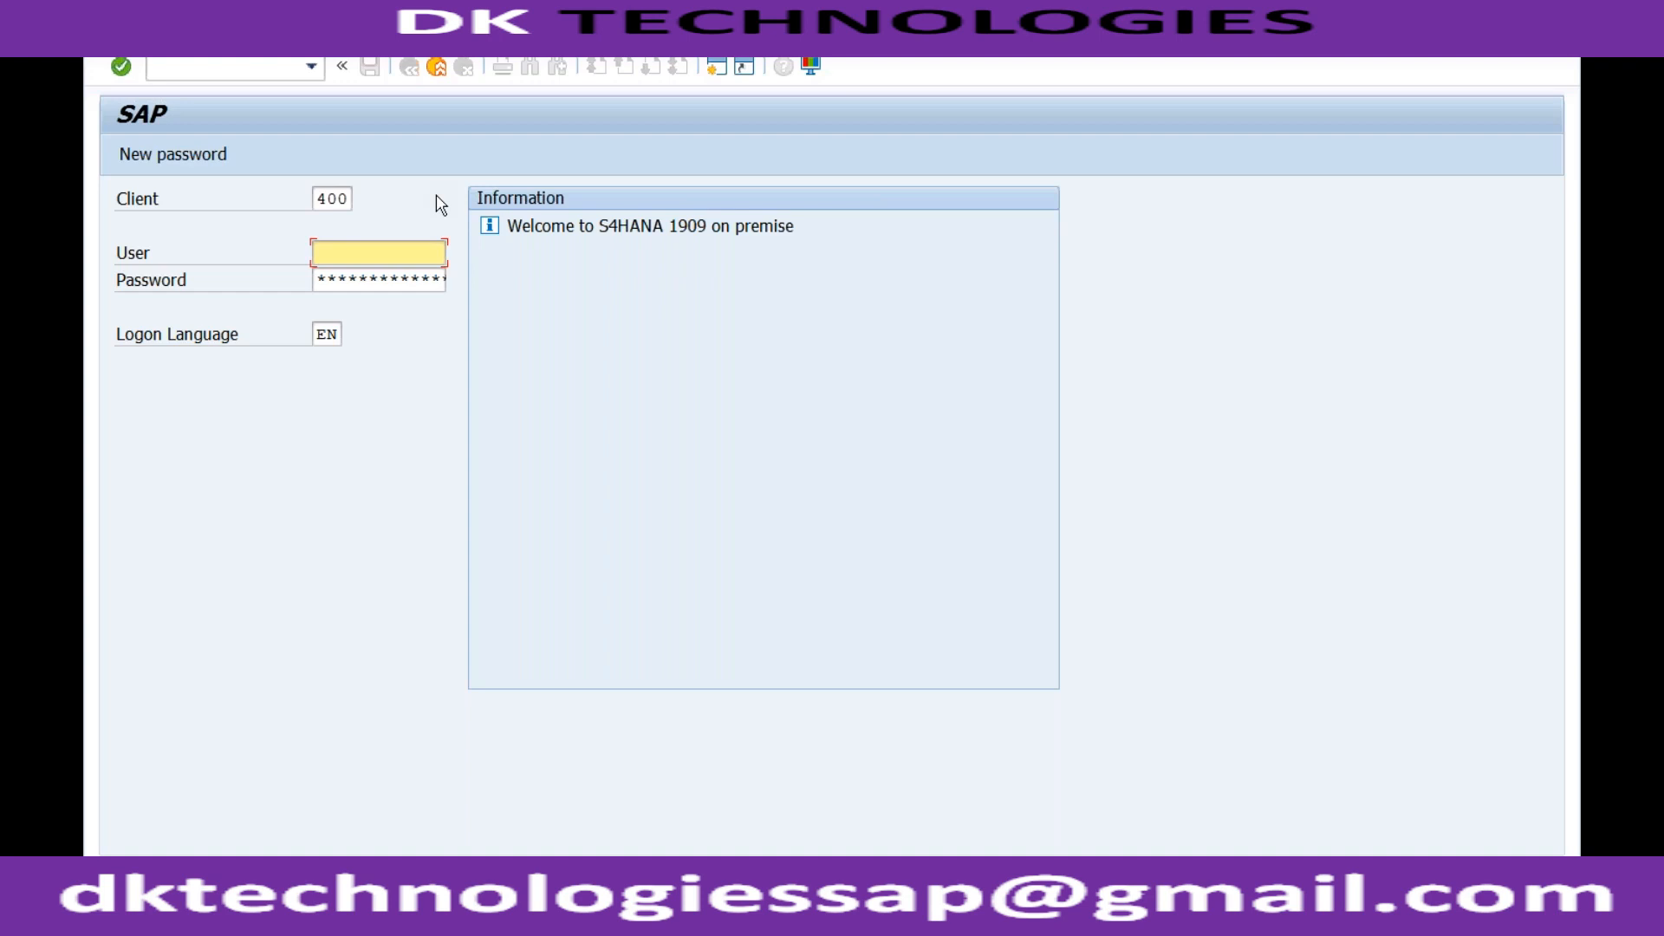
# Log on to client 400 by entering the user name and the account password
pyautogui.press('Down')
pyautogui.press('Down')
pyautogui.press('Tab')
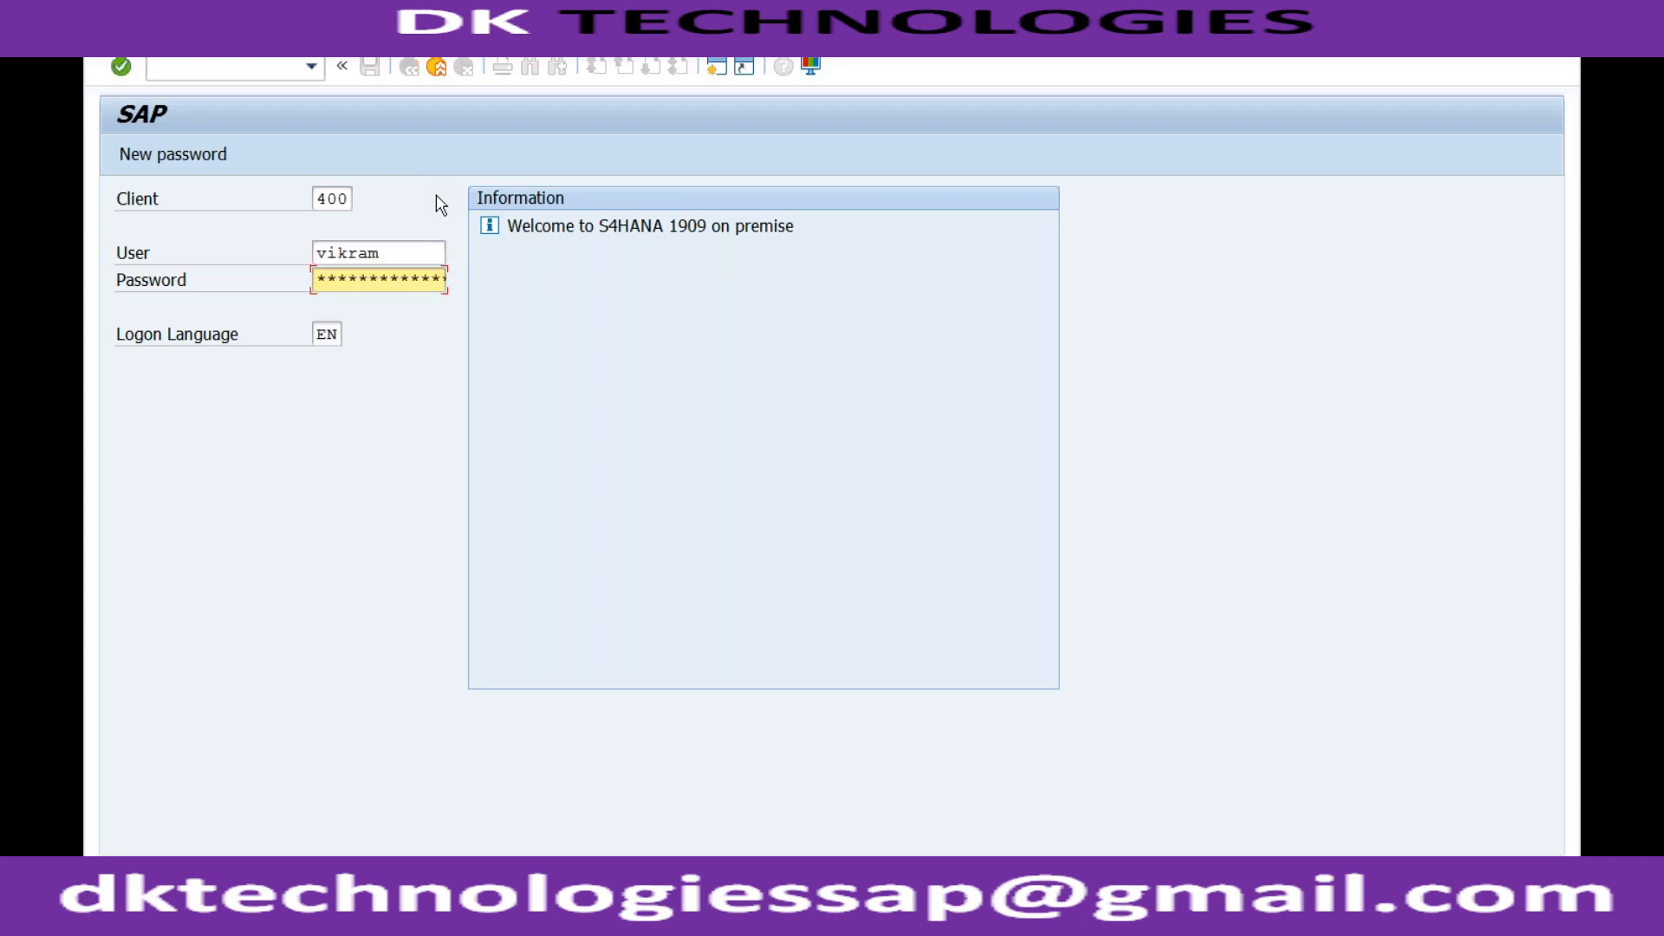
pyautogui.press('Right')
pyautogui.press('Right')
pyautogui.press('Right')
pyautogui.press('Right')
pyautogui.press('Right')
pyautogui.press('Right')
pyautogui.press('Right')
pyautogui.press('Right')
pyautogui.press('Right')
pyautogui.press('Right')
pyautogui.press('Return')
# Run transaction spro and display the SAP Reference IMG
pyautogui.write('spro')
pyautogui.press('Return')
pyautogui.click(249, 152)
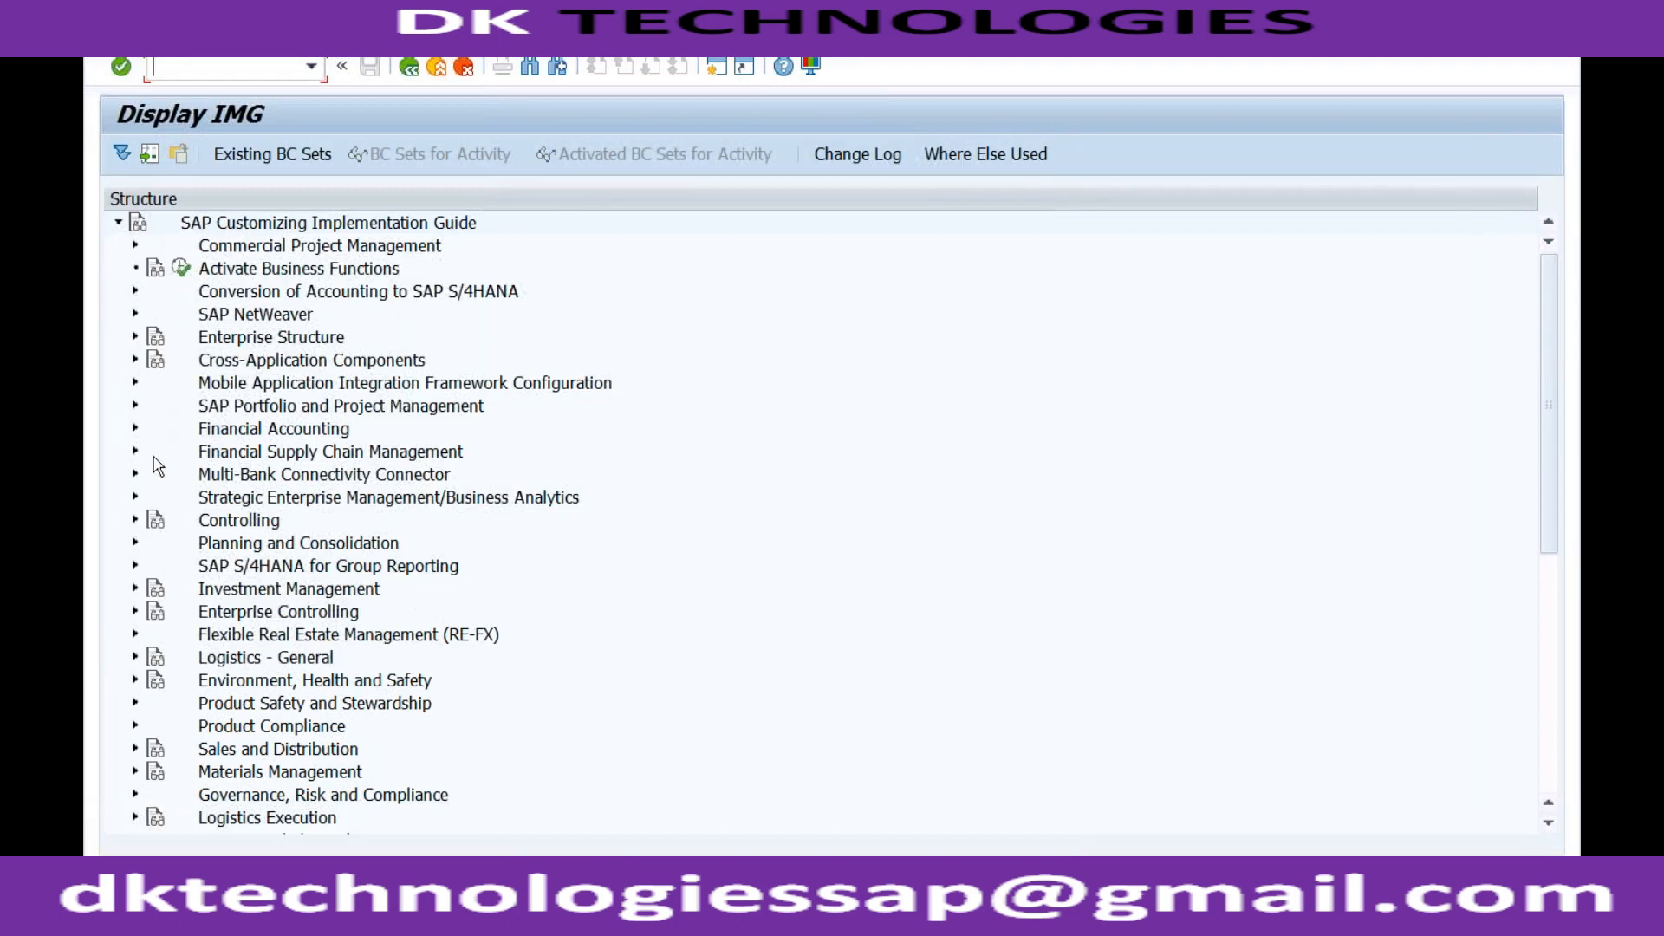
# Open the Create Risk Classes activity under Financial Supply Chain Management, Credit Management, Credit Risk Monitoring, Master Data
pyautogui.click(135, 451)
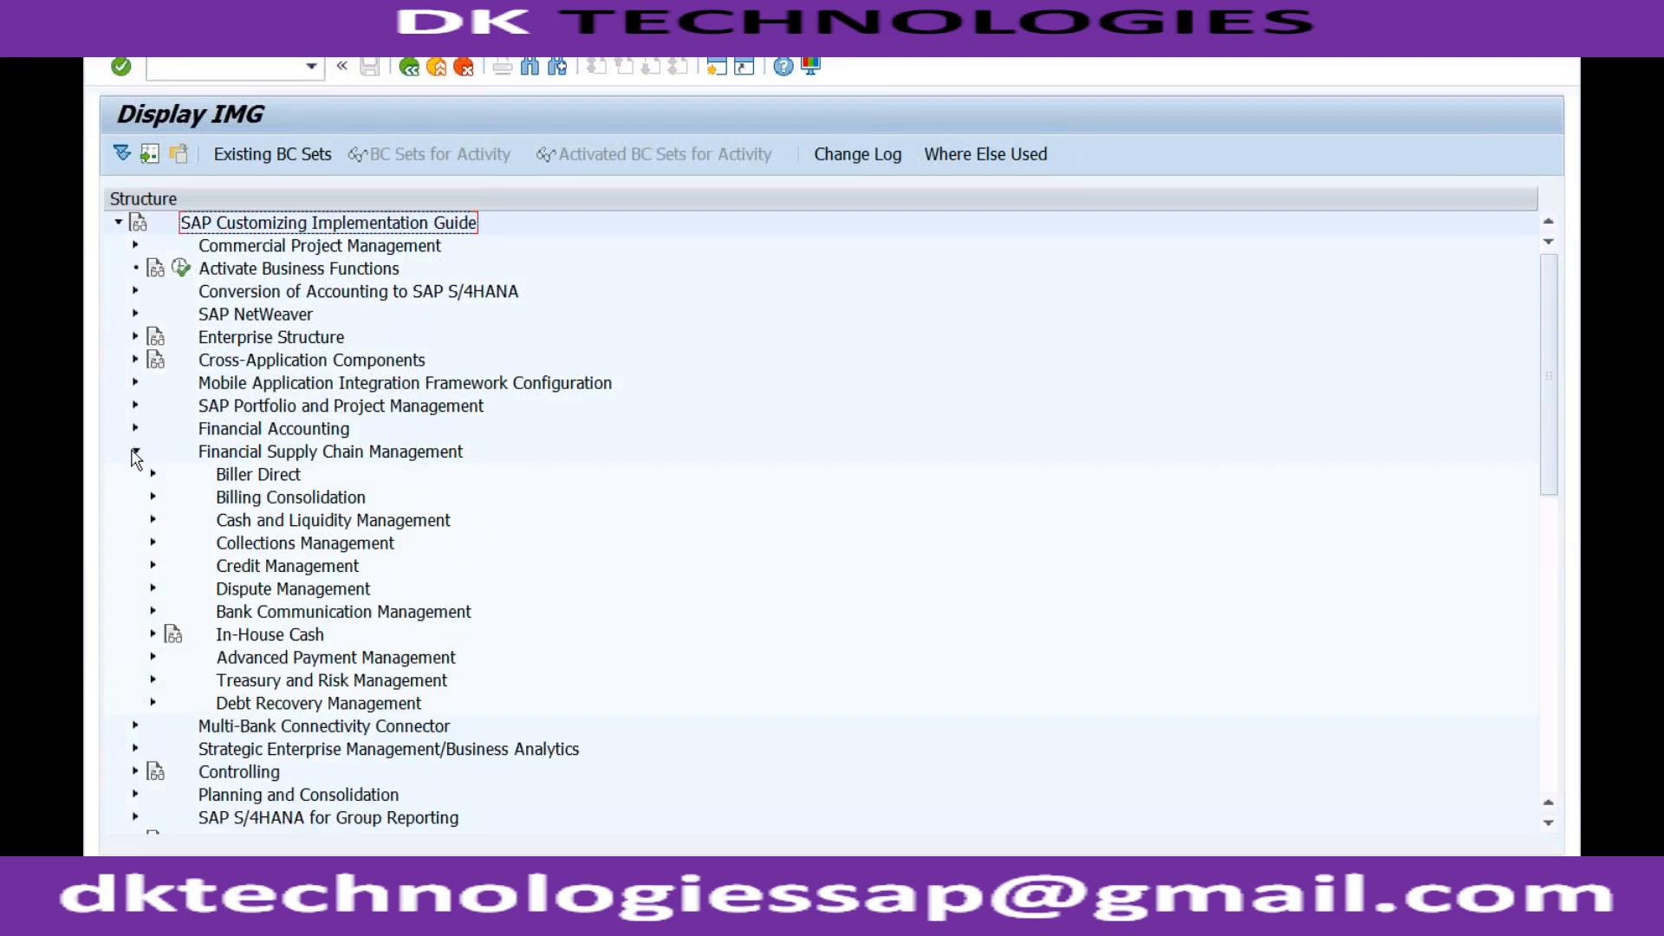
pyautogui.click(153, 565)
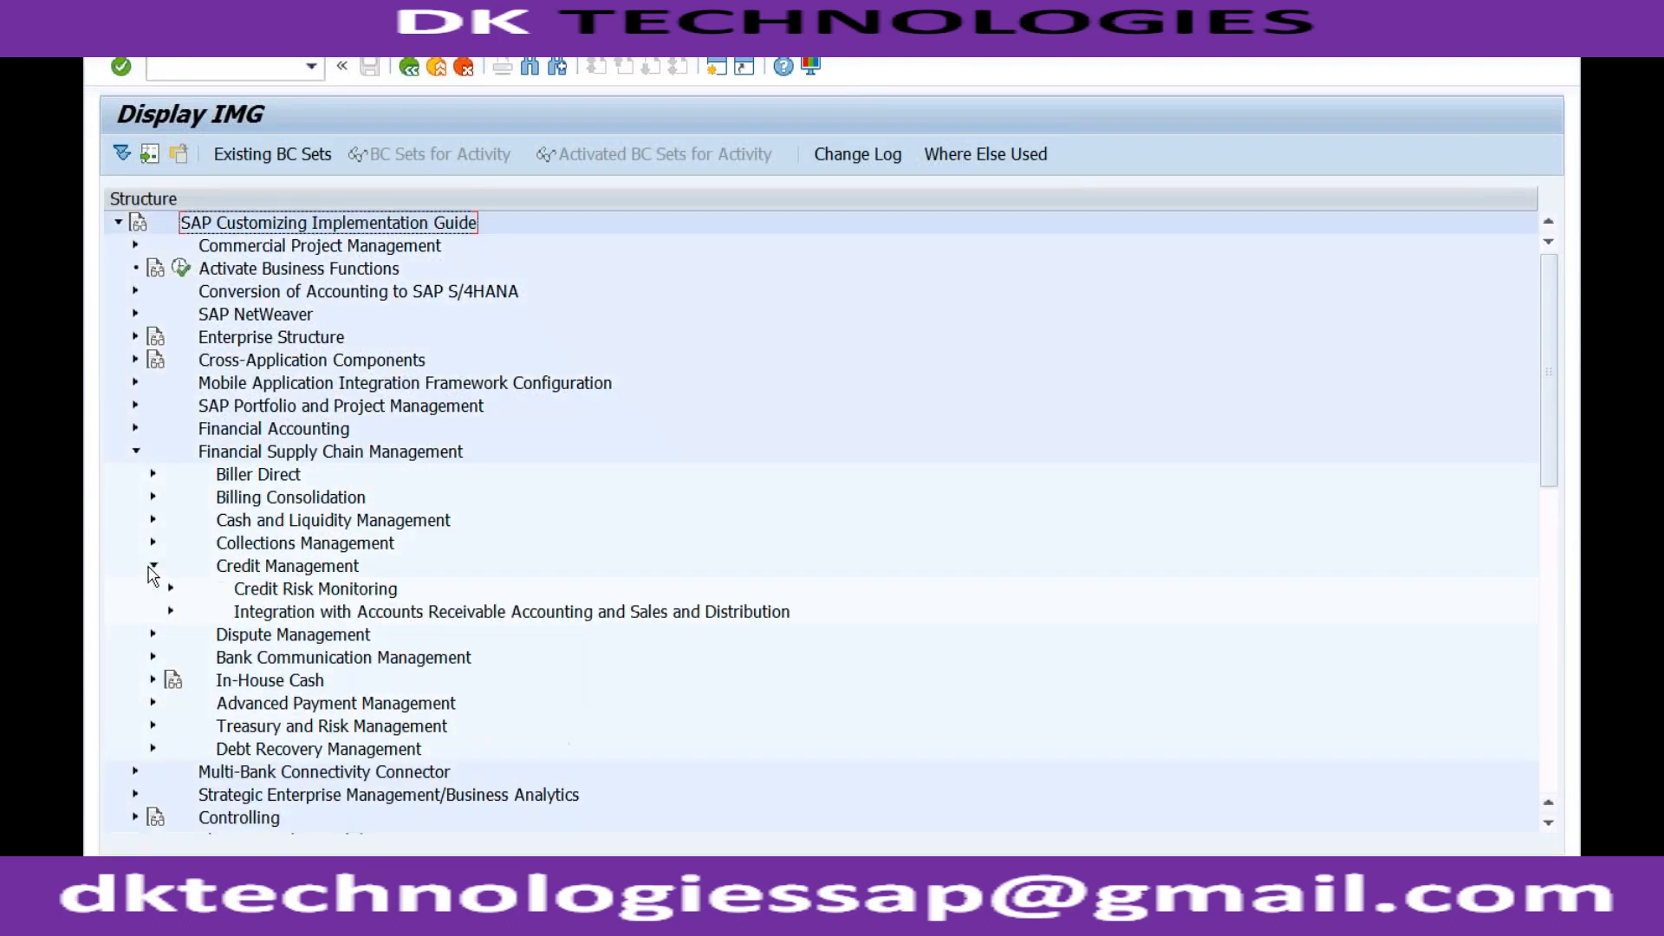
pyautogui.click(171, 590)
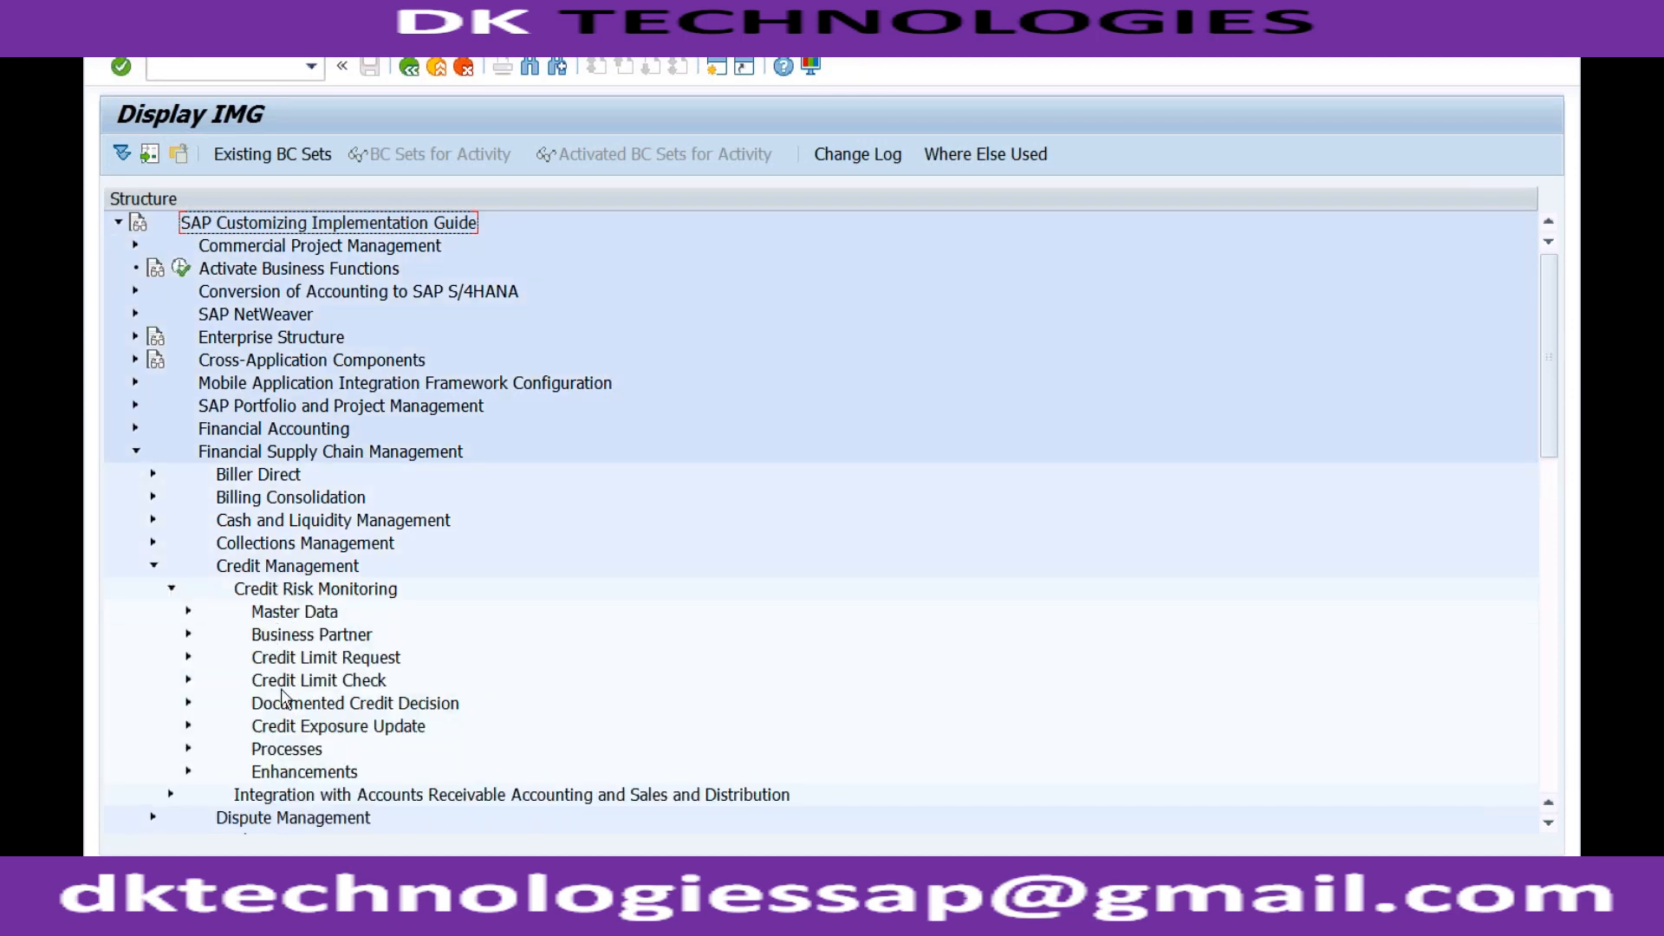
pyautogui.click(188, 612)
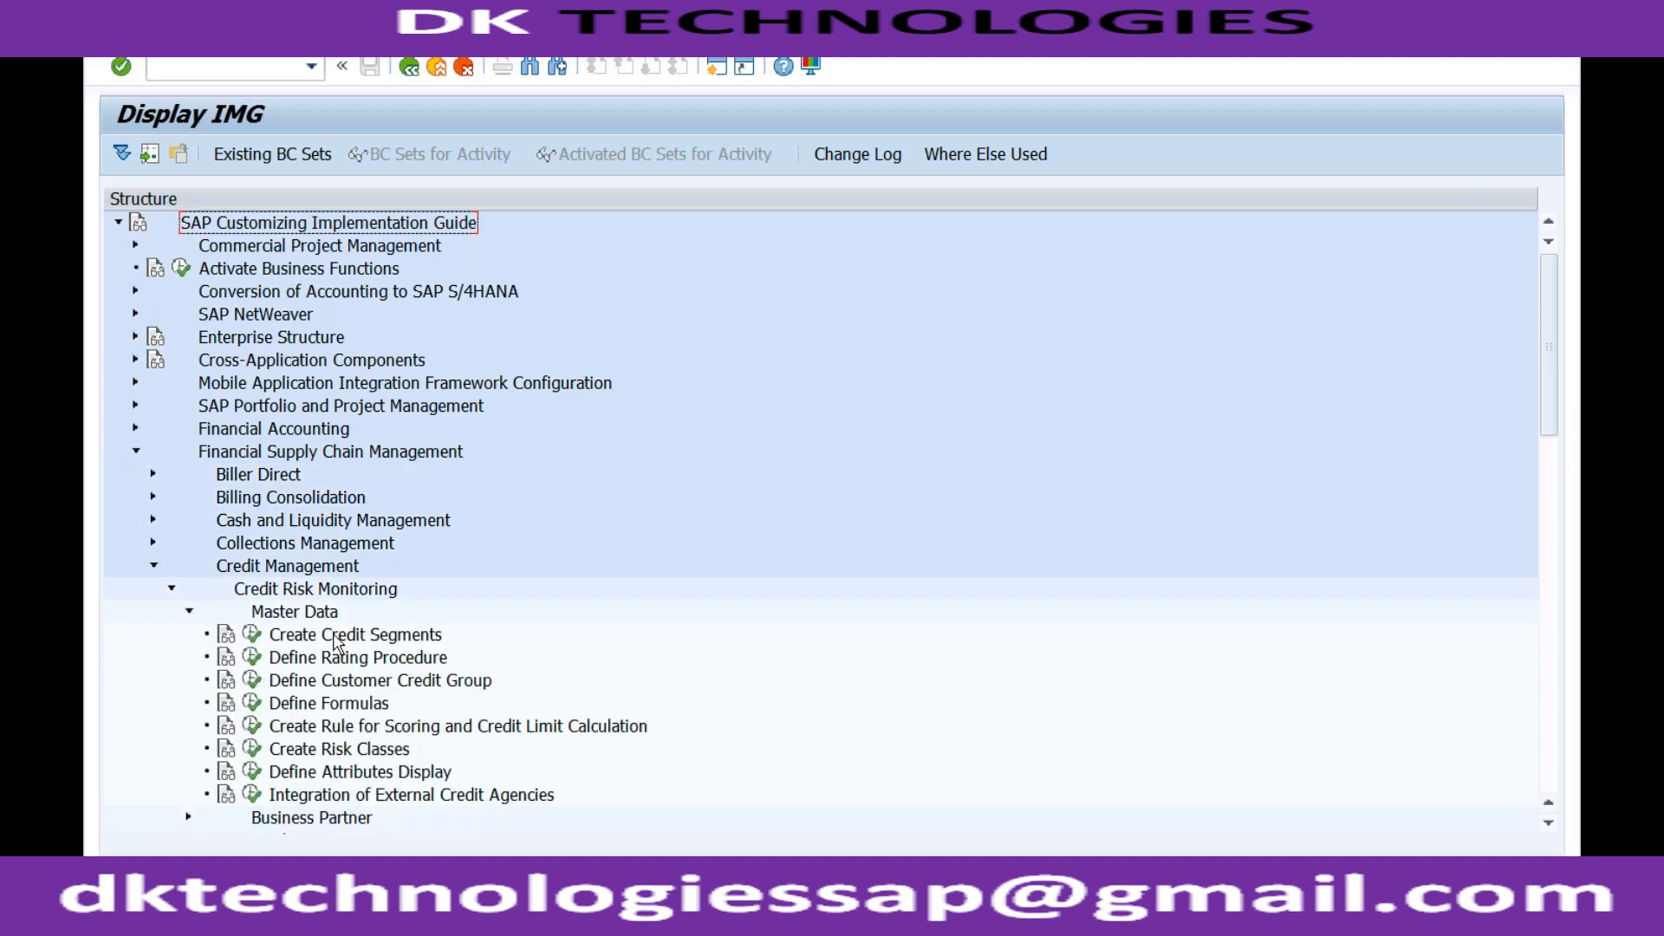
pyautogui.click(336, 637)
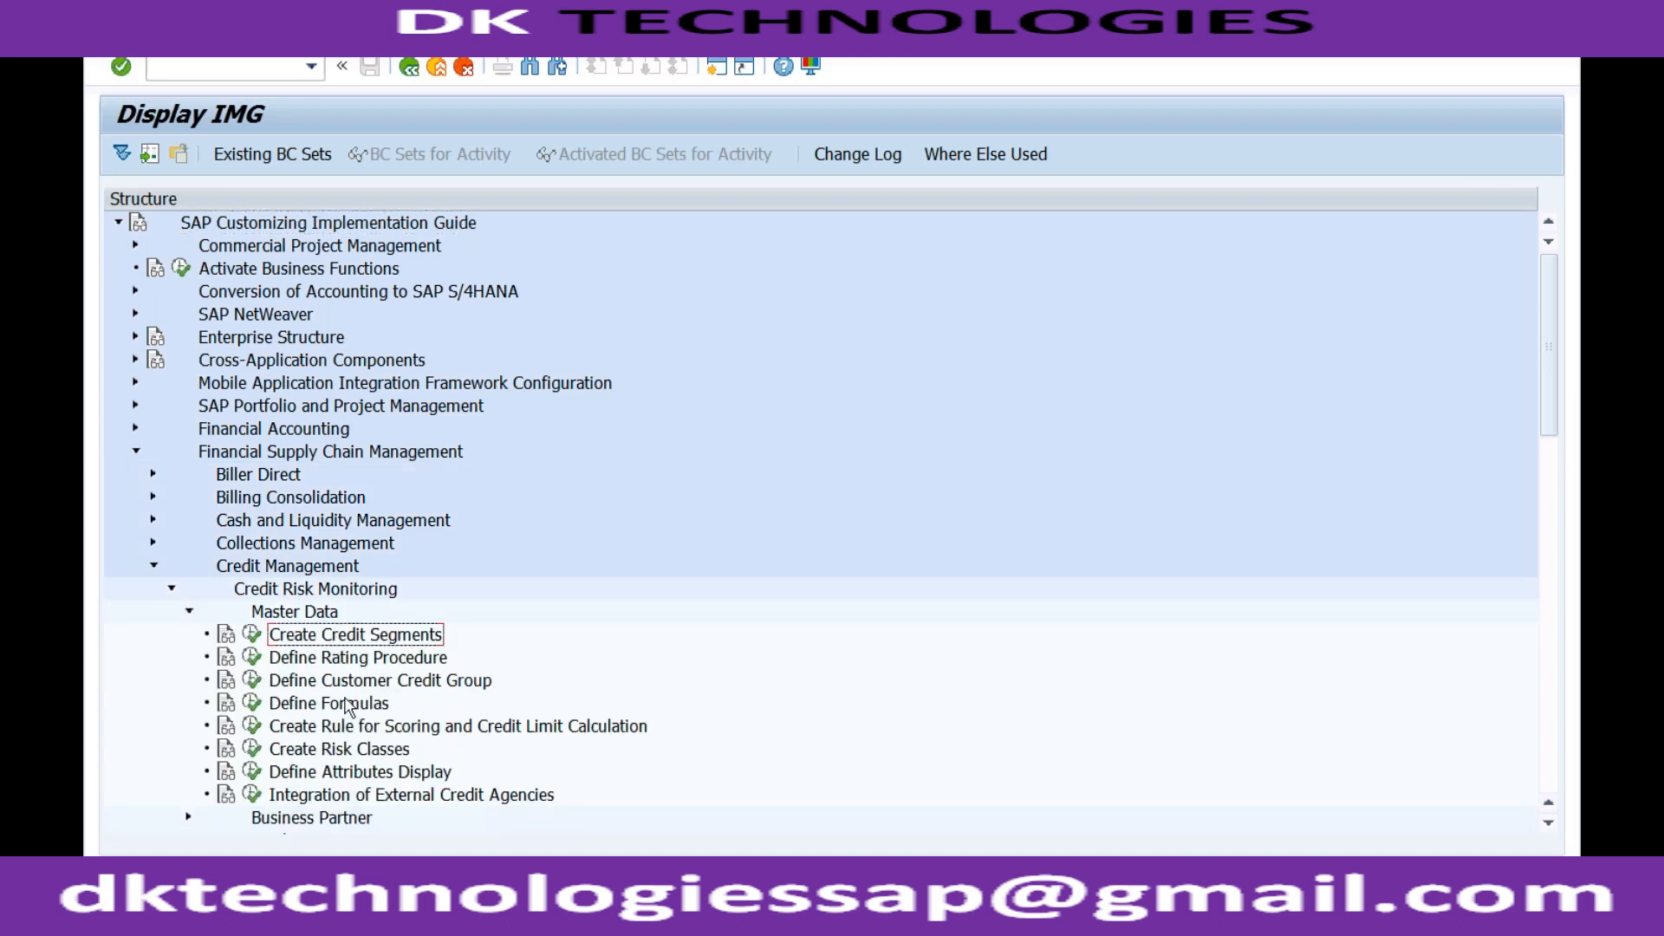
pyautogui.click(336, 750)
pyautogui.click(253, 751)
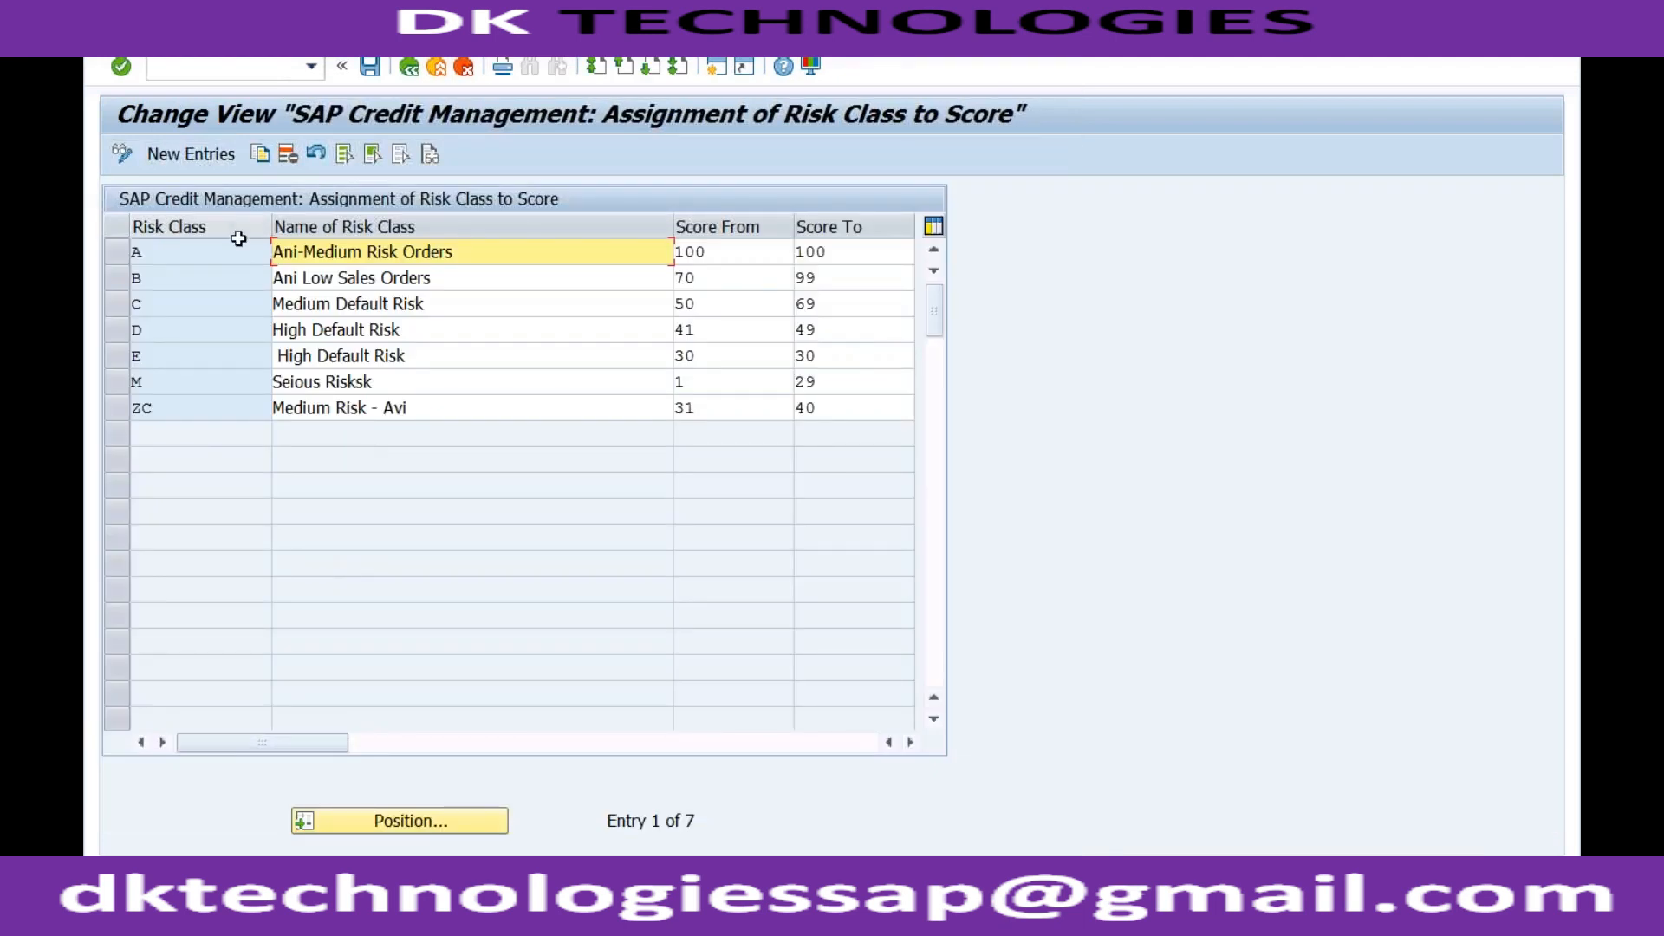
# Review risk classes A to E with their score ranges, then return to the IMG structure without changes
pyautogui.click(228, 248)
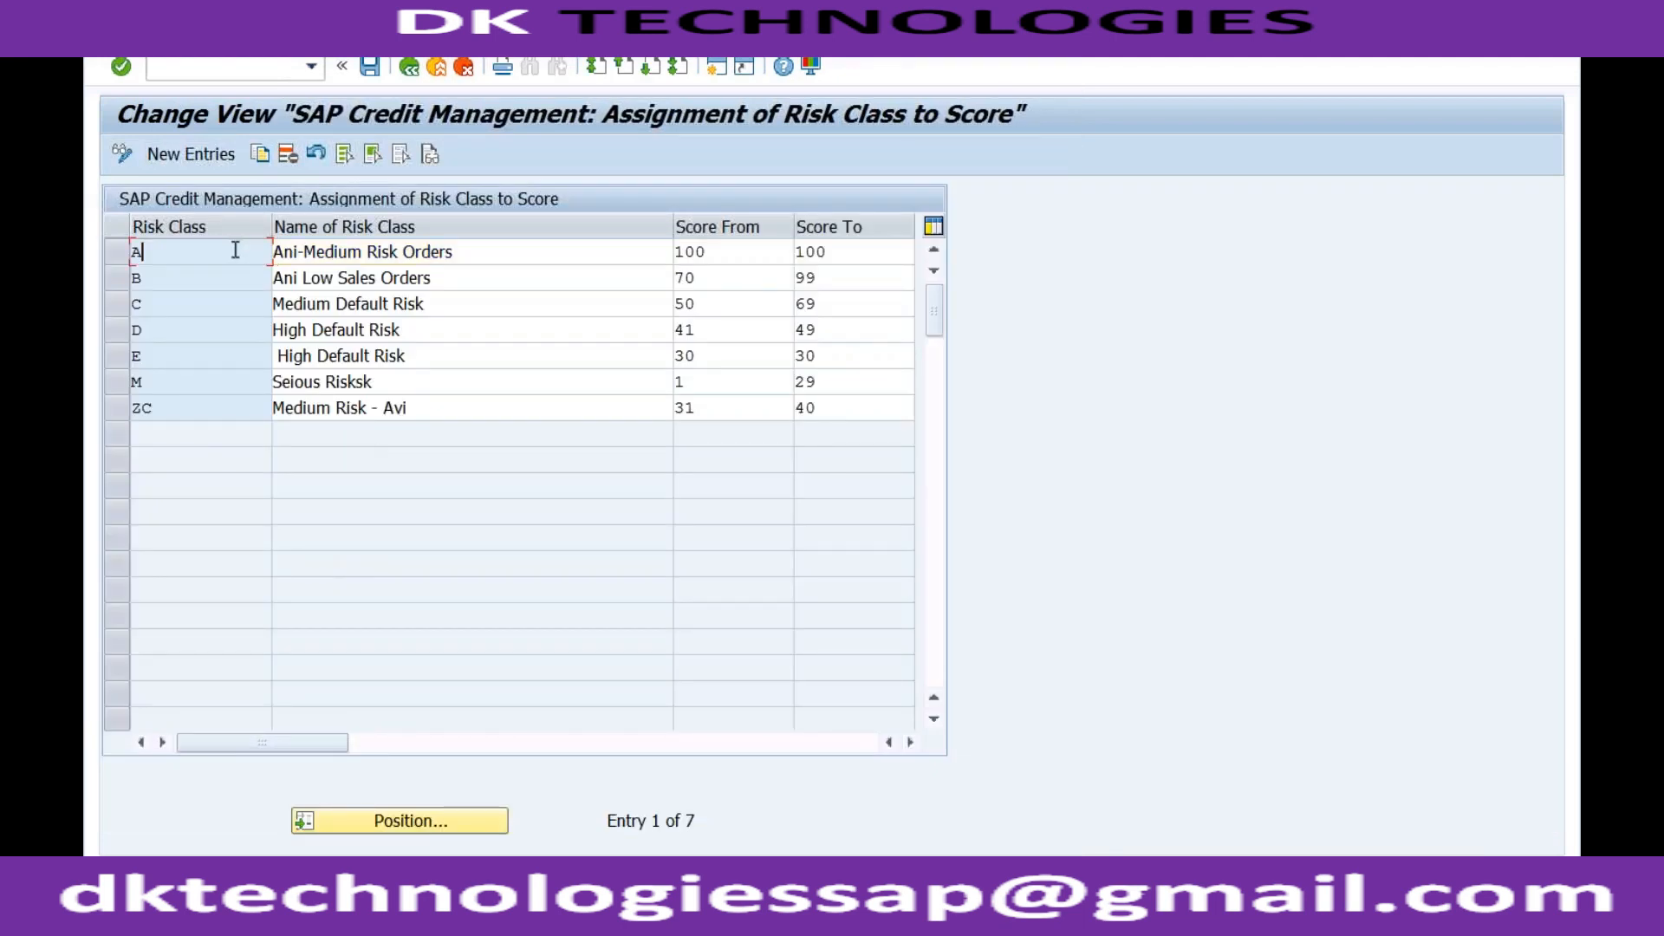
pyautogui.click(218, 276)
pyautogui.moveTo(117, 251); pyautogui.dragTo(122, 362)
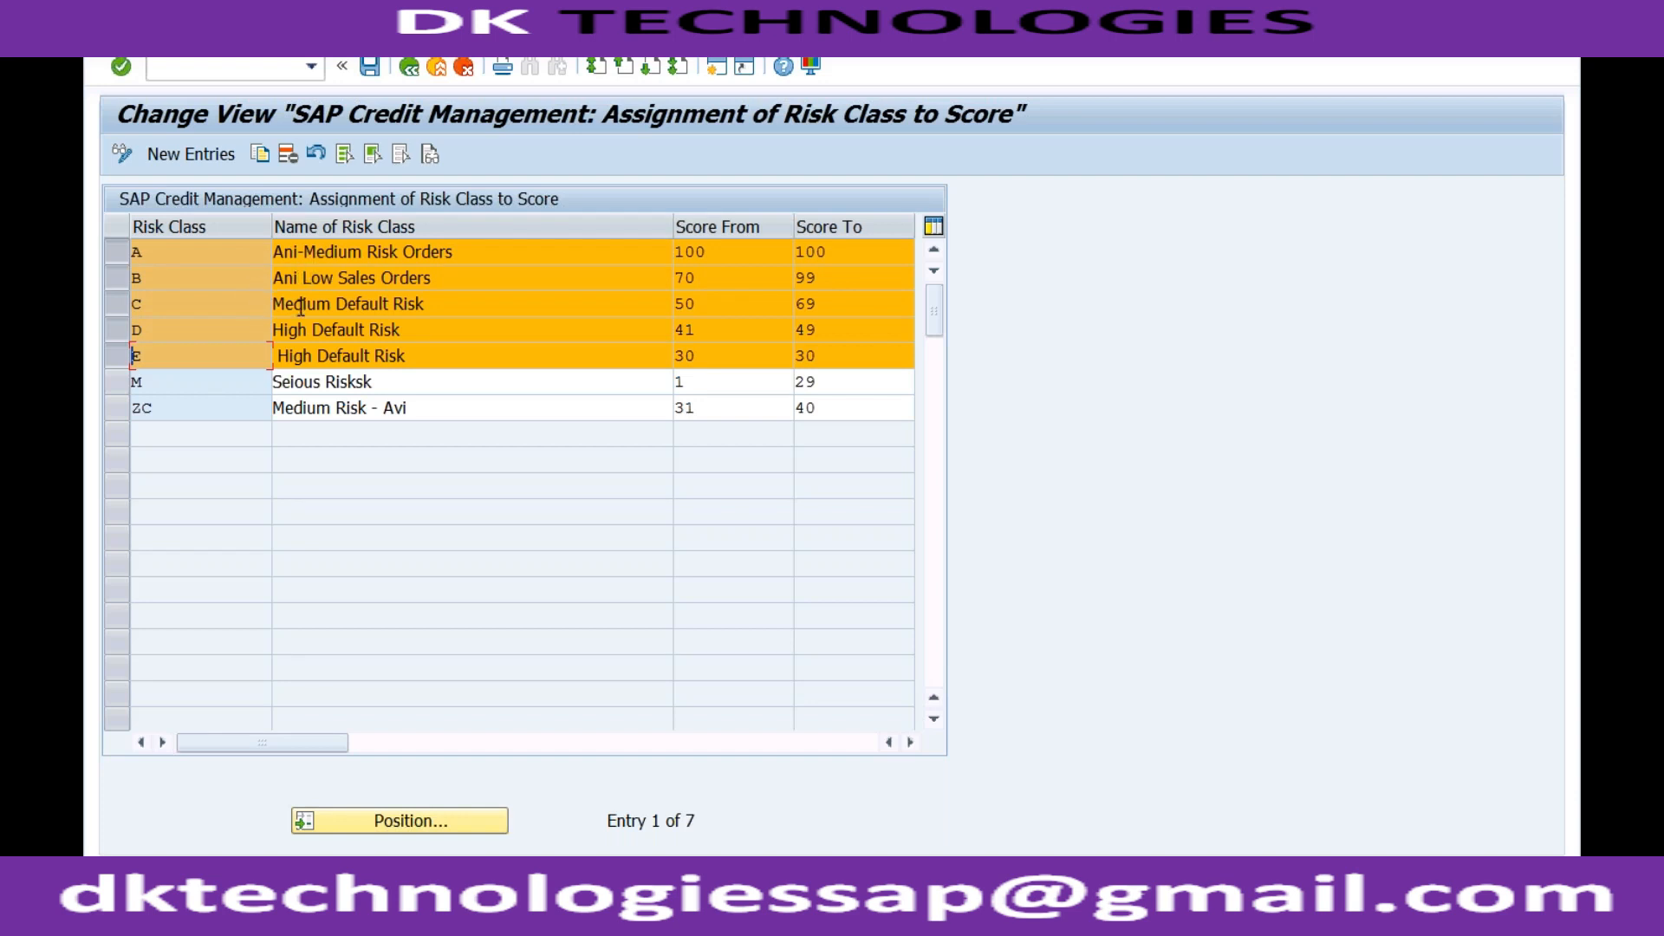
pyautogui.click(425, 353)
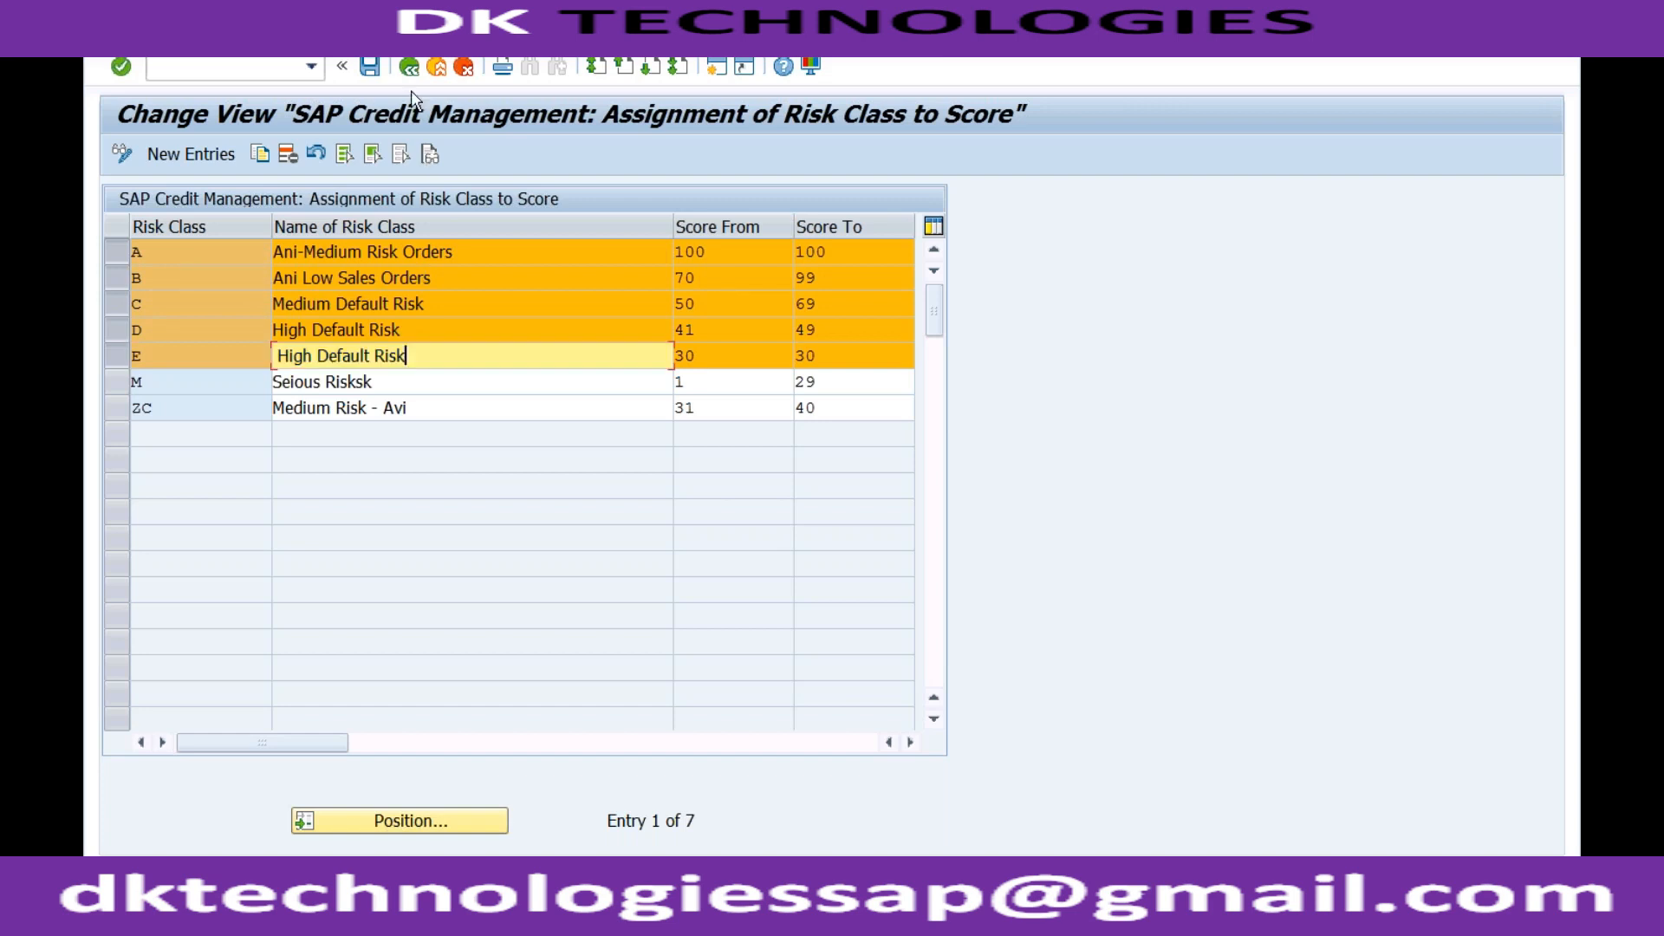
pyautogui.click(410, 75)
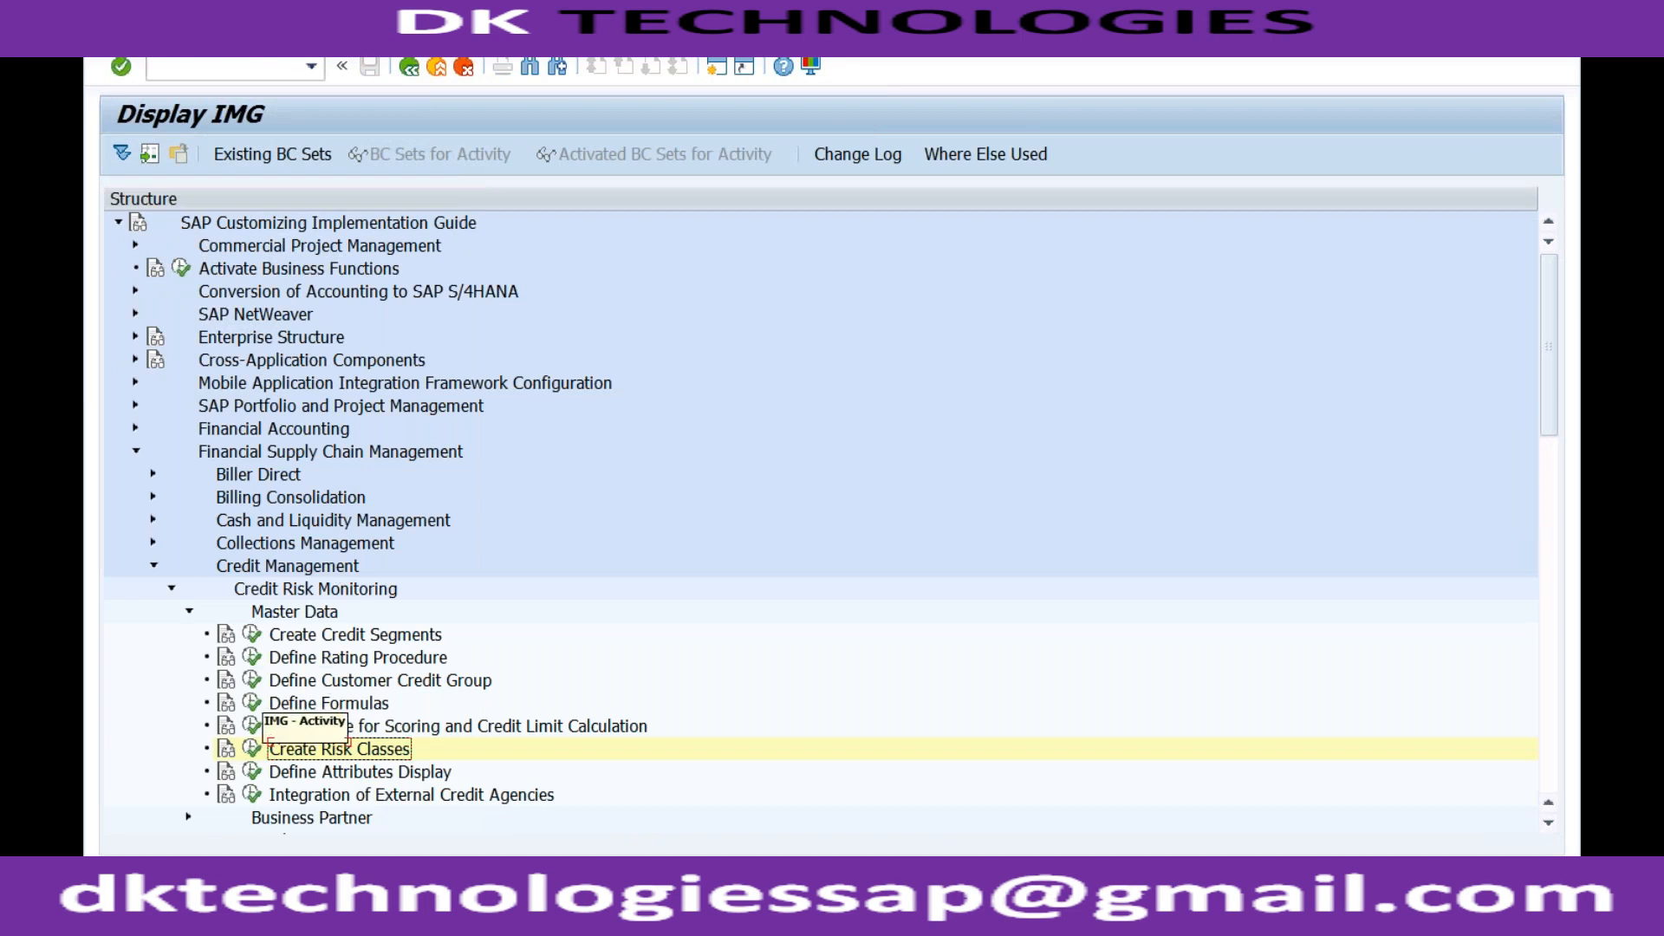
# Collapse Credit Risk Monitoring and expand Integration with Sales and Distribution under the accounts receivable and sales integration node of Credit Management
pyautogui.click(189, 613)
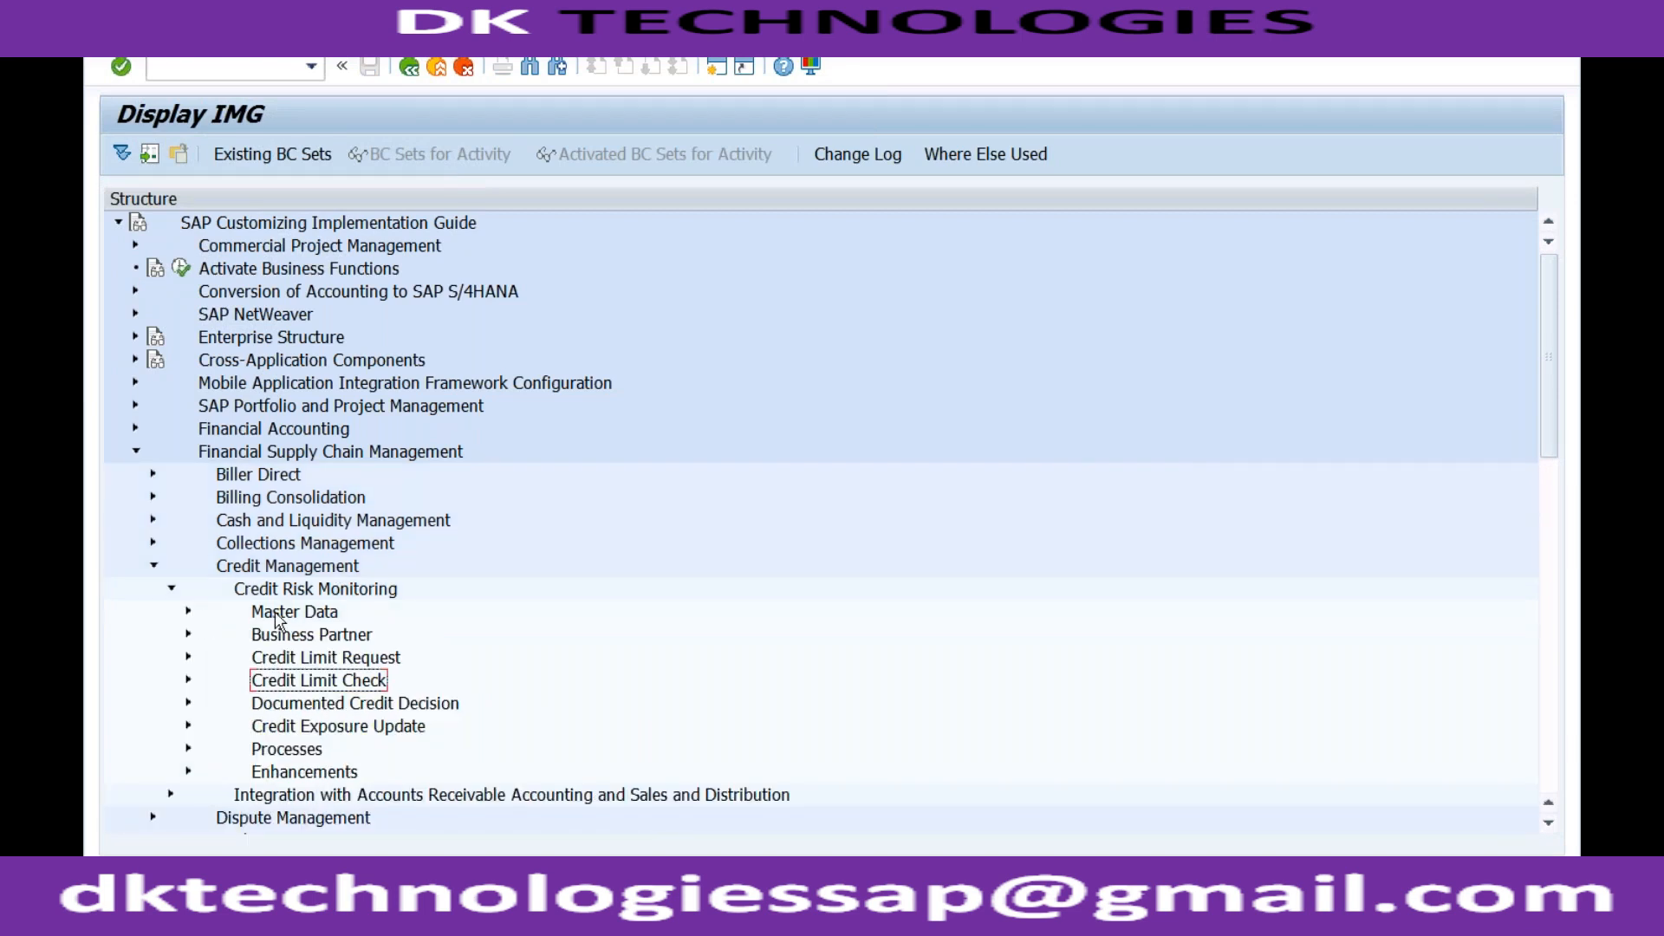
pyautogui.click(295, 636)
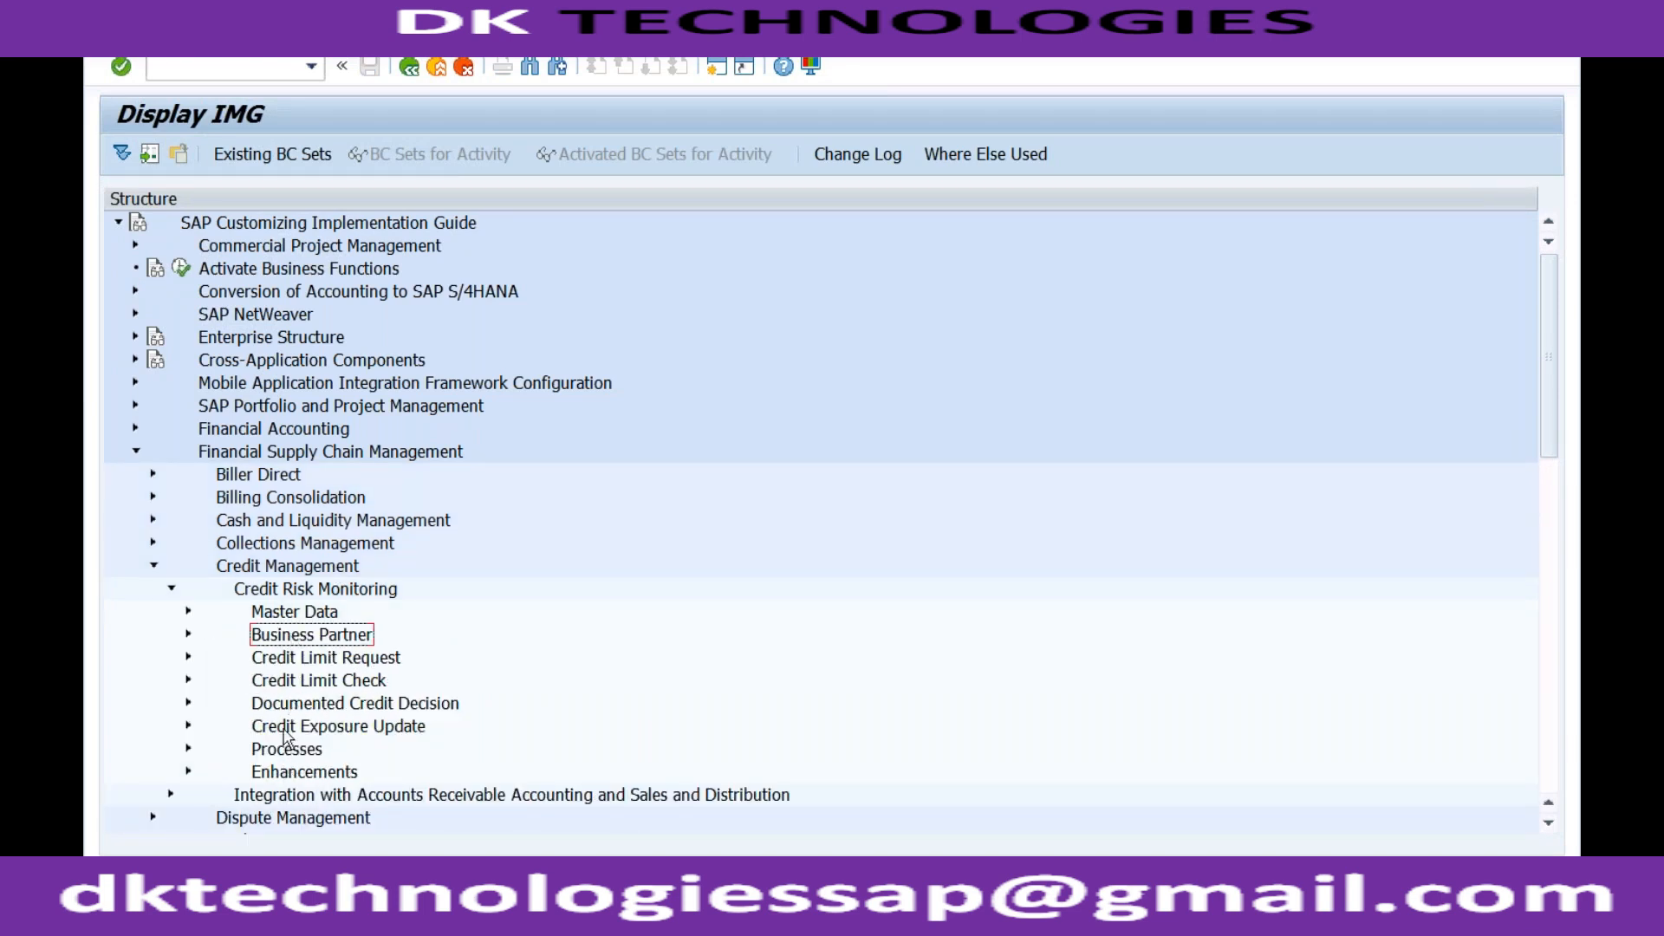
pyautogui.click(171, 590)
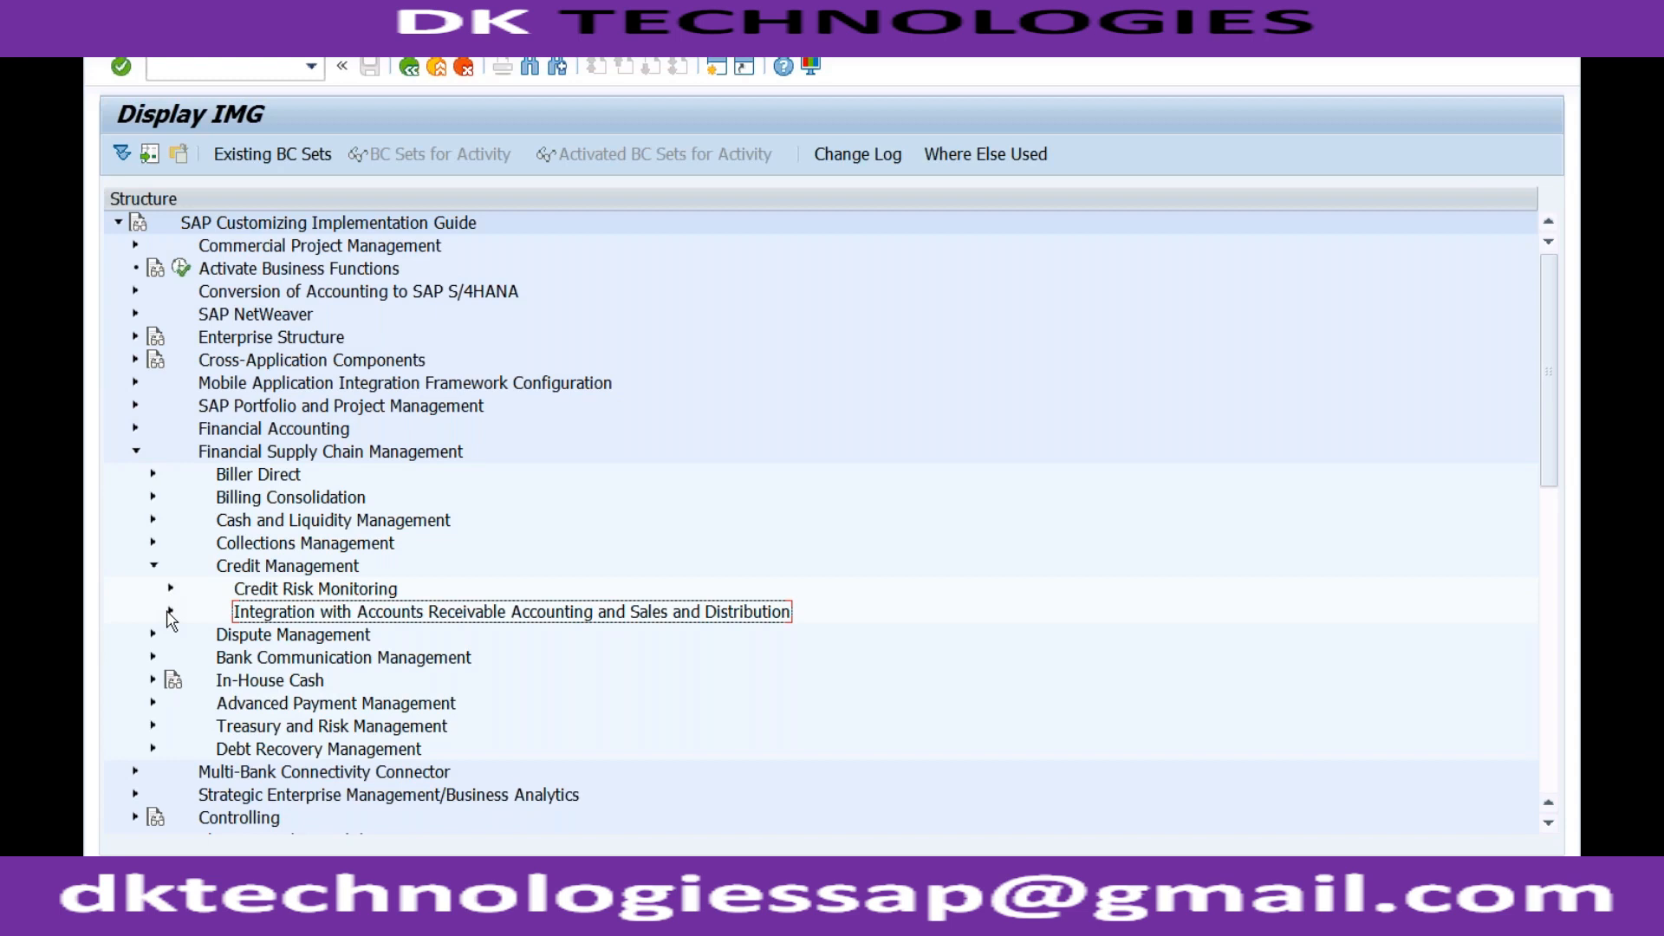
pyautogui.click(169, 612)
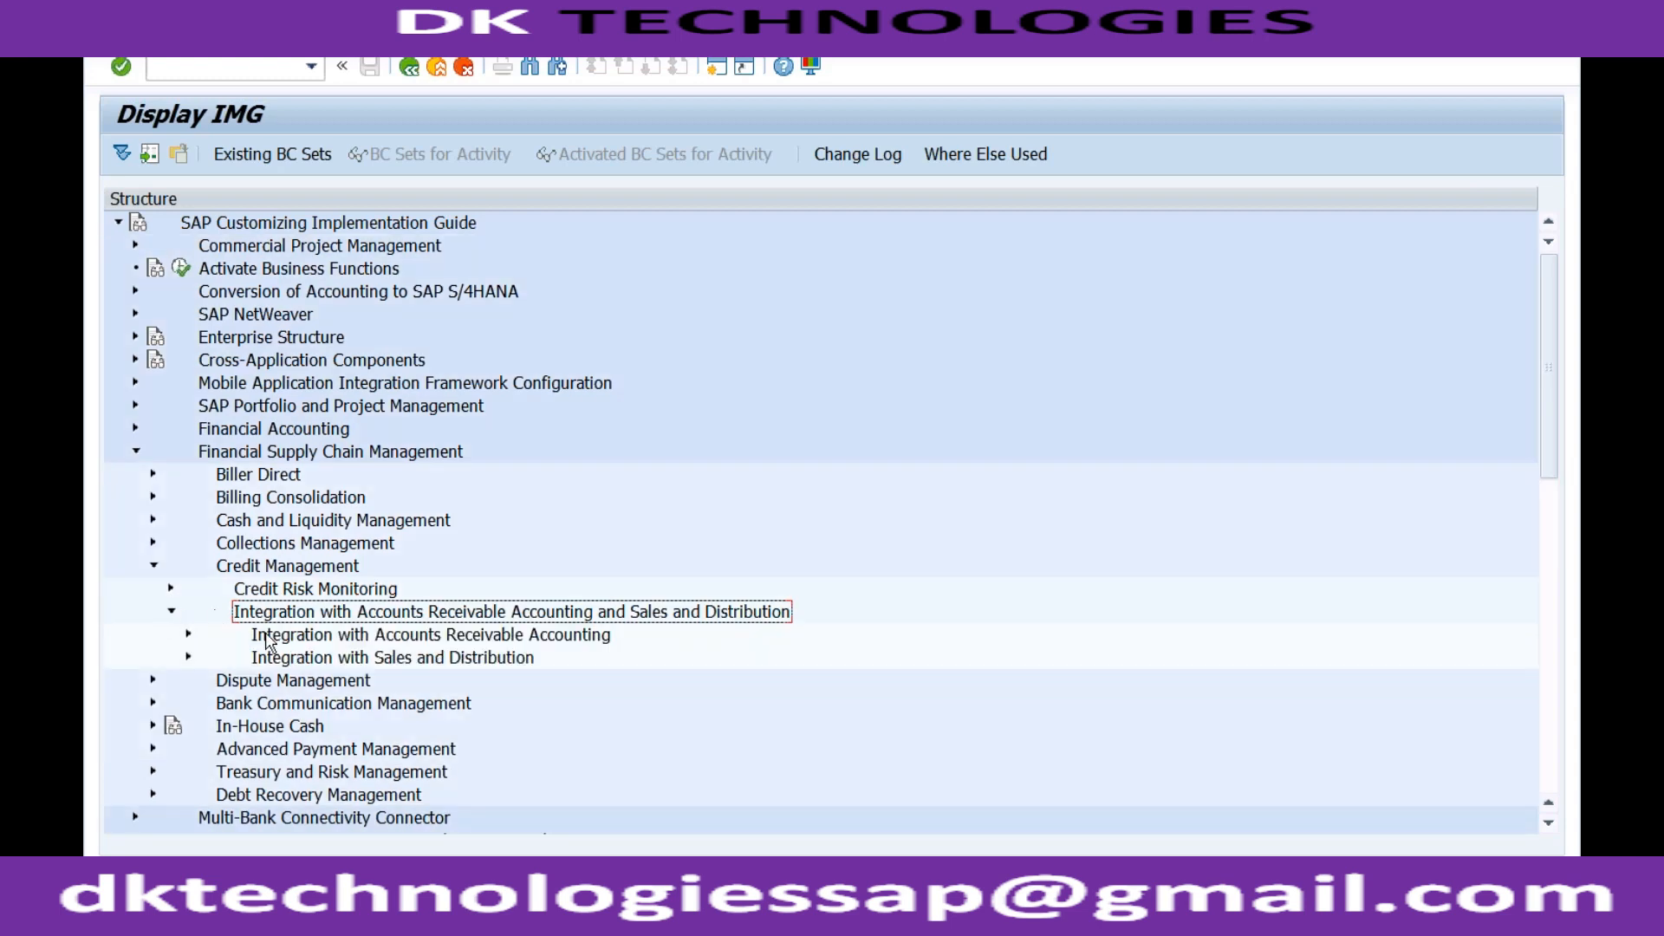
pyautogui.click(278, 664)
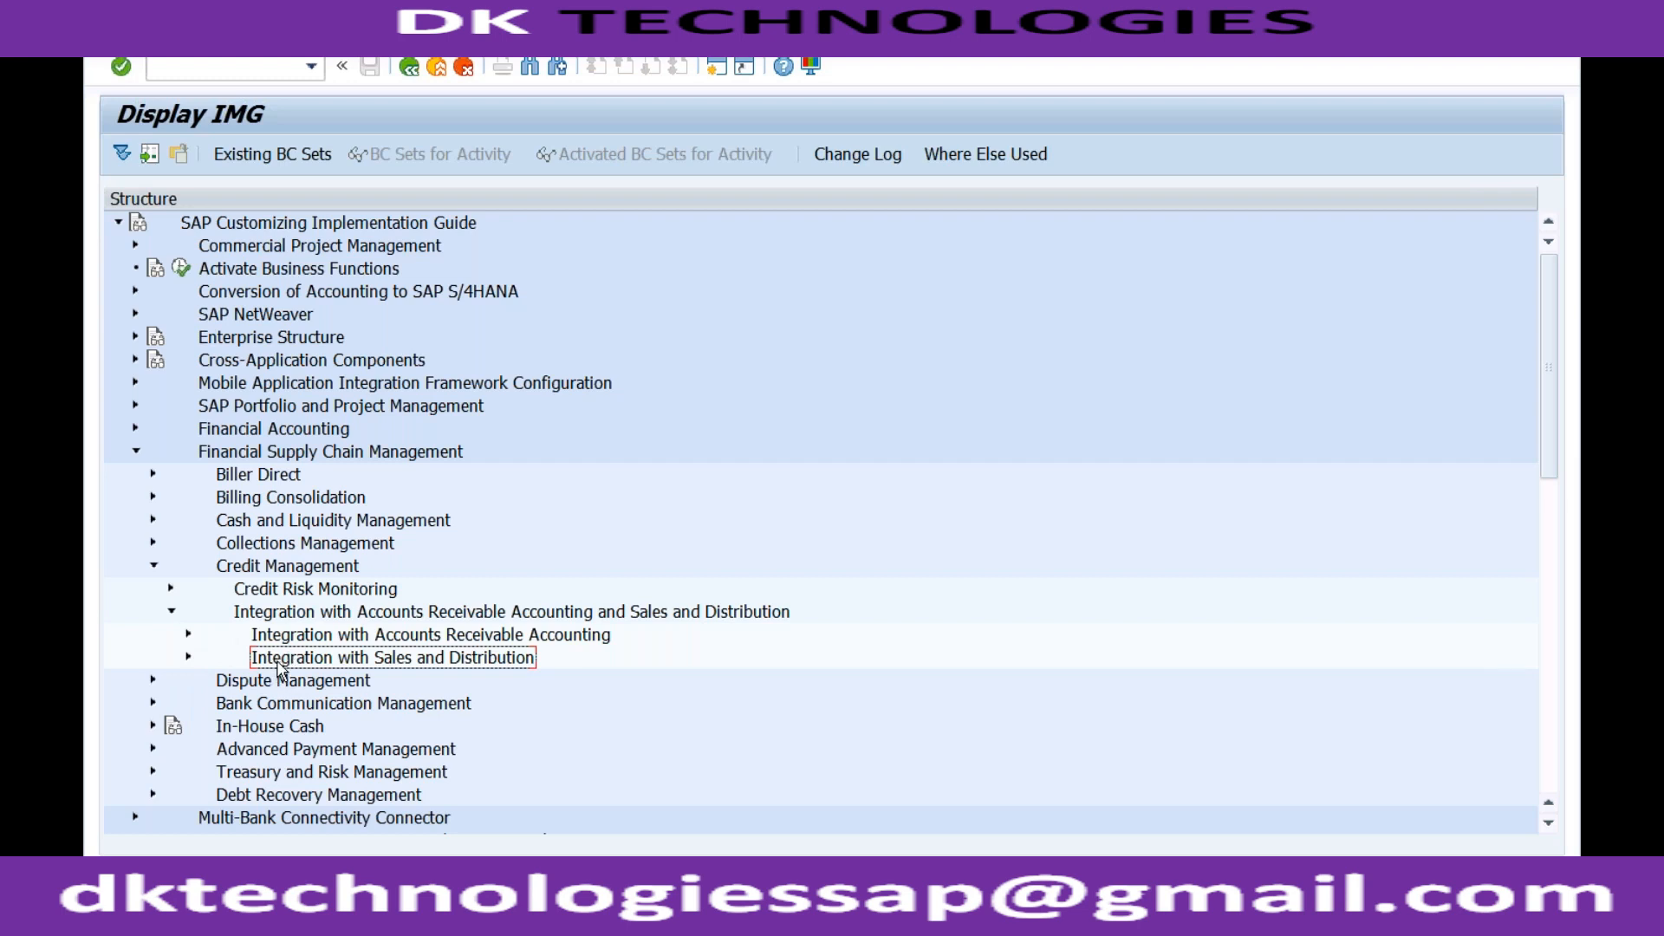
pyautogui.click(189, 659)
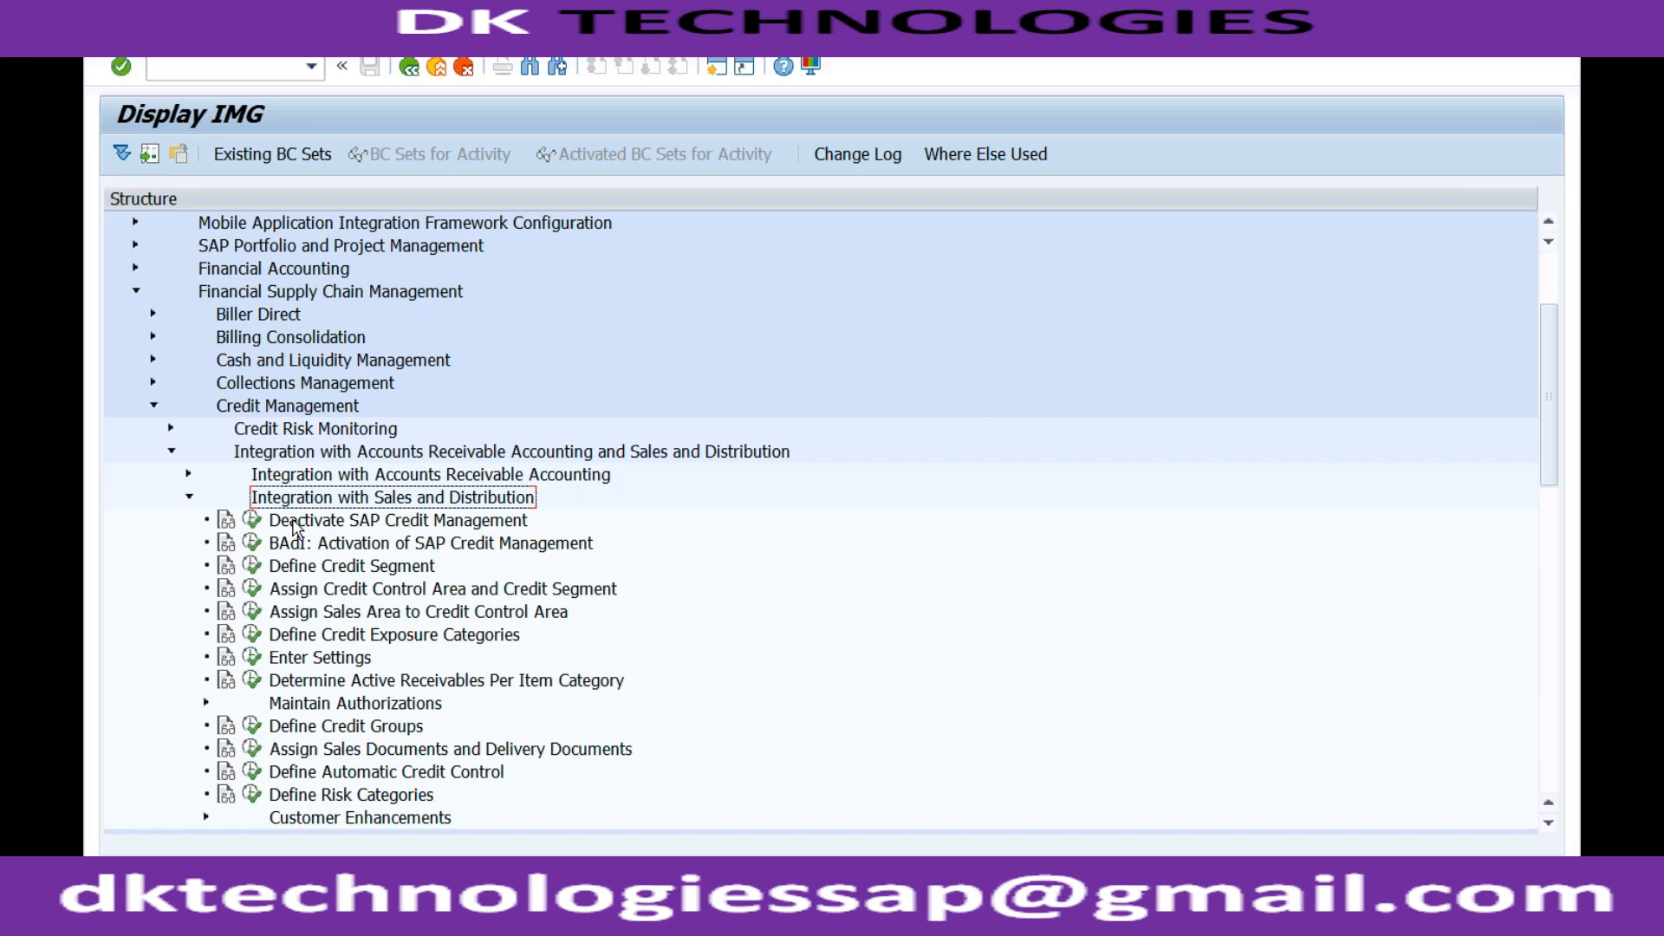
# Check the Deactivate SAP Credit Management setting, switching its option on and off again, and return to the IMG structure
pyautogui.click(252, 521)
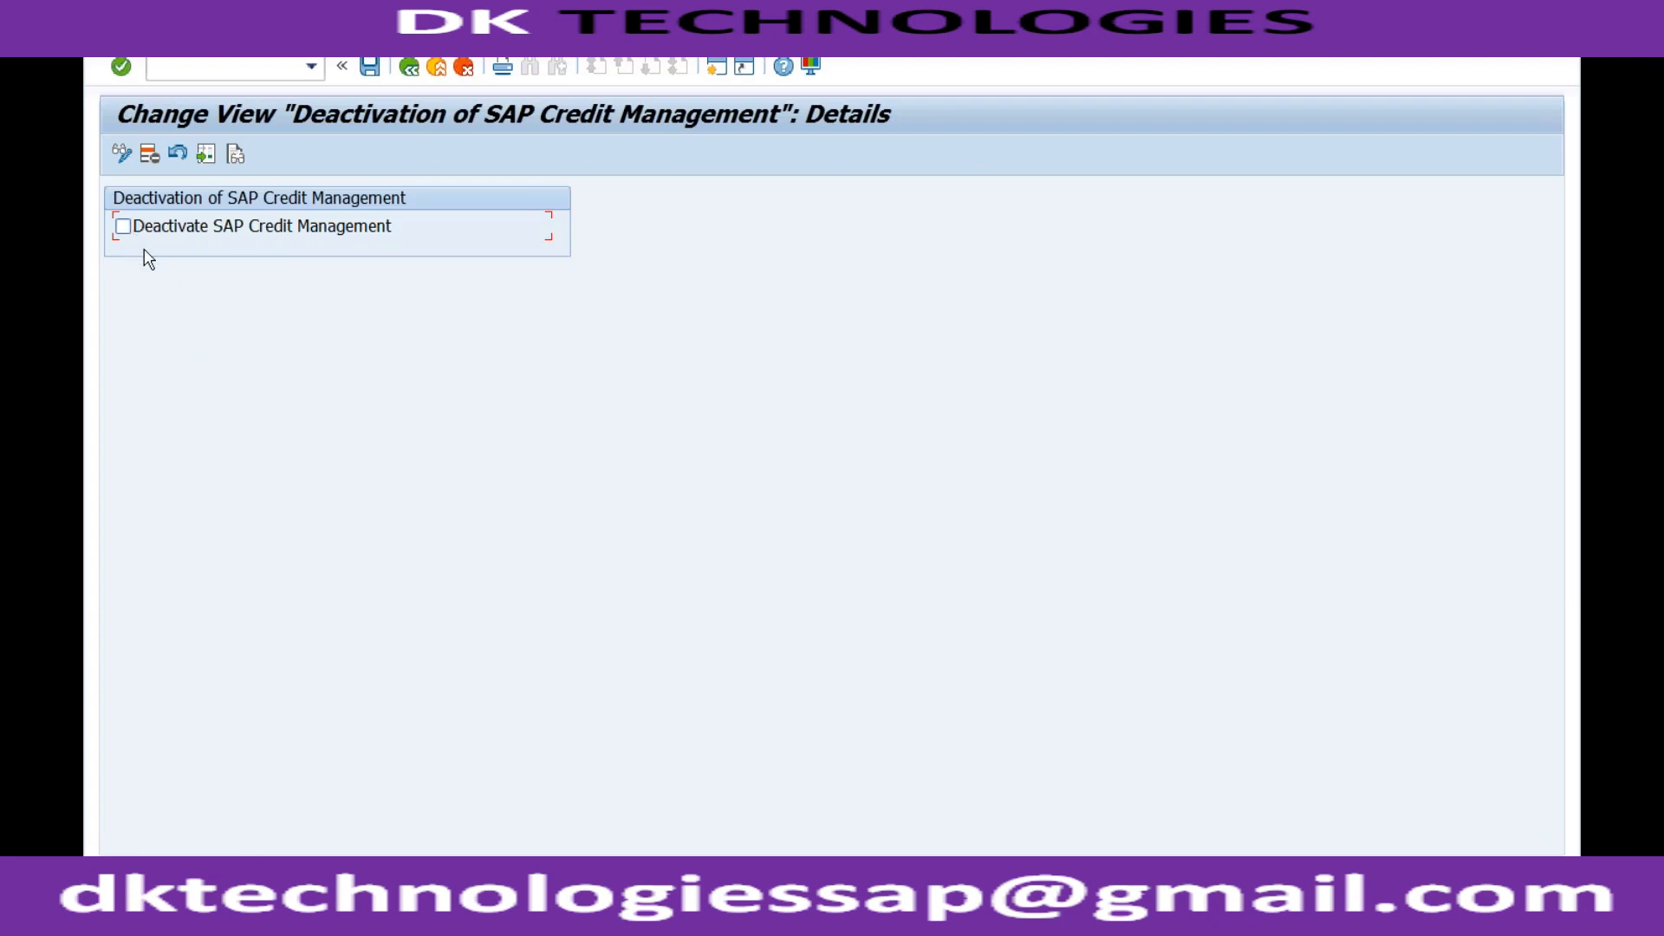
pyautogui.click(124, 227)
pyautogui.click(125, 230)
pyautogui.click(412, 73)
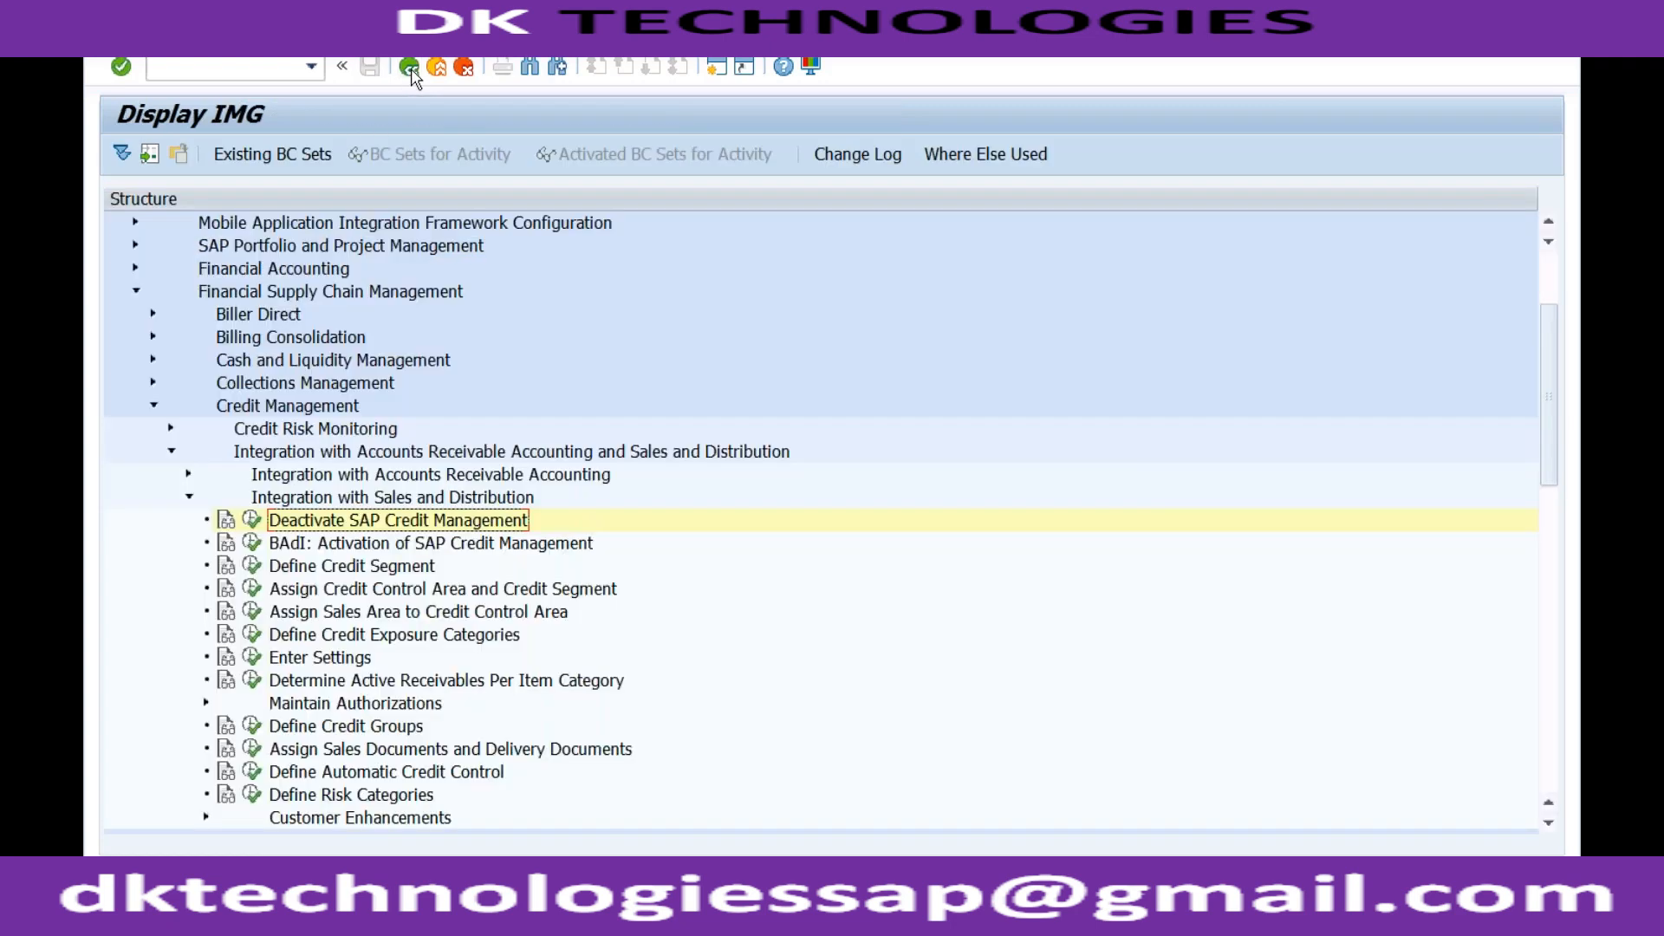
# Add a new entry in Define Credit Segment with code RECH and the name Credit Segment for RECH
pyautogui.click(357, 572)
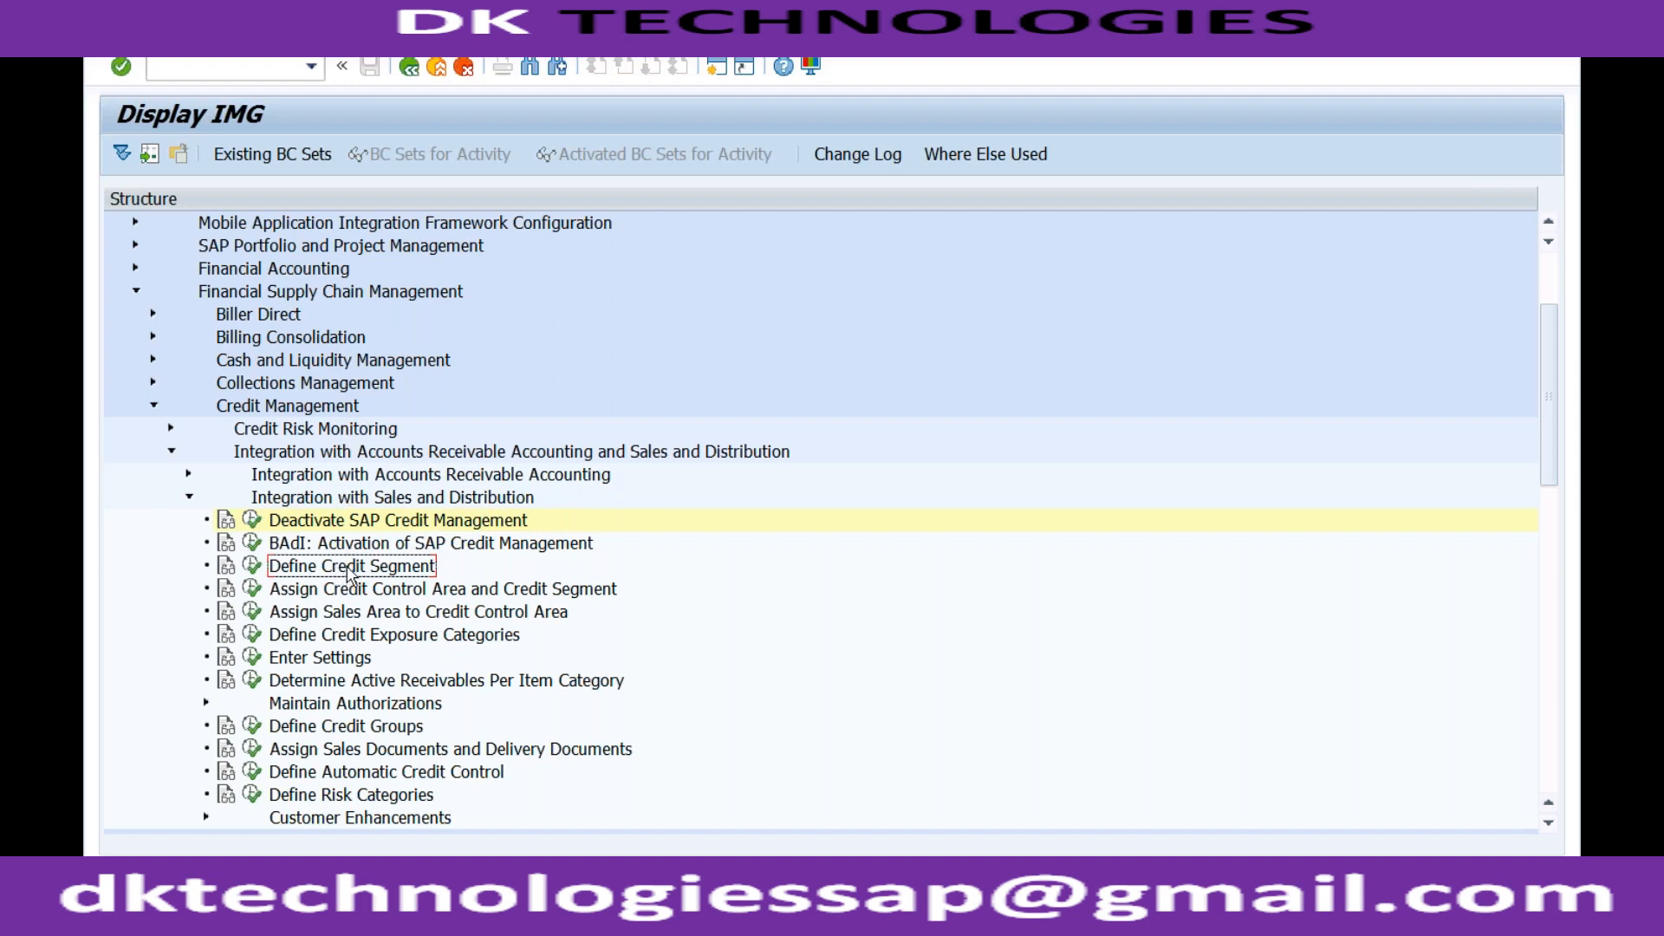
pyautogui.click(253, 568)
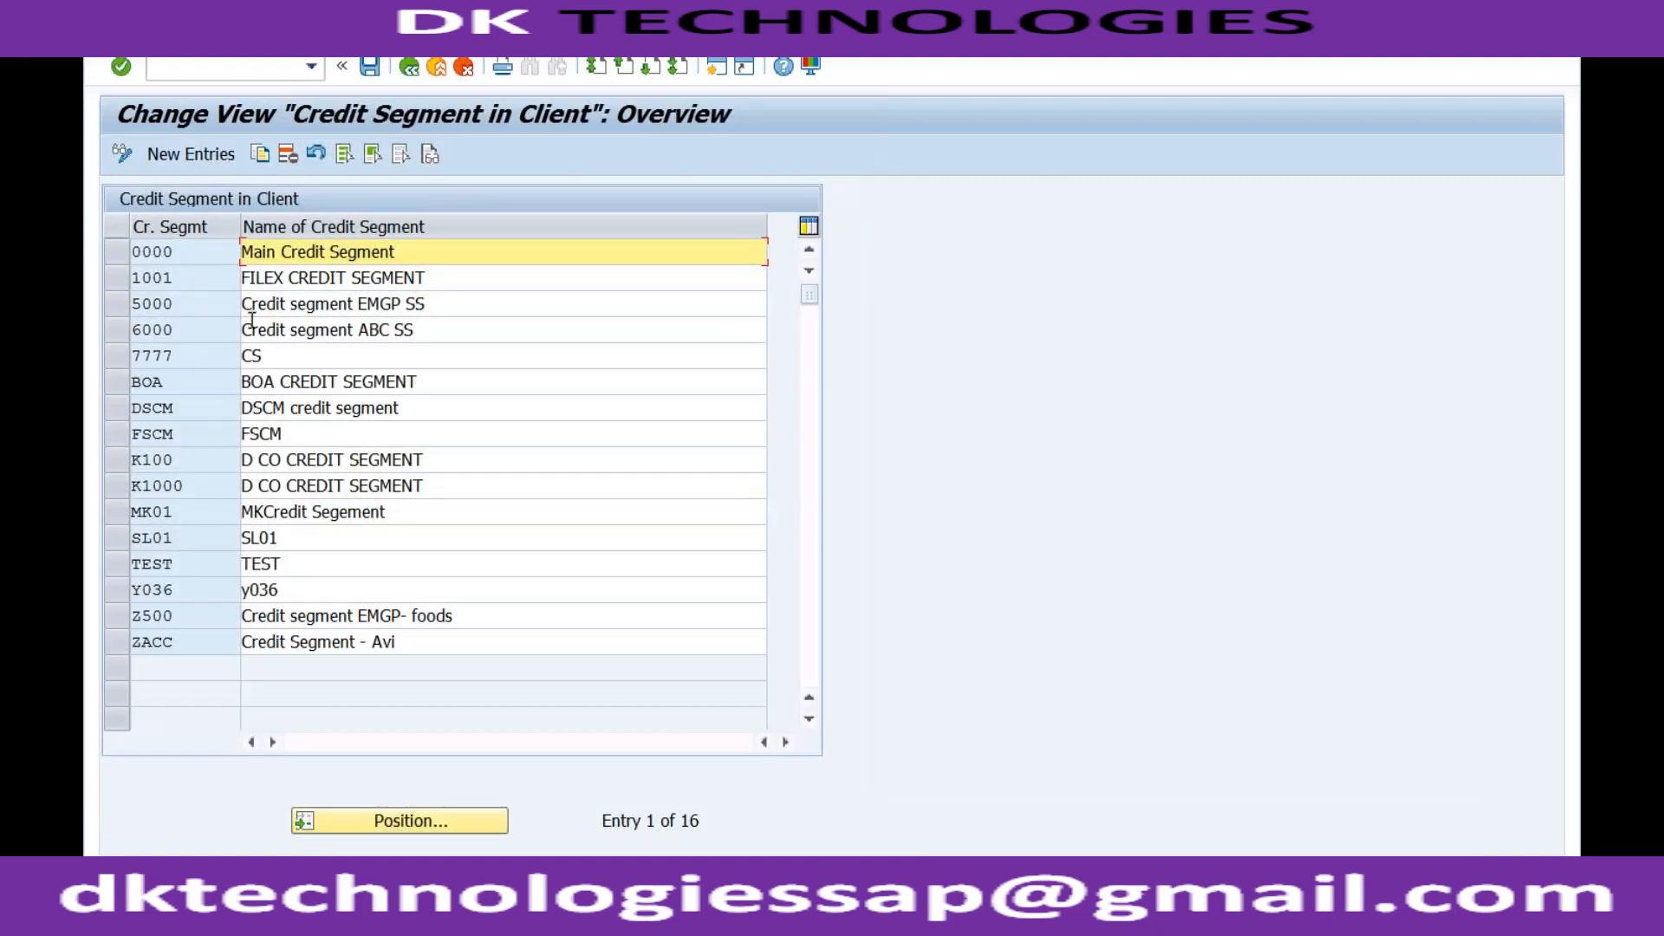
pyautogui.click(215, 160)
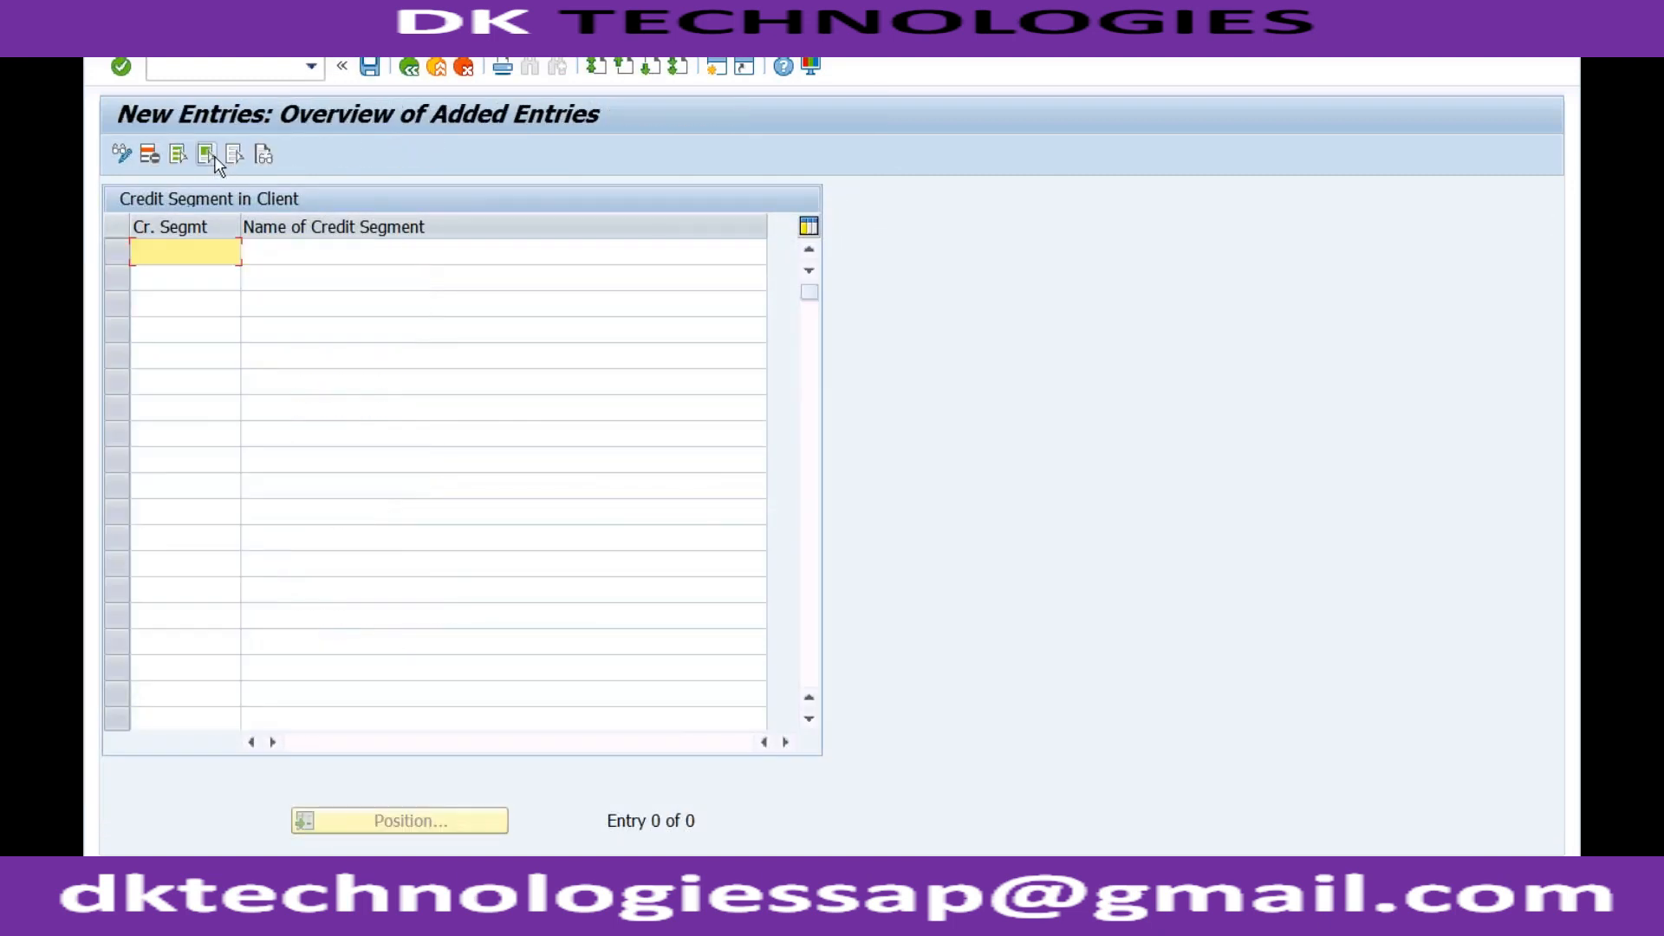
pyautogui.write('RECH')
pyautogui.press('Tab')
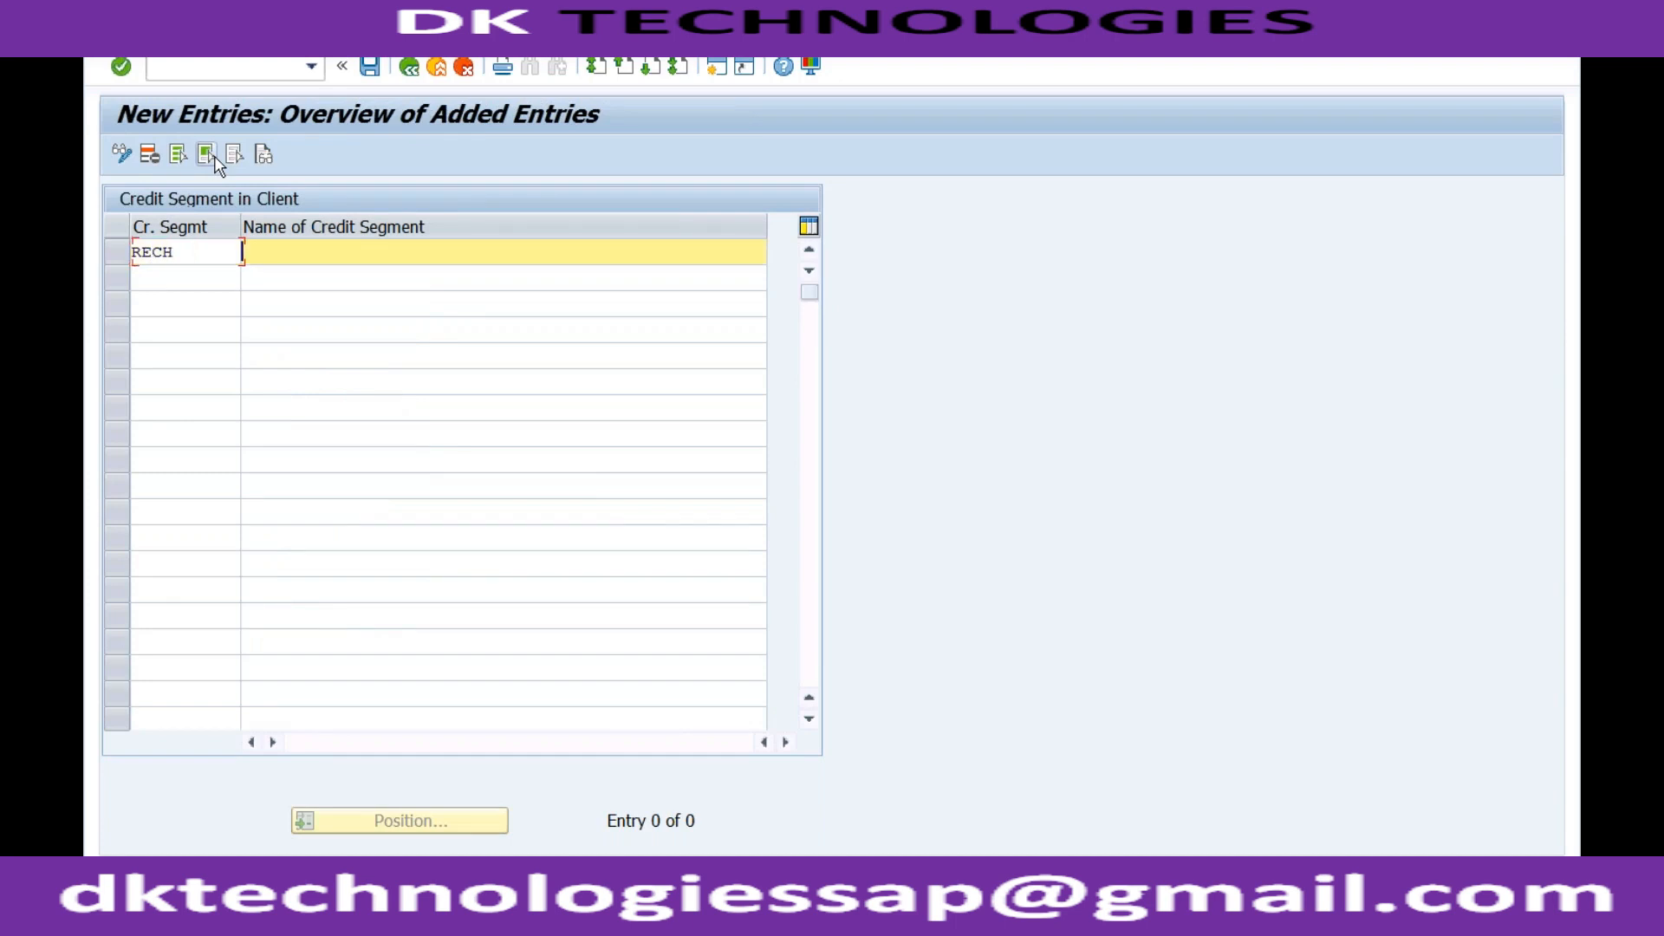
pyautogui.write('Credit Segment for RECH')
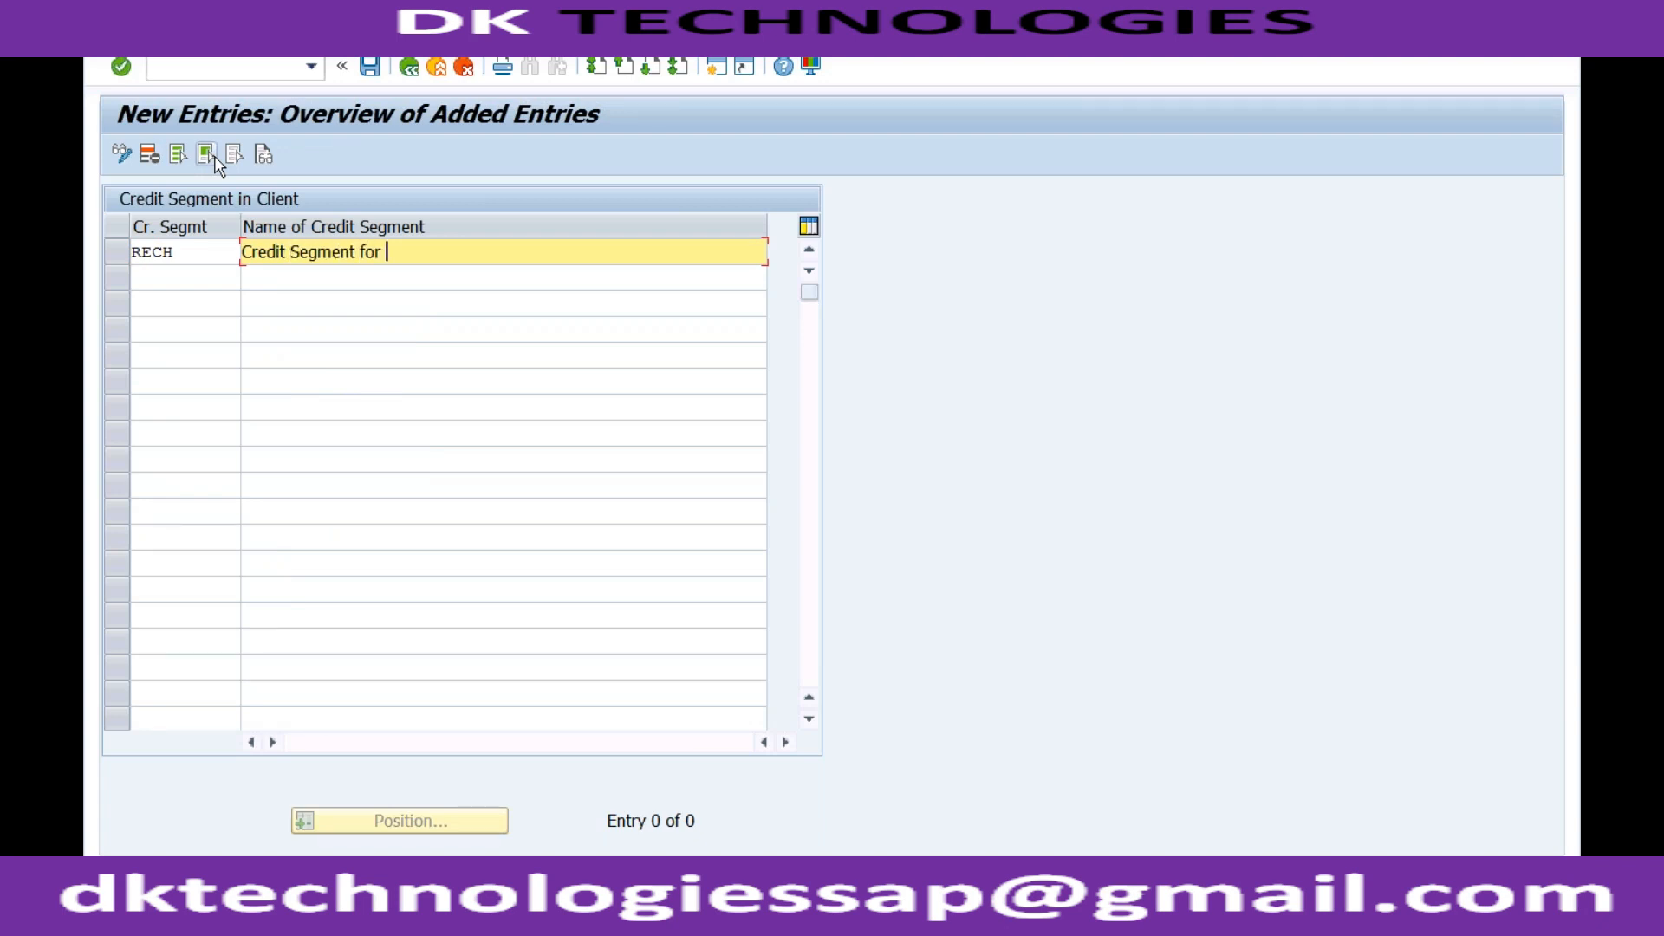
pyautogui.press('Return')
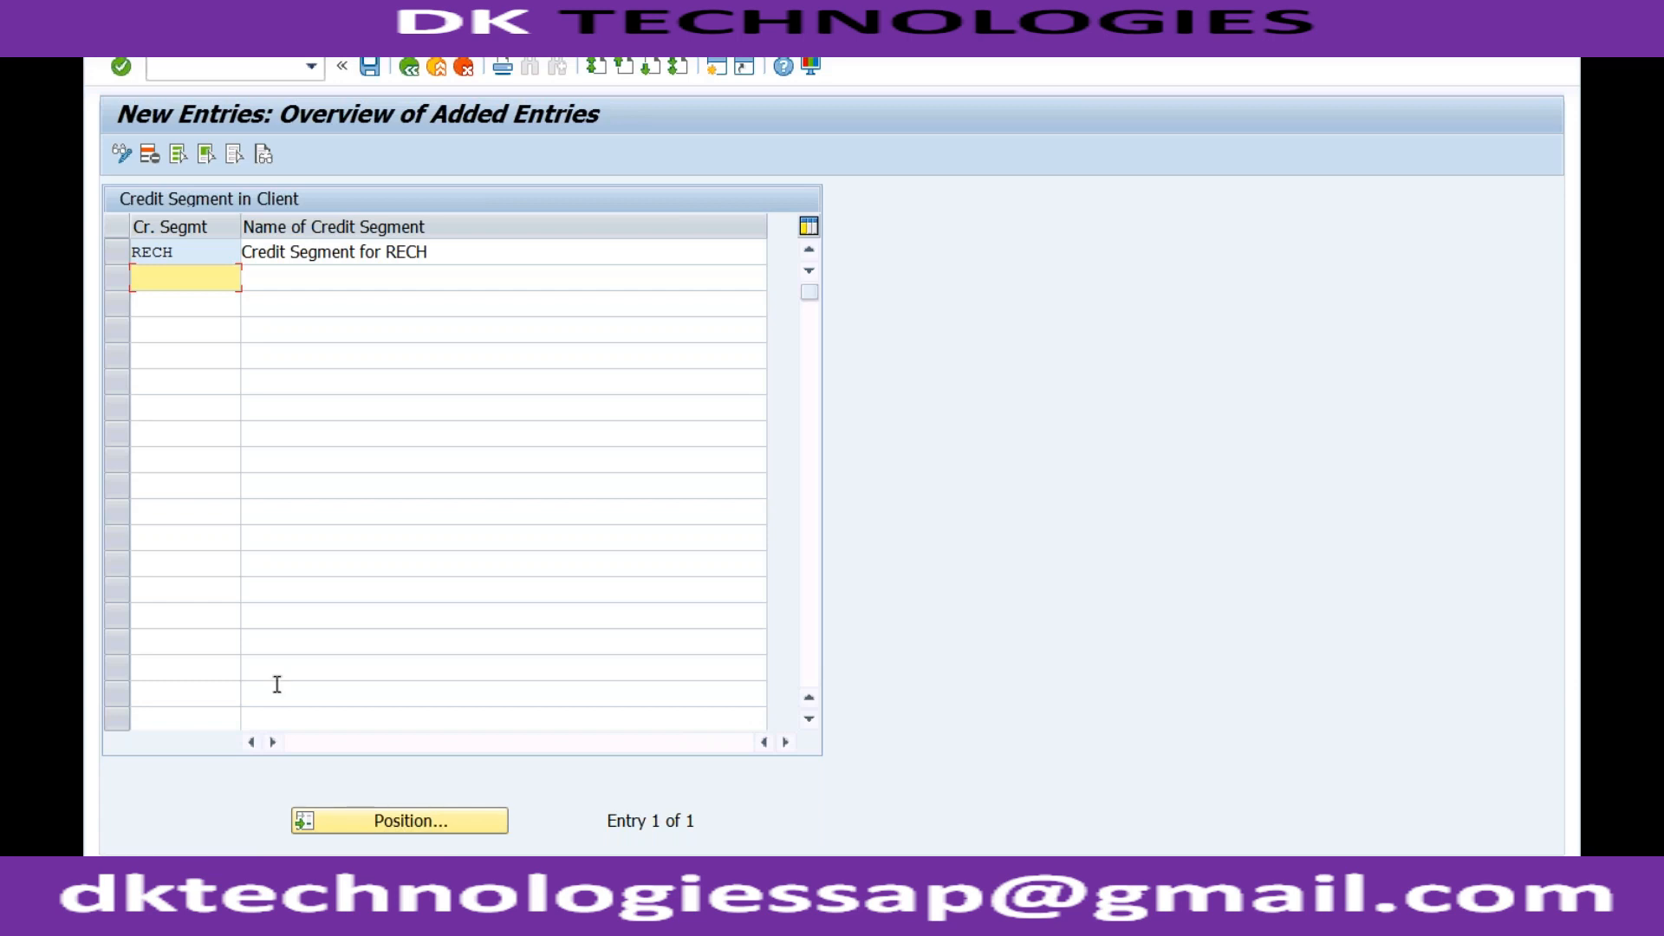
# Save the new RECH credit segment, confirm the customizing request and return to the IMG structure
pyautogui.click(370, 67)
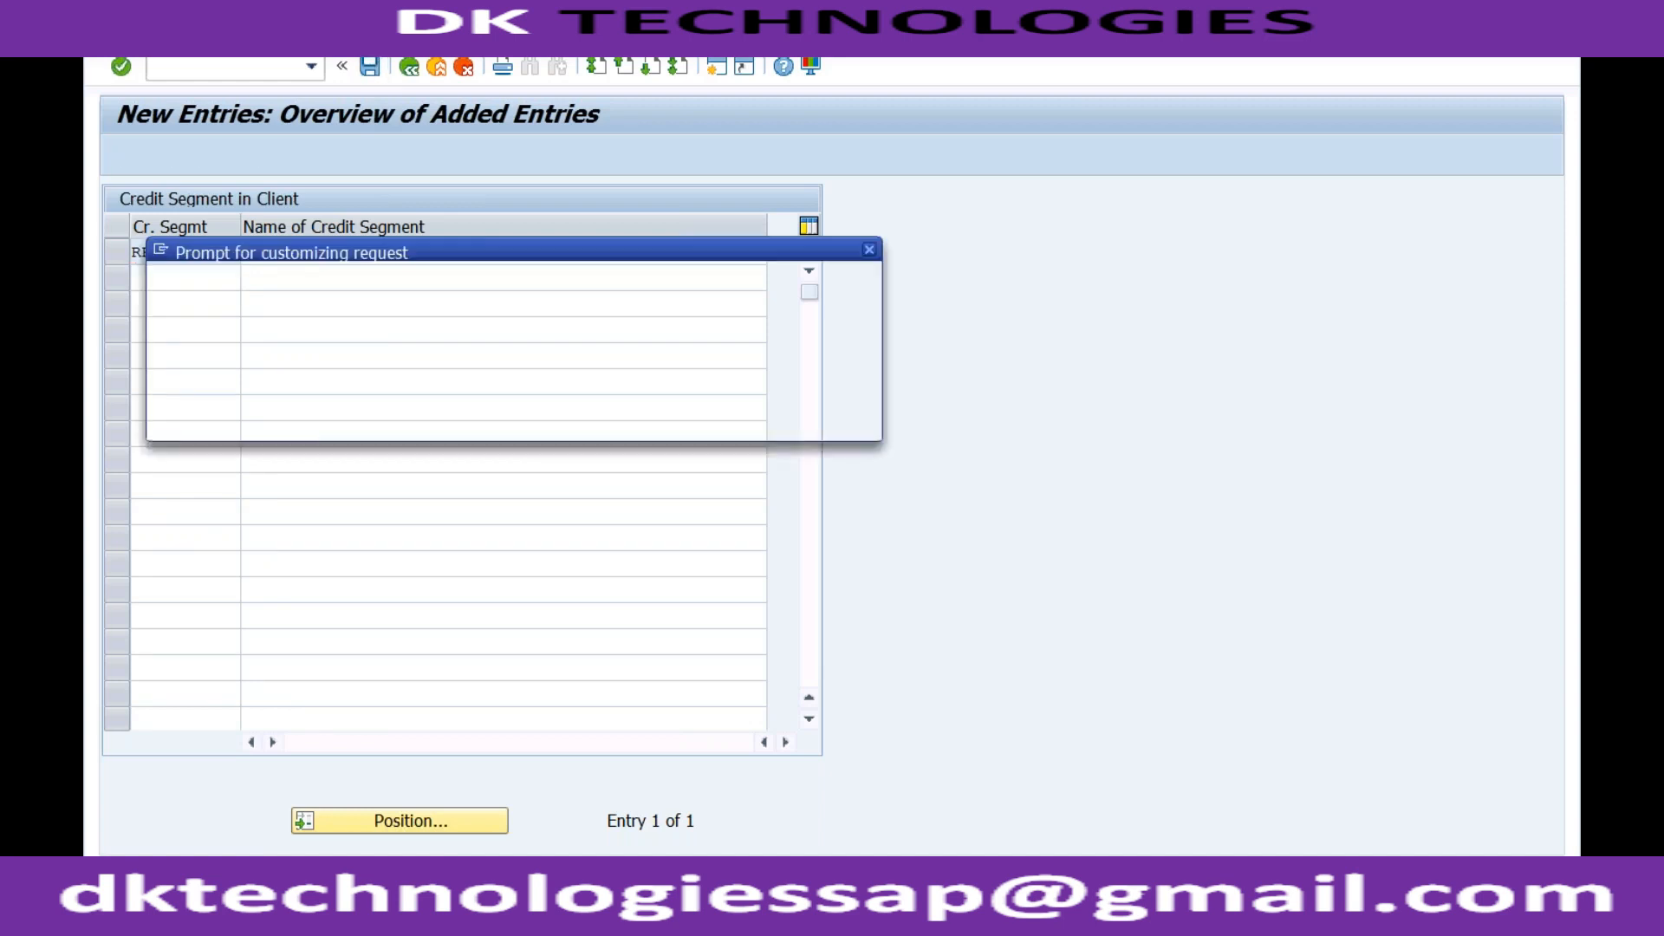
pyautogui.click(568, 420)
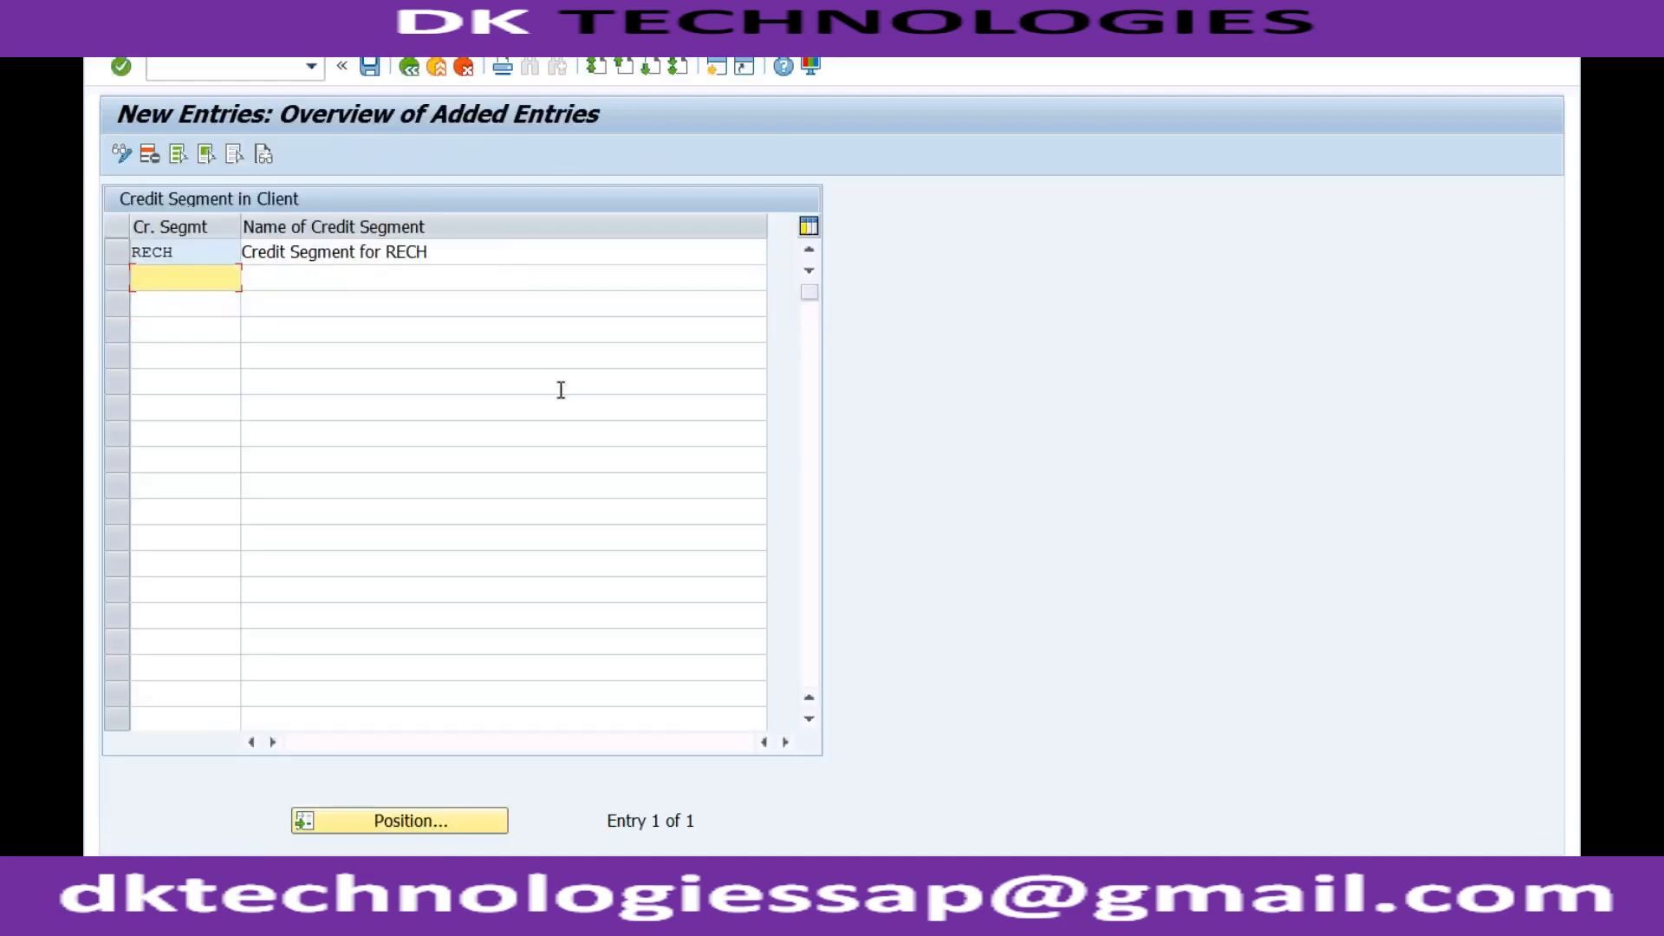
pyautogui.click(411, 69)
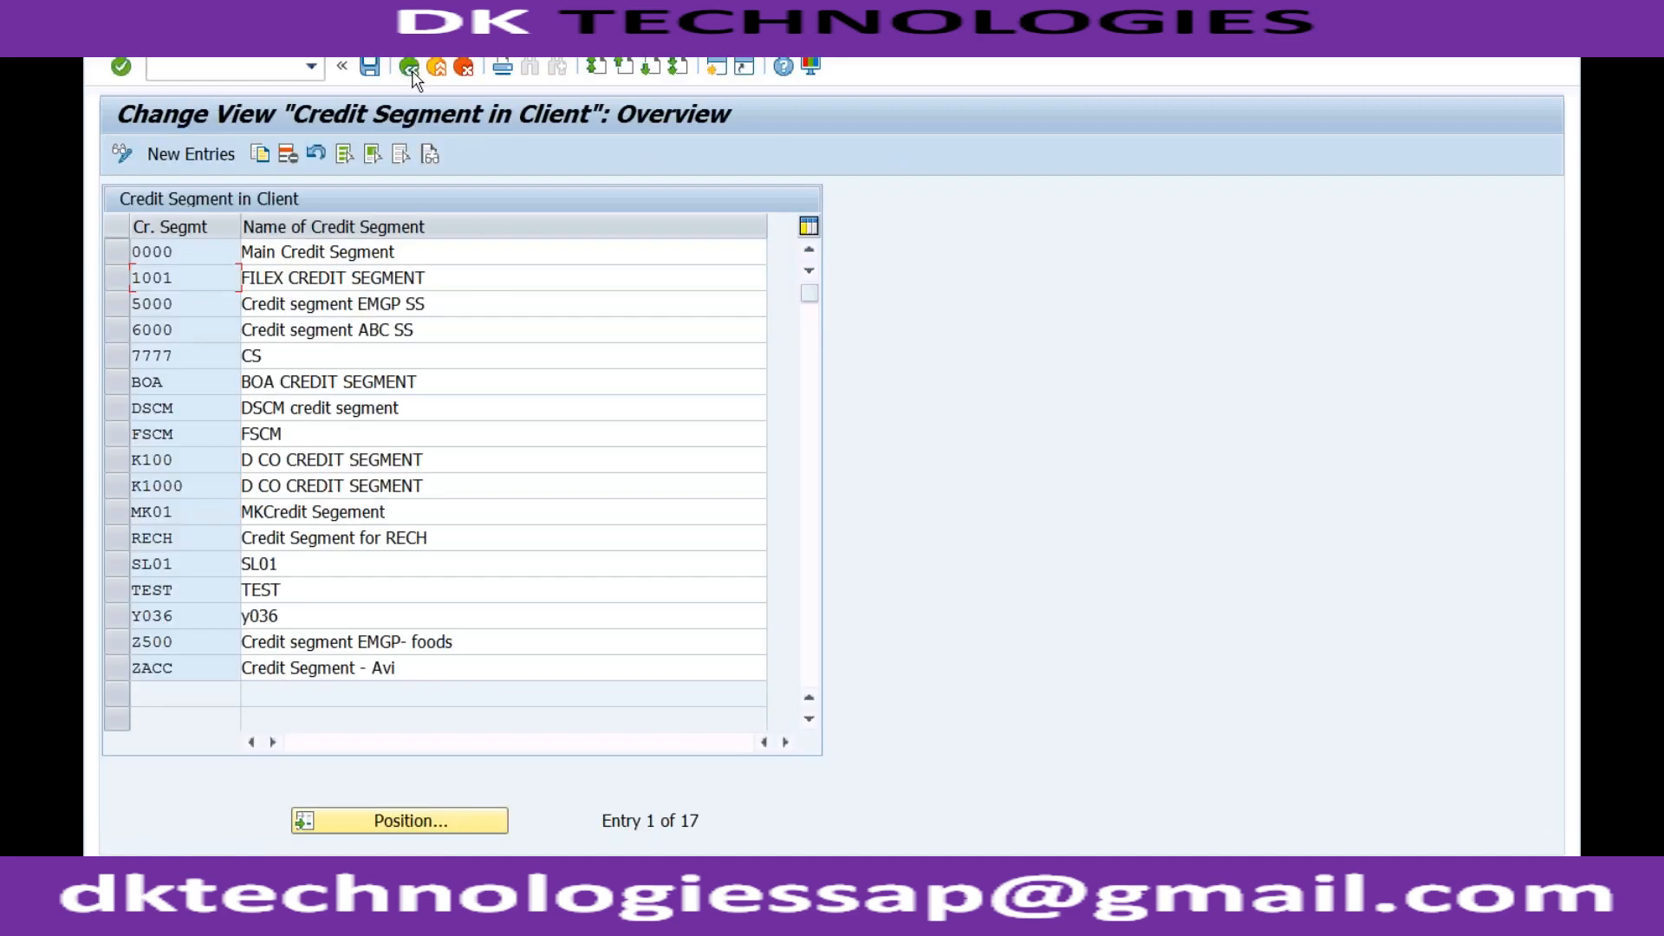
pyautogui.click(411, 70)
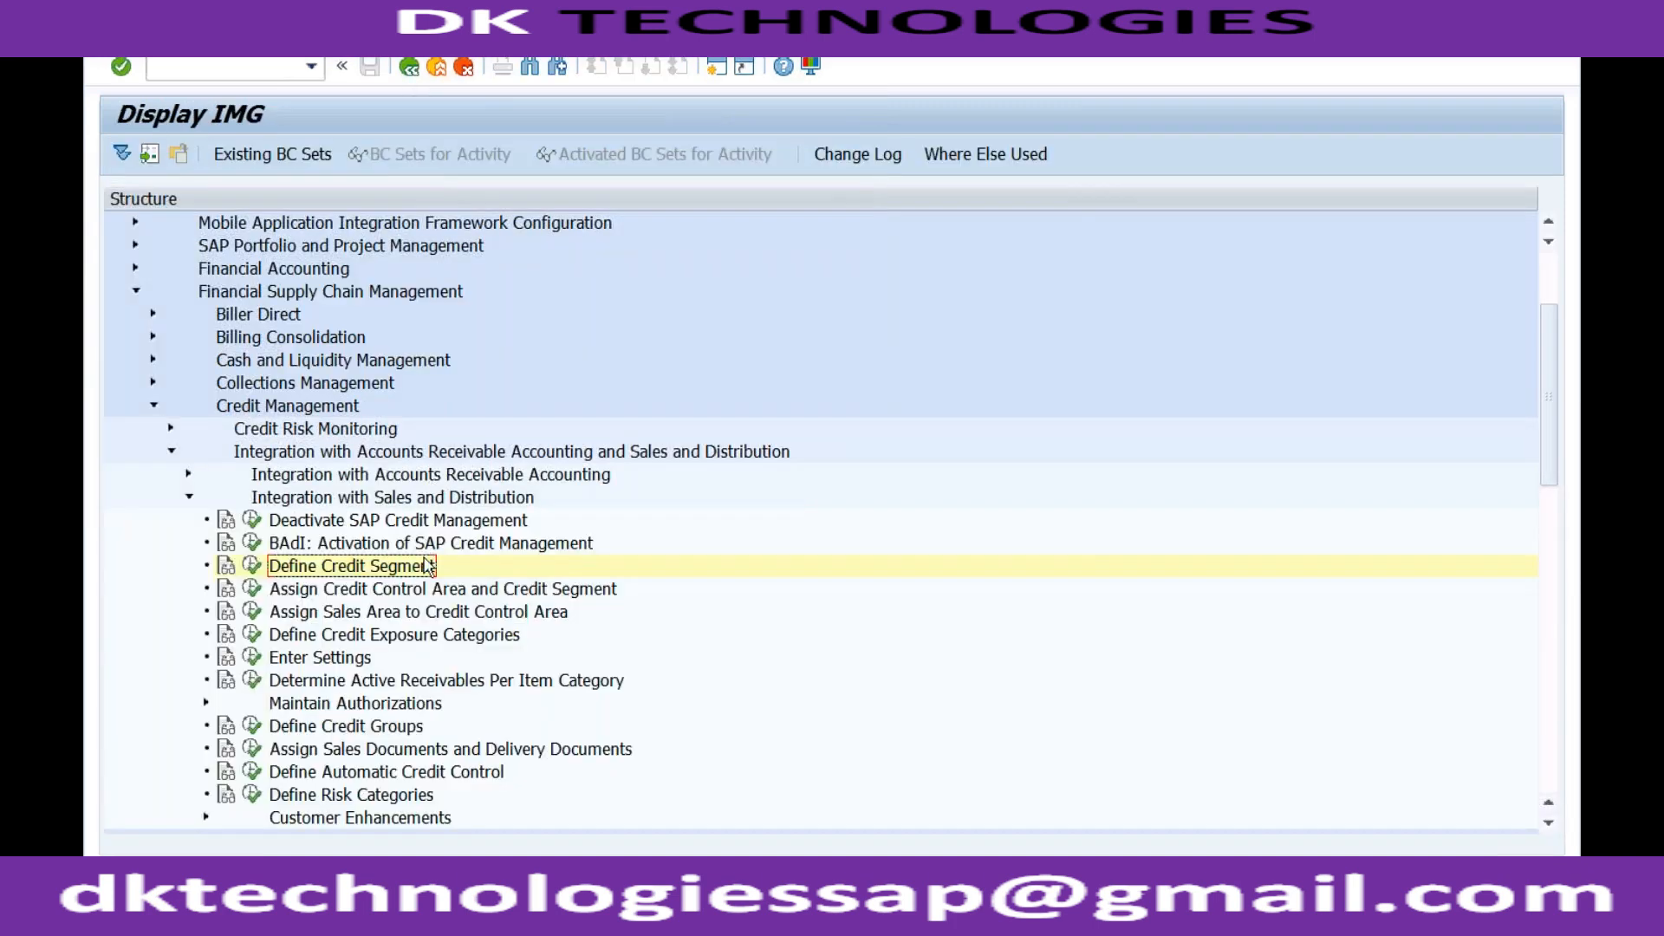
# Select the Assign Credit Control Area and Credit Segment activity, then switch to the credit segment diagram in Word
pyautogui.click(422, 591)
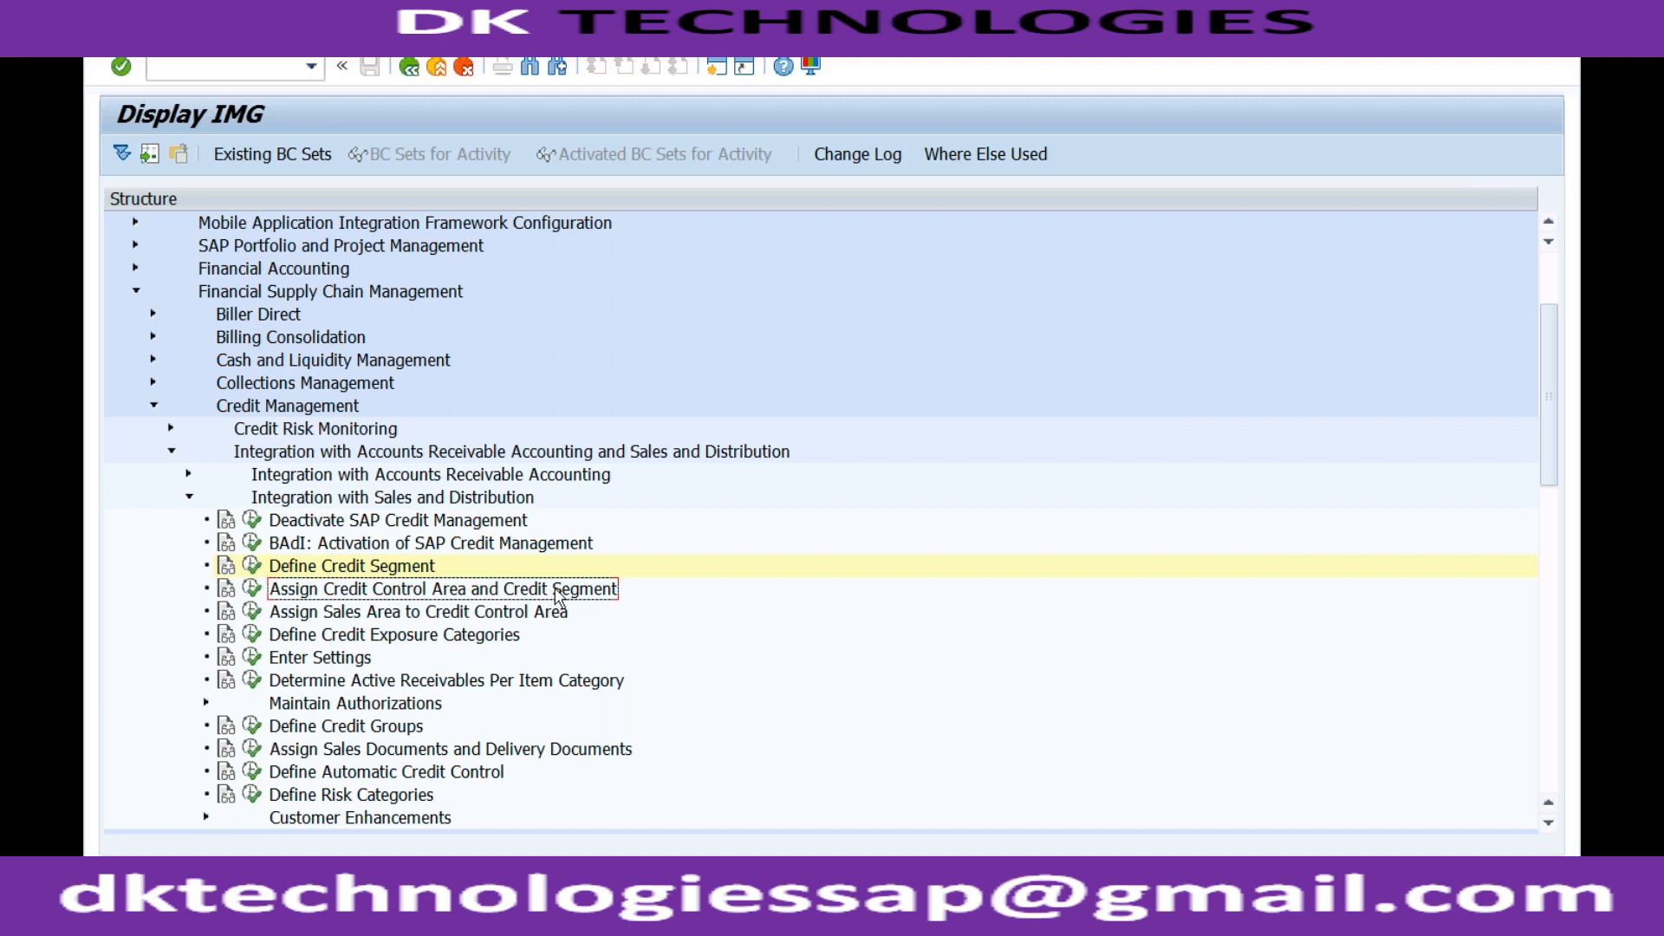
pyautogui.hotkey('alt', 'Tab')
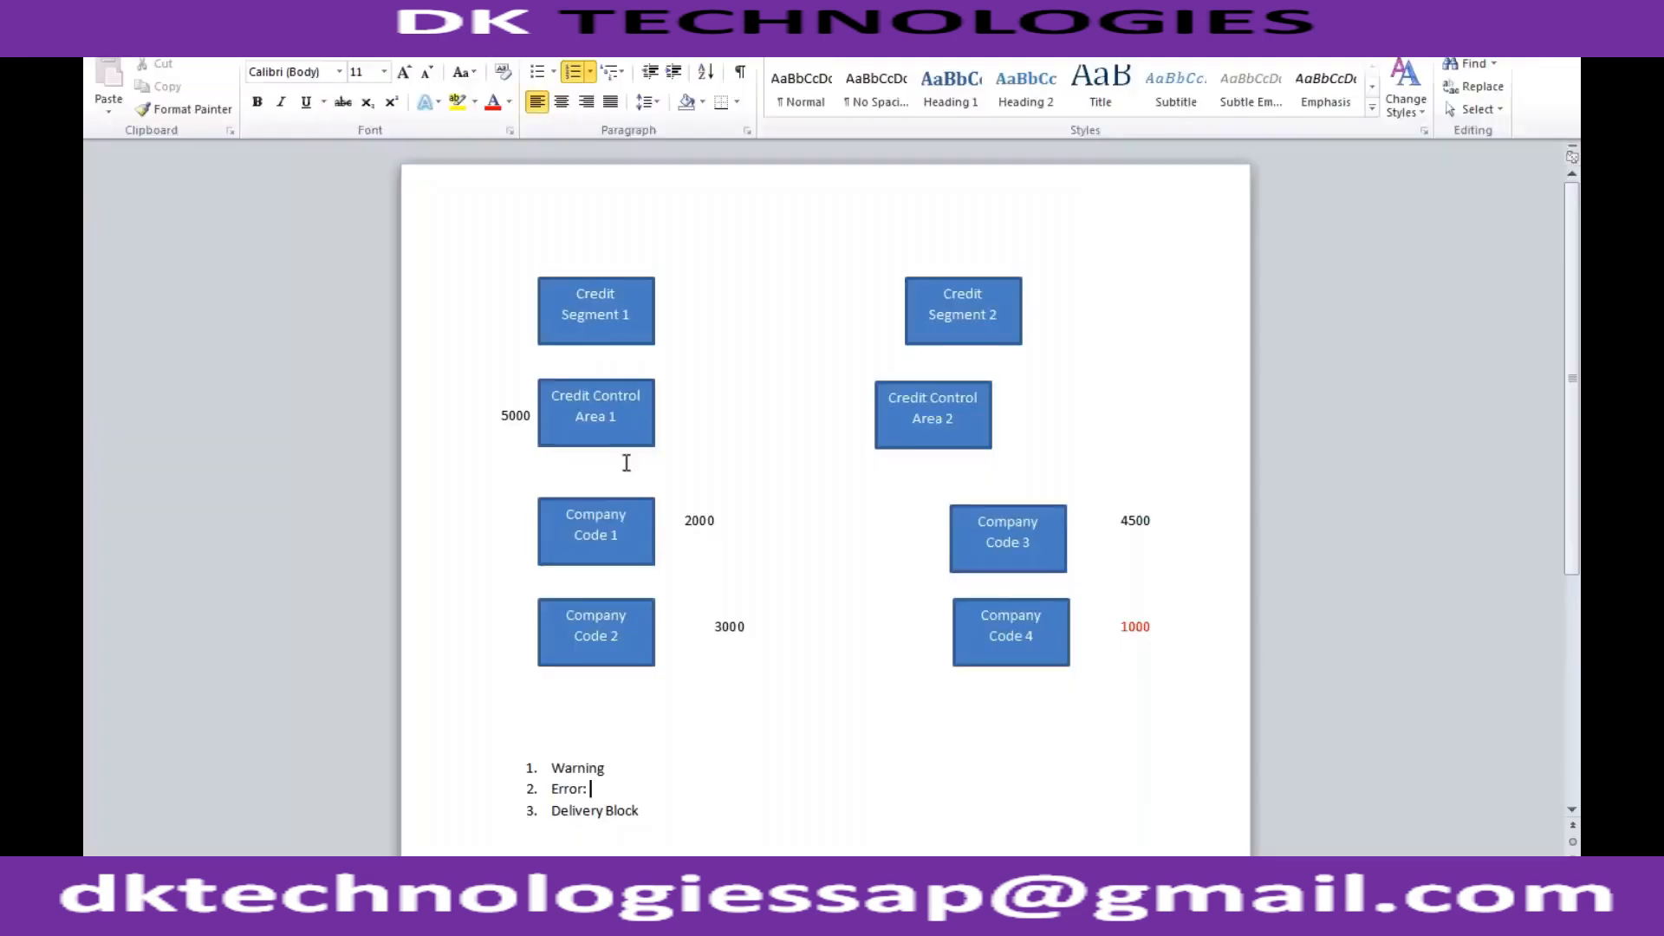
# Examine the link between Credit Segment 1, Credit Control Area 1 and Company Code 1 in the diagram, then return to SAP
pyautogui.click(633, 319)
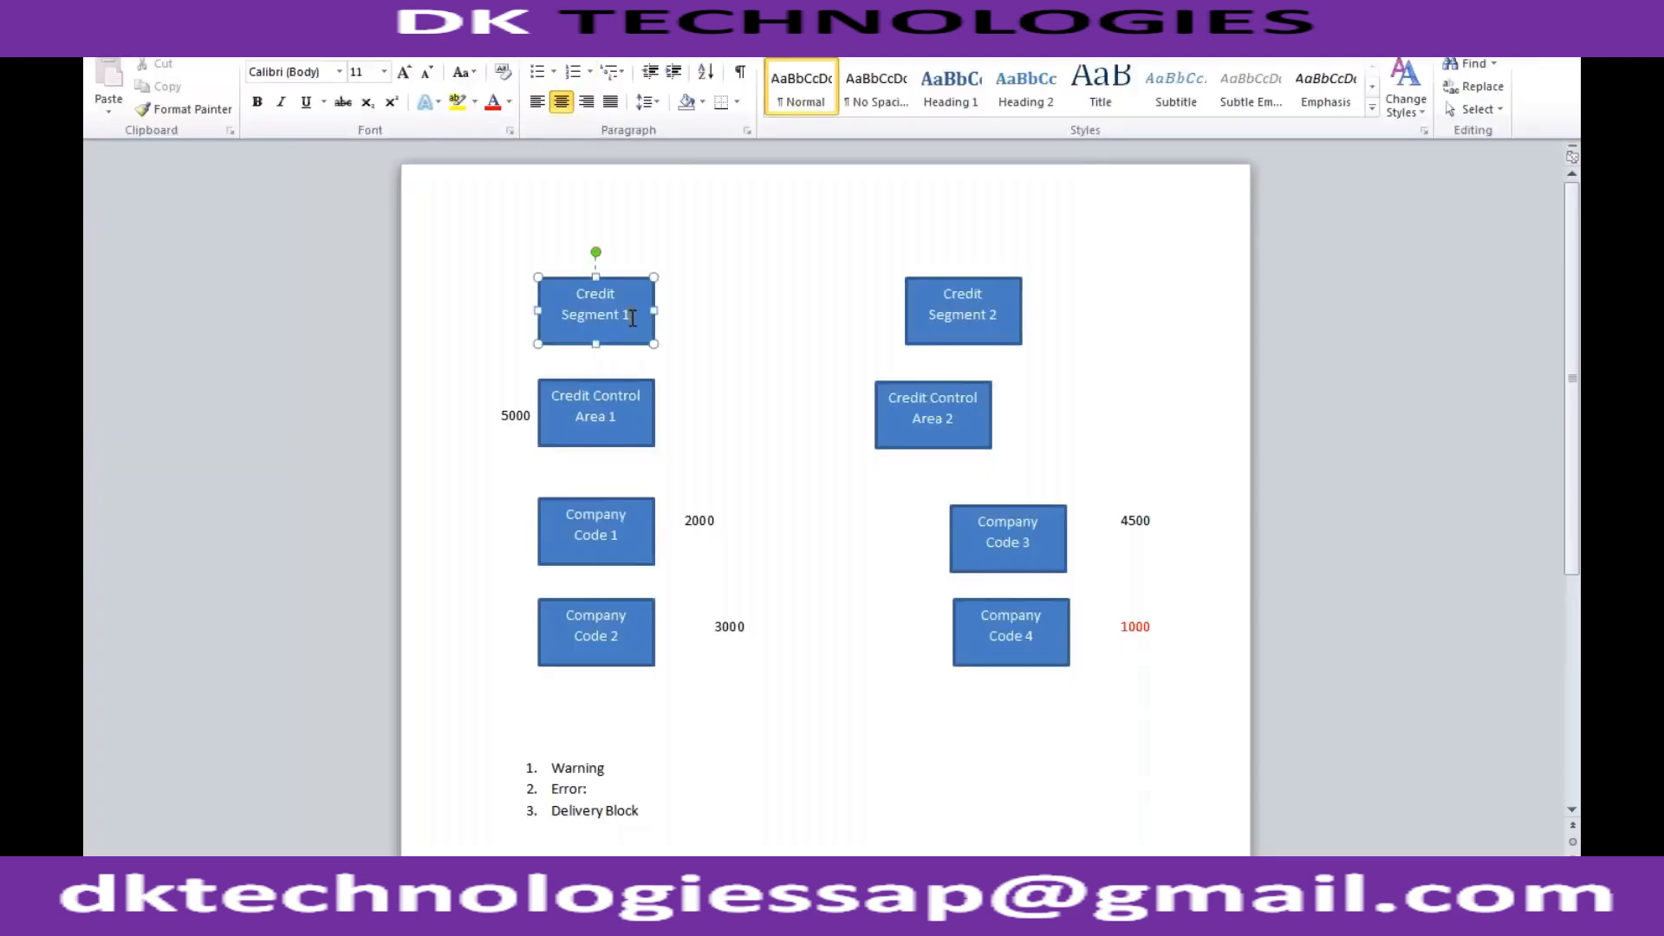
pyautogui.click(627, 418)
pyautogui.click(636, 315)
pyautogui.click(626, 418)
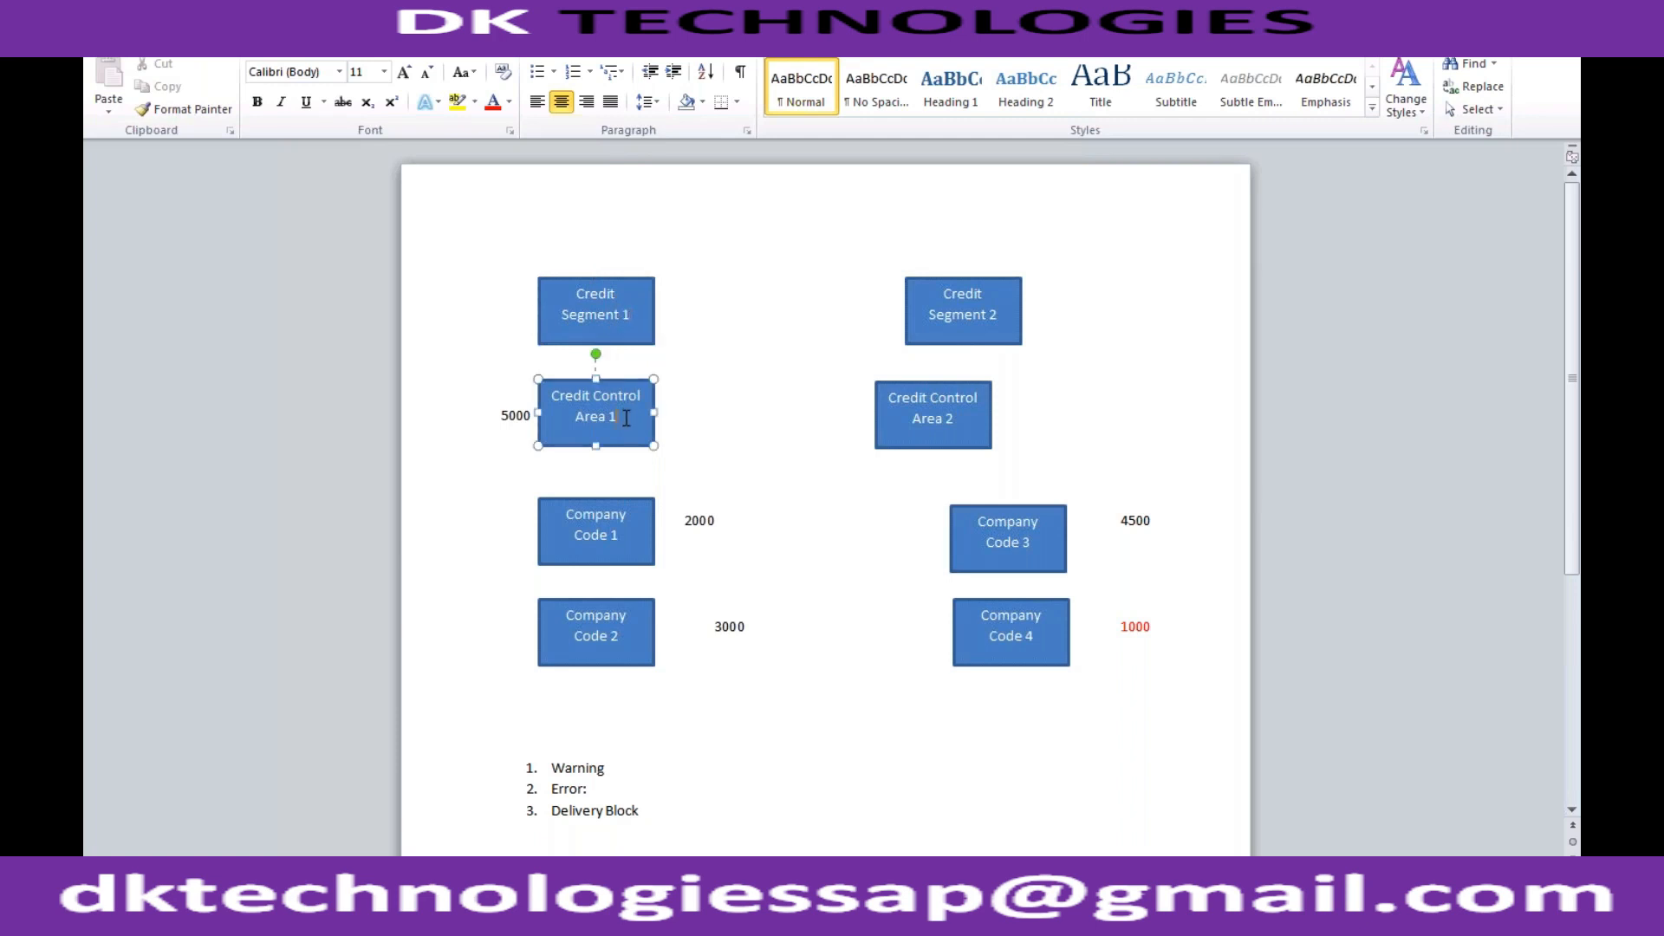
pyautogui.click(626, 534)
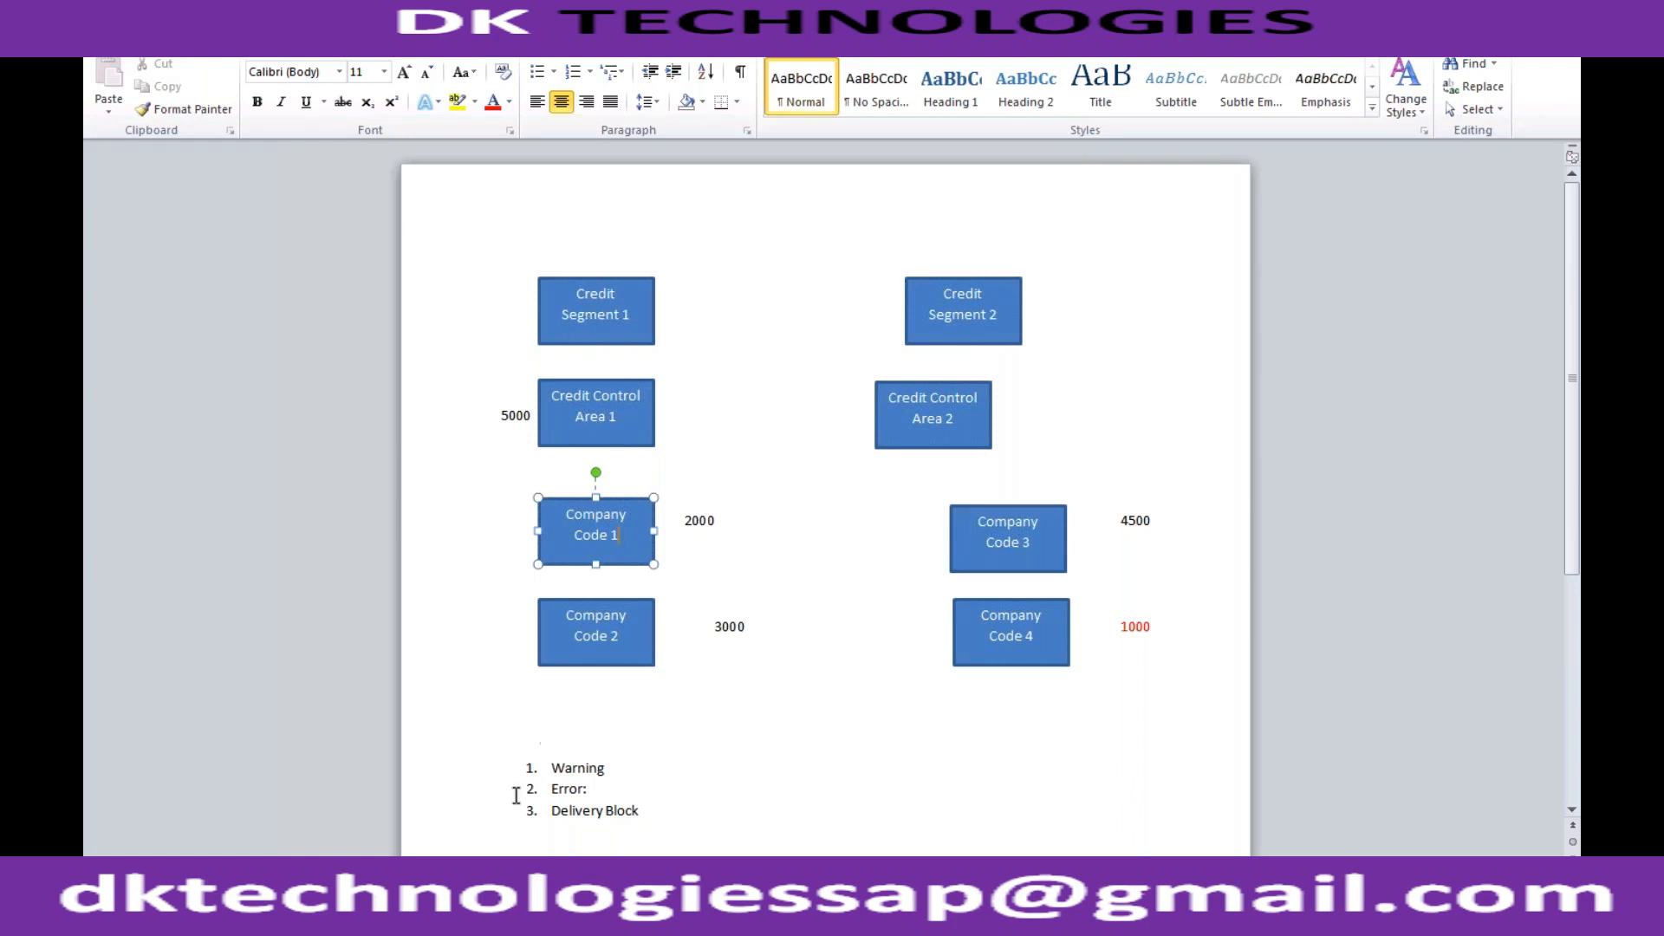
pyautogui.moveTo(385, 910)
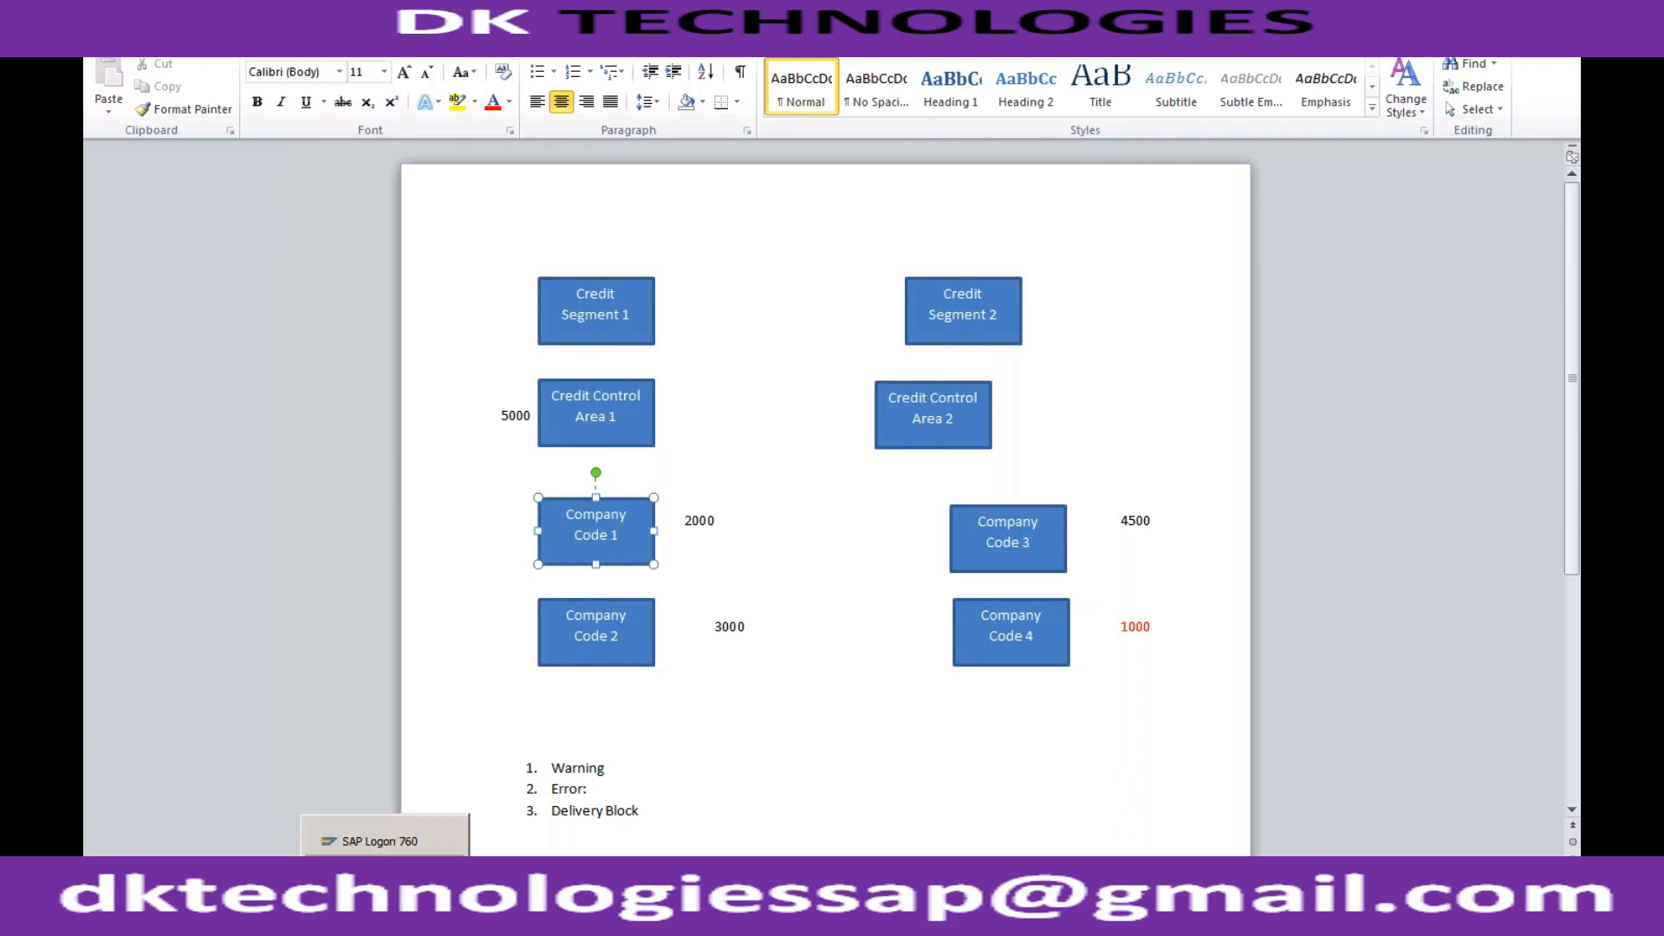
pyautogui.click(382, 869)
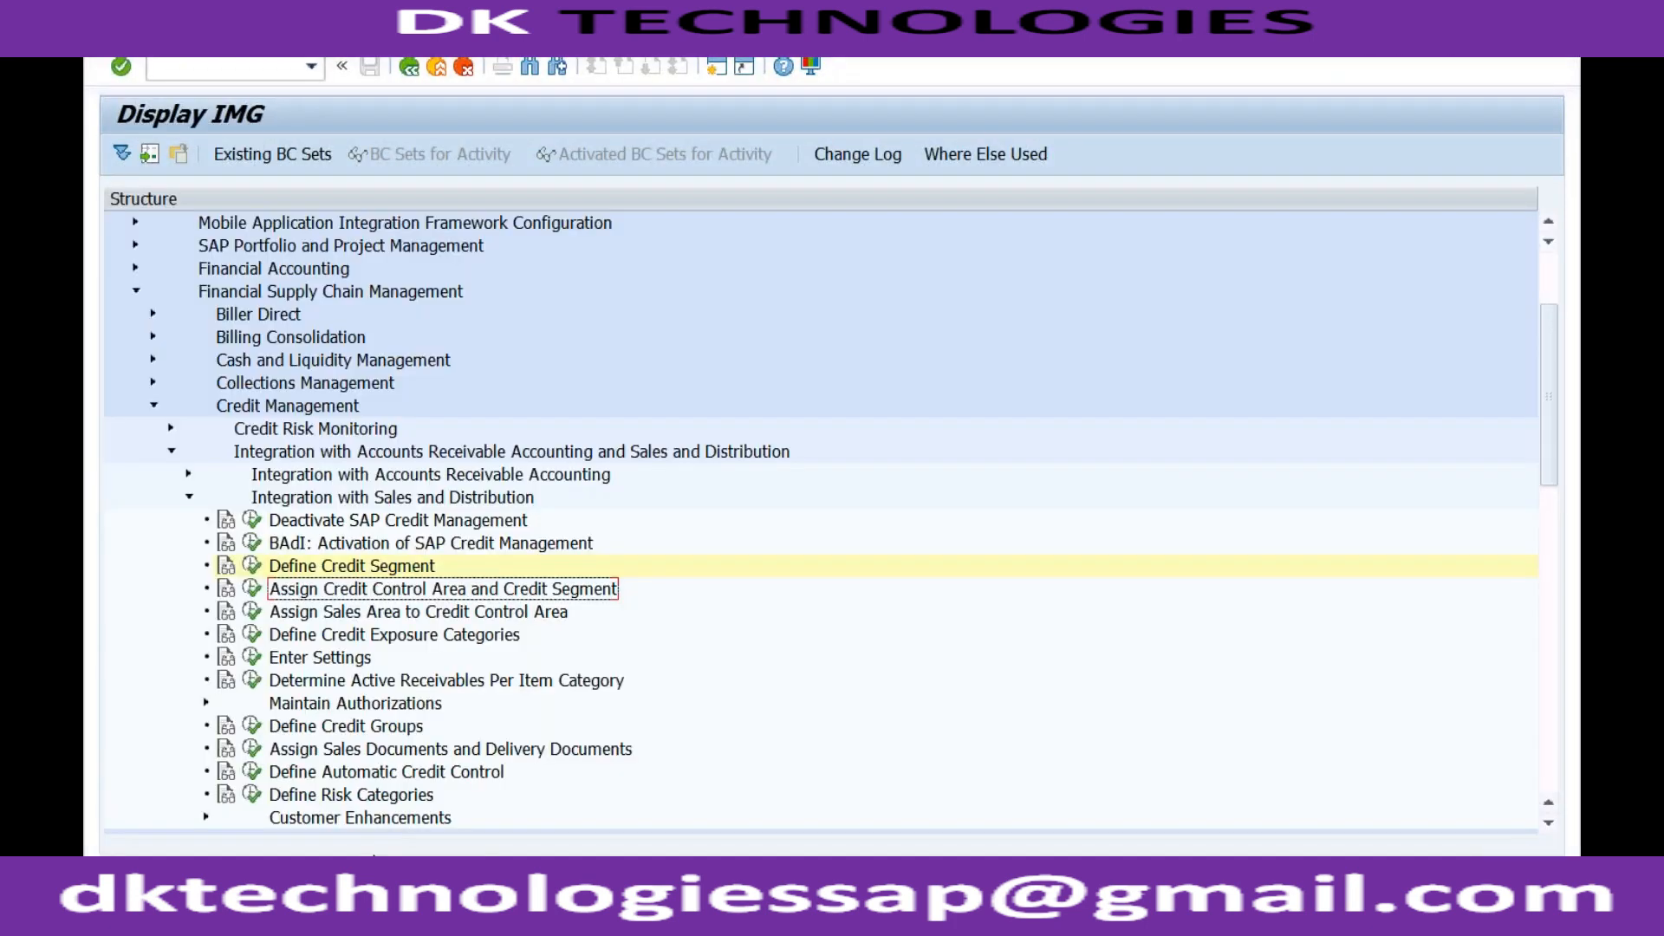
# Open Assign Credit Control Area and Credit Segment, locate credit control area RECH and assign it credit segment RECH
pyautogui.click(252, 590)
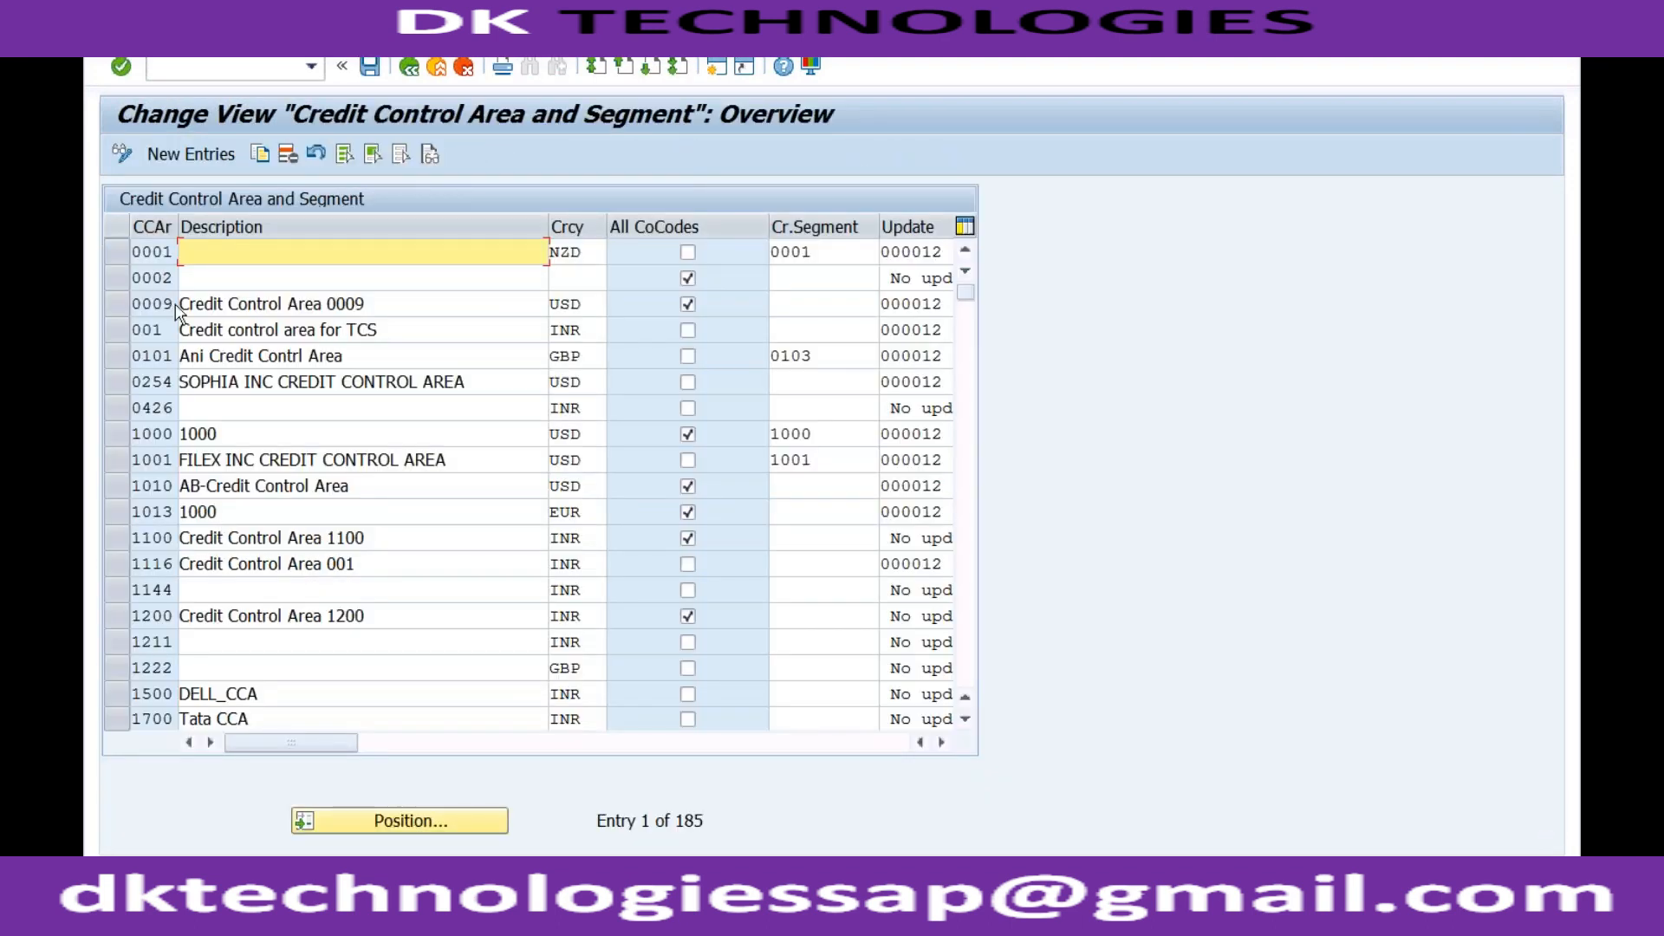
pyautogui.click(396, 821)
pyautogui.write('rech')
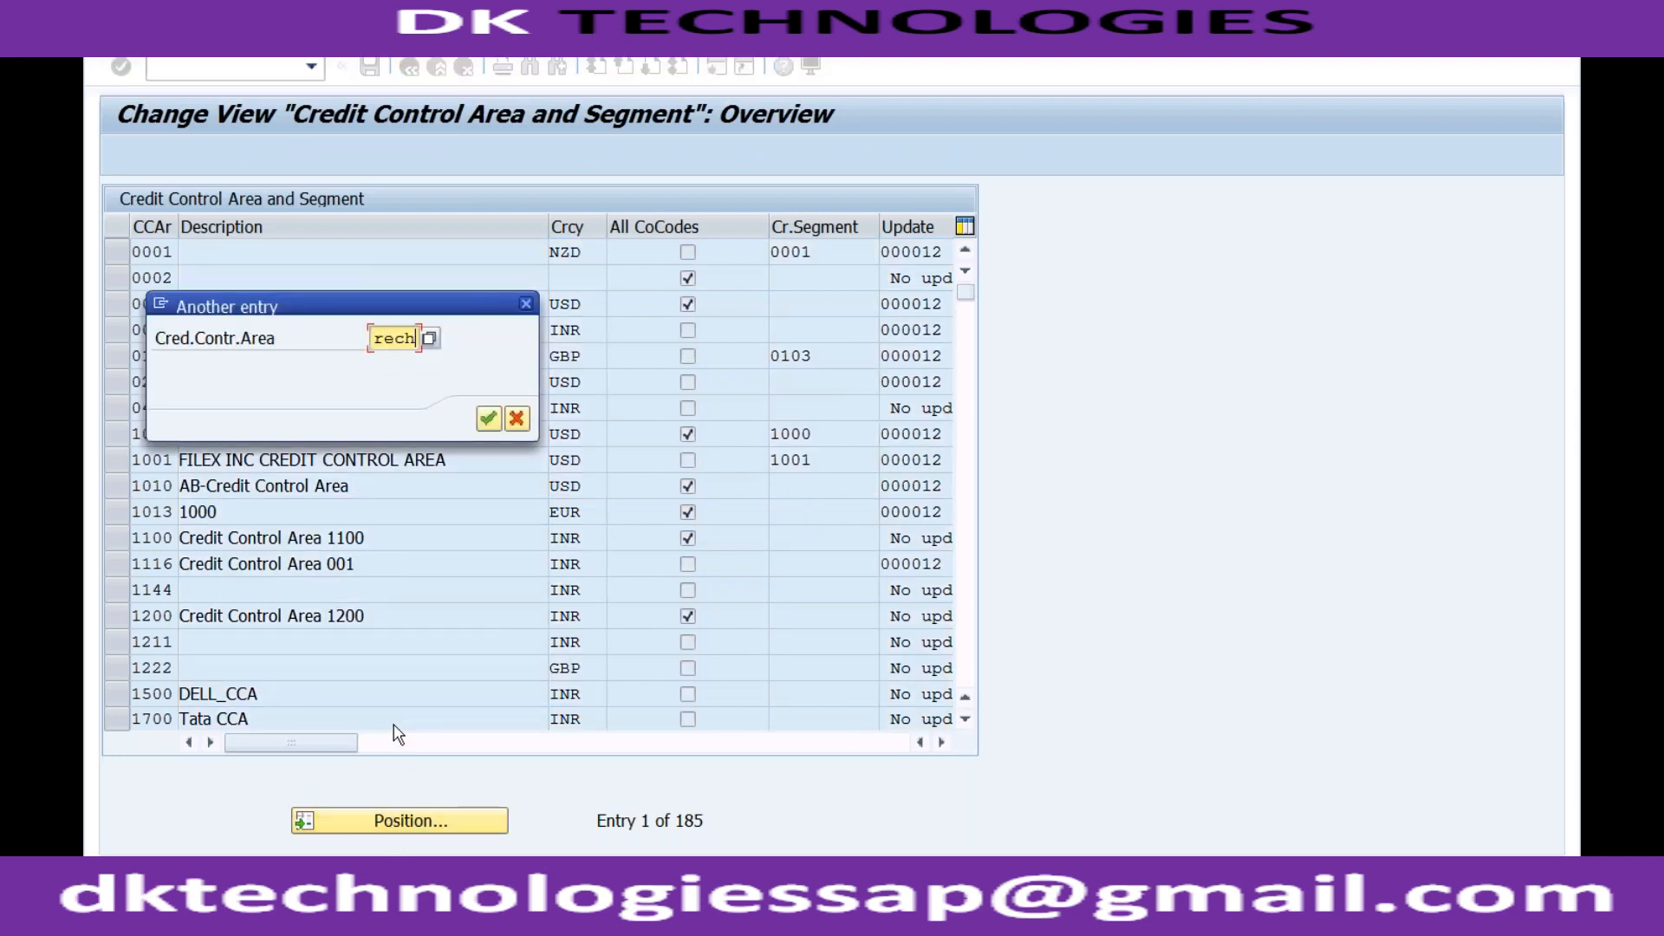
pyautogui.press('Return')
pyautogui.click(802, 253)
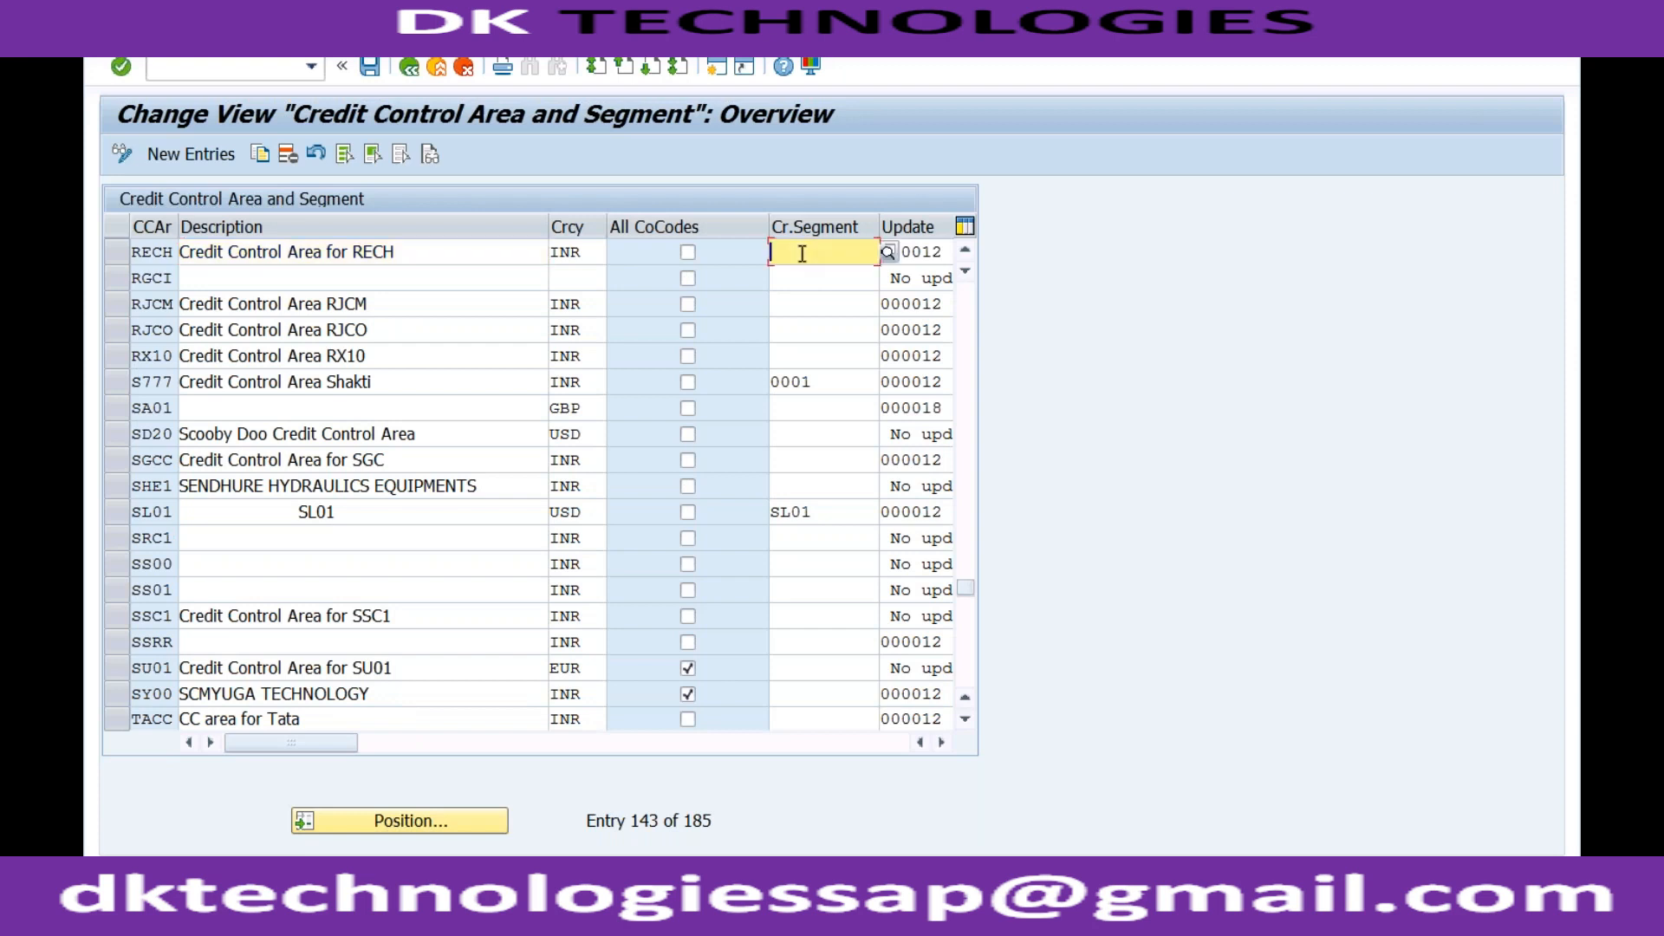
pyautogui.write('rech')
pyautogui.press('Return')
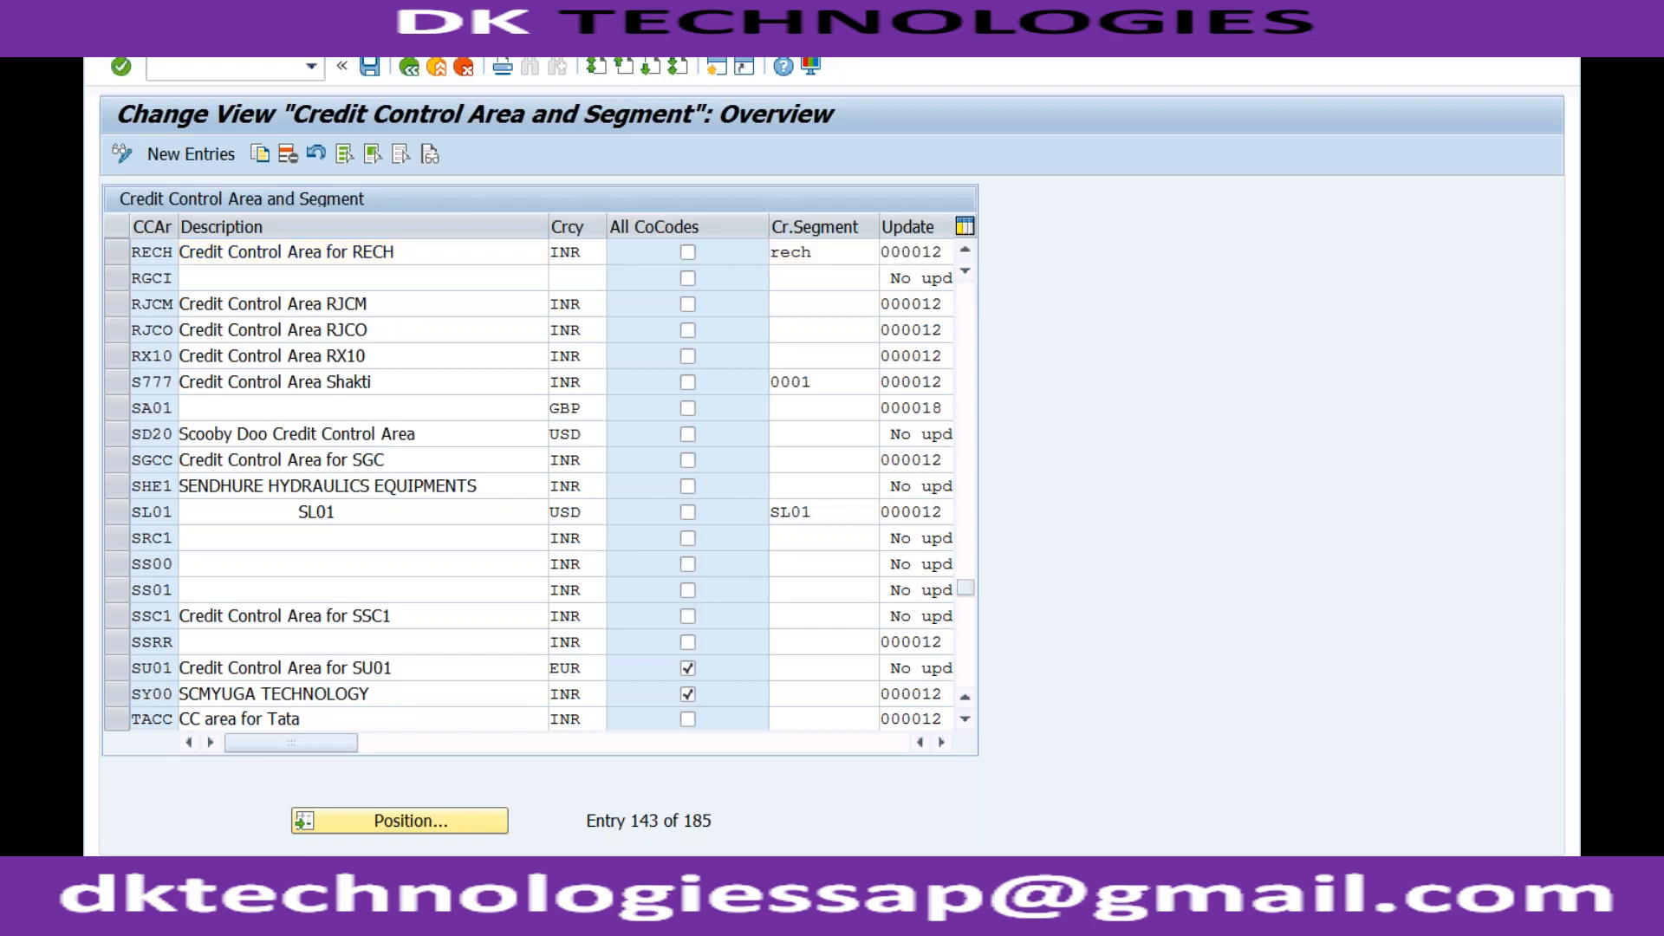
# Check the RECH row's description, currency and credit segment, and view the available update options without changing them
pyautogui.click(478, 250)
pyautogui.click(598, 252)
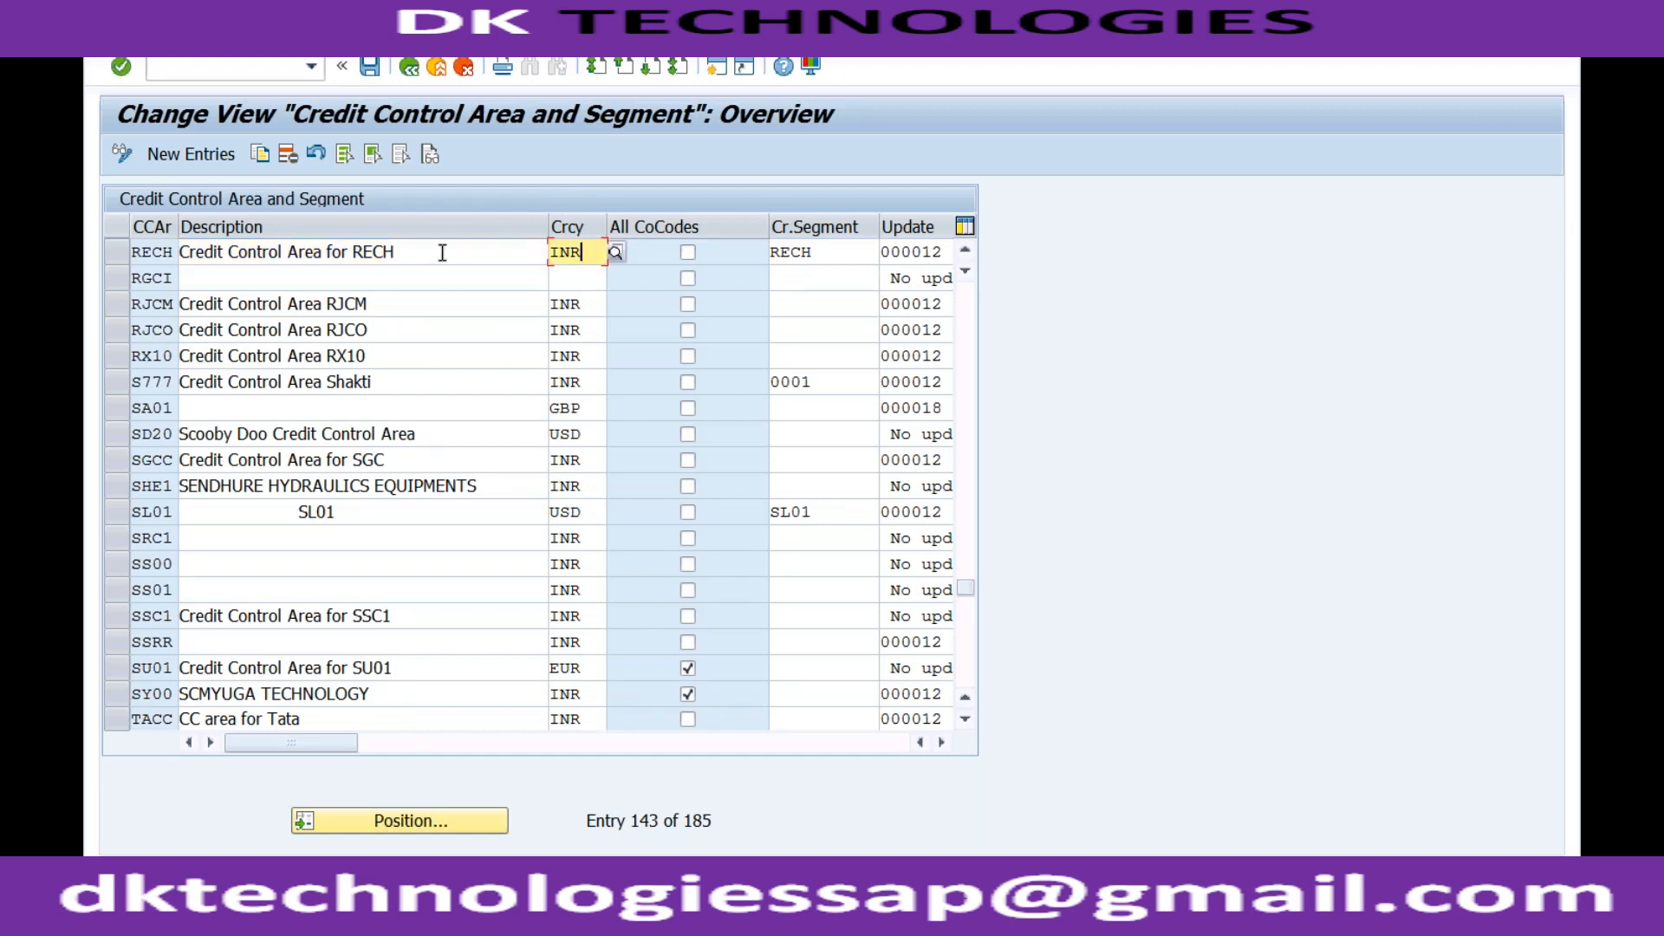
pyautogui.click(152, 253)
pyautogui.click(945, 251)
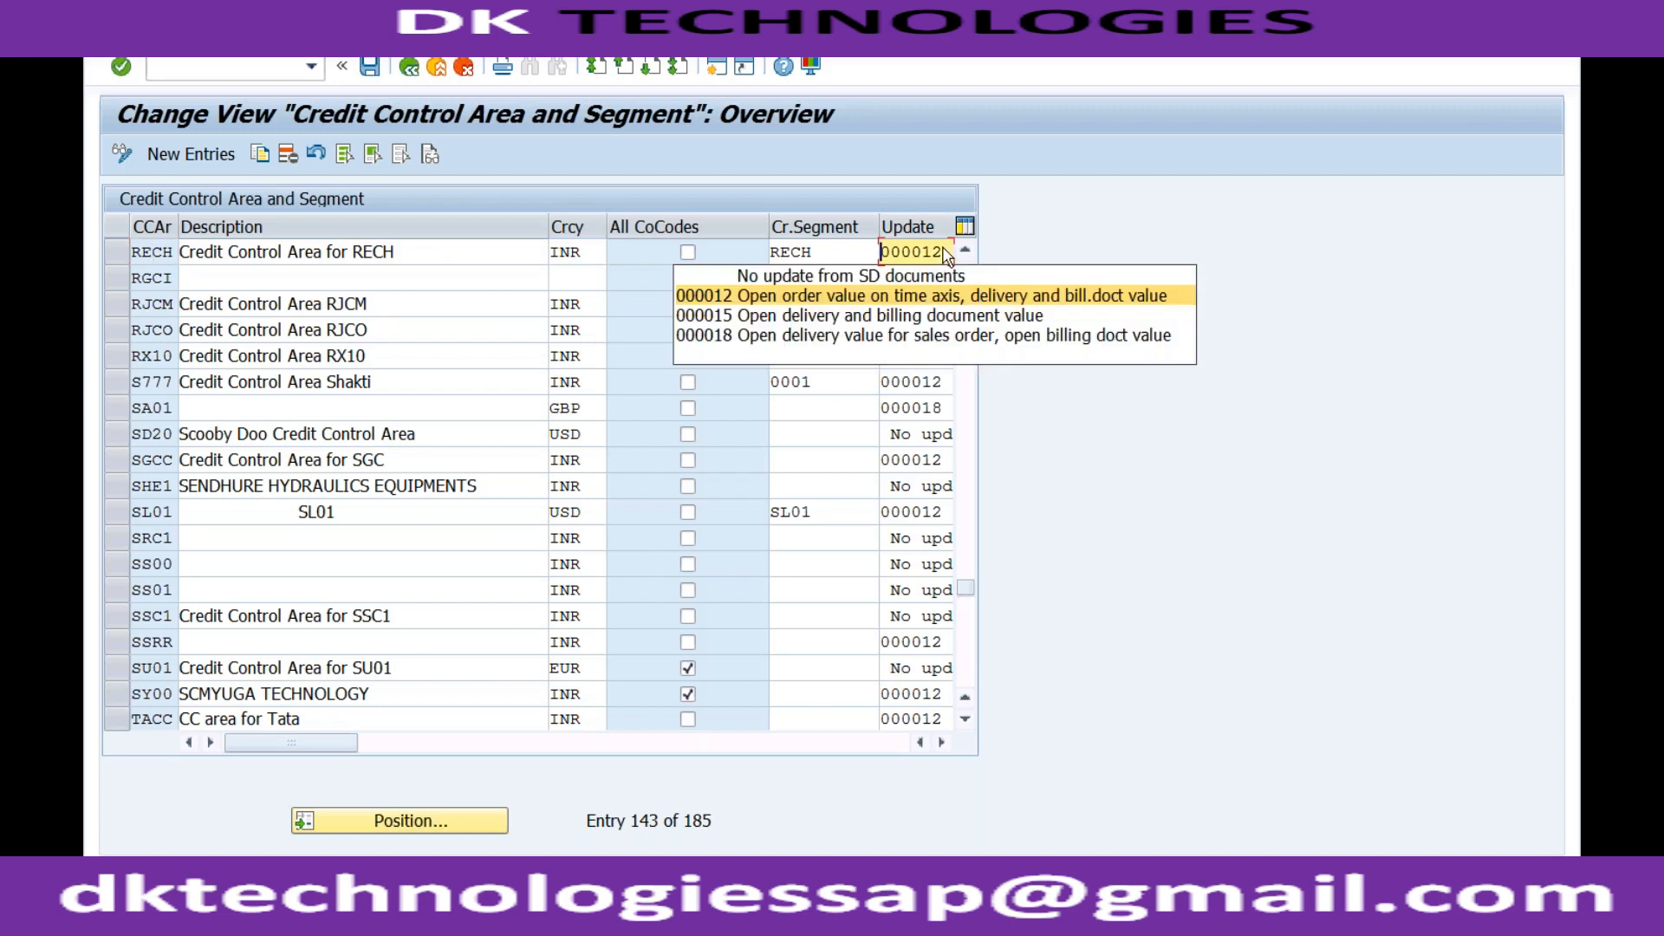
pyautogui.click(946, 254)
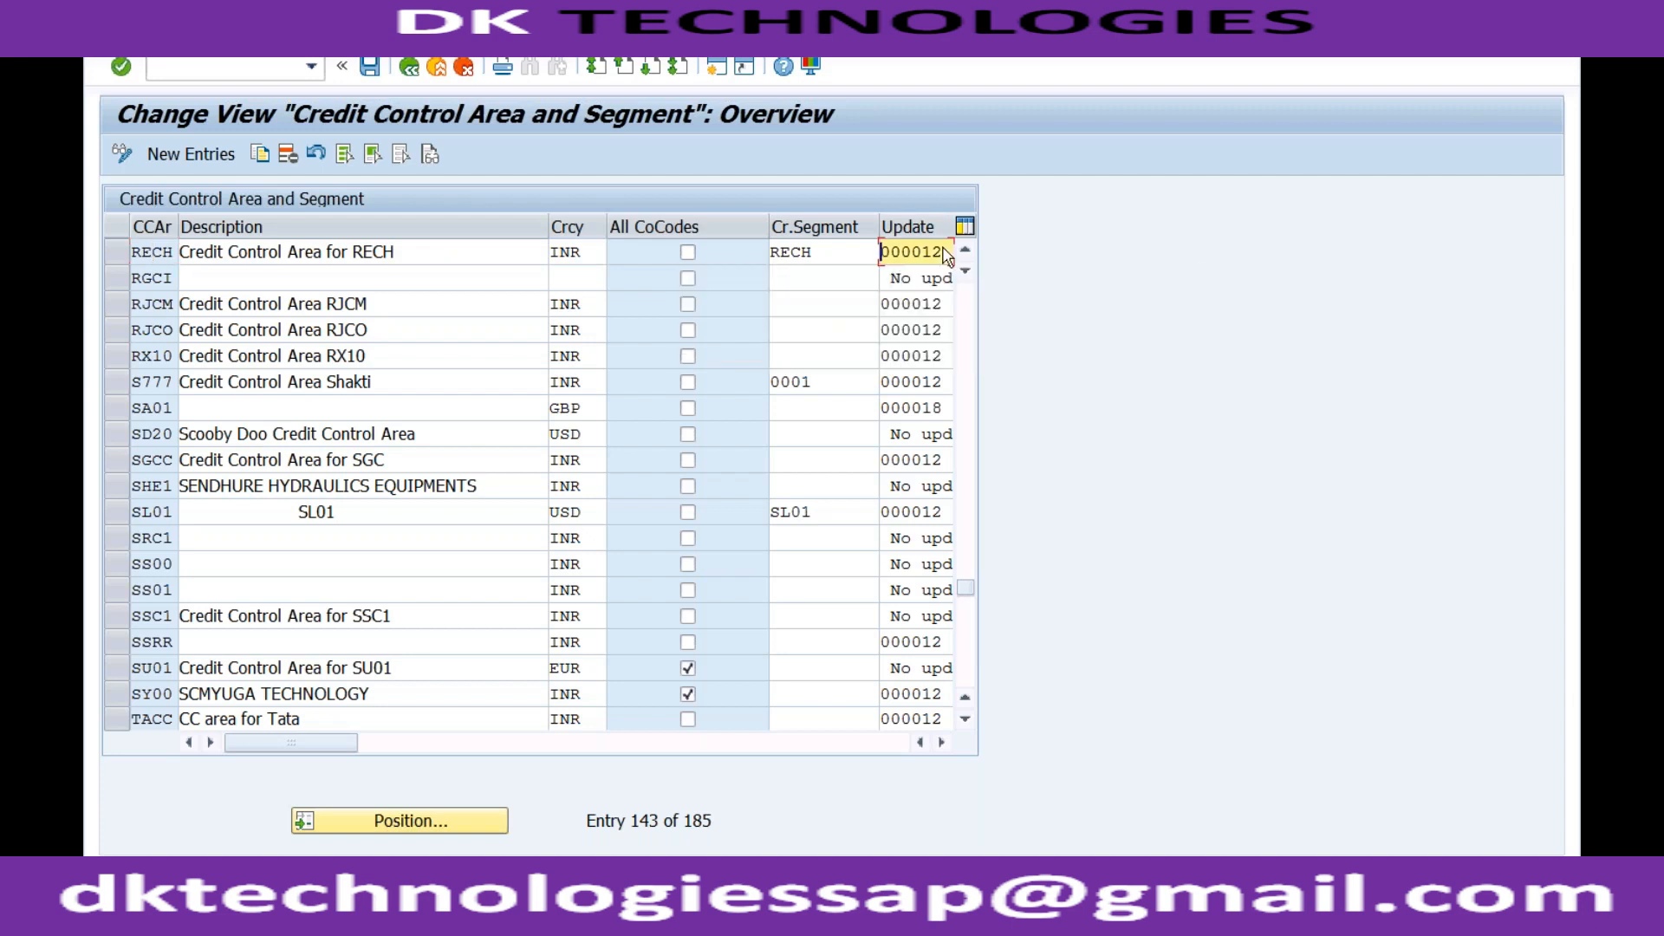
pyautogui.click(829, 249)
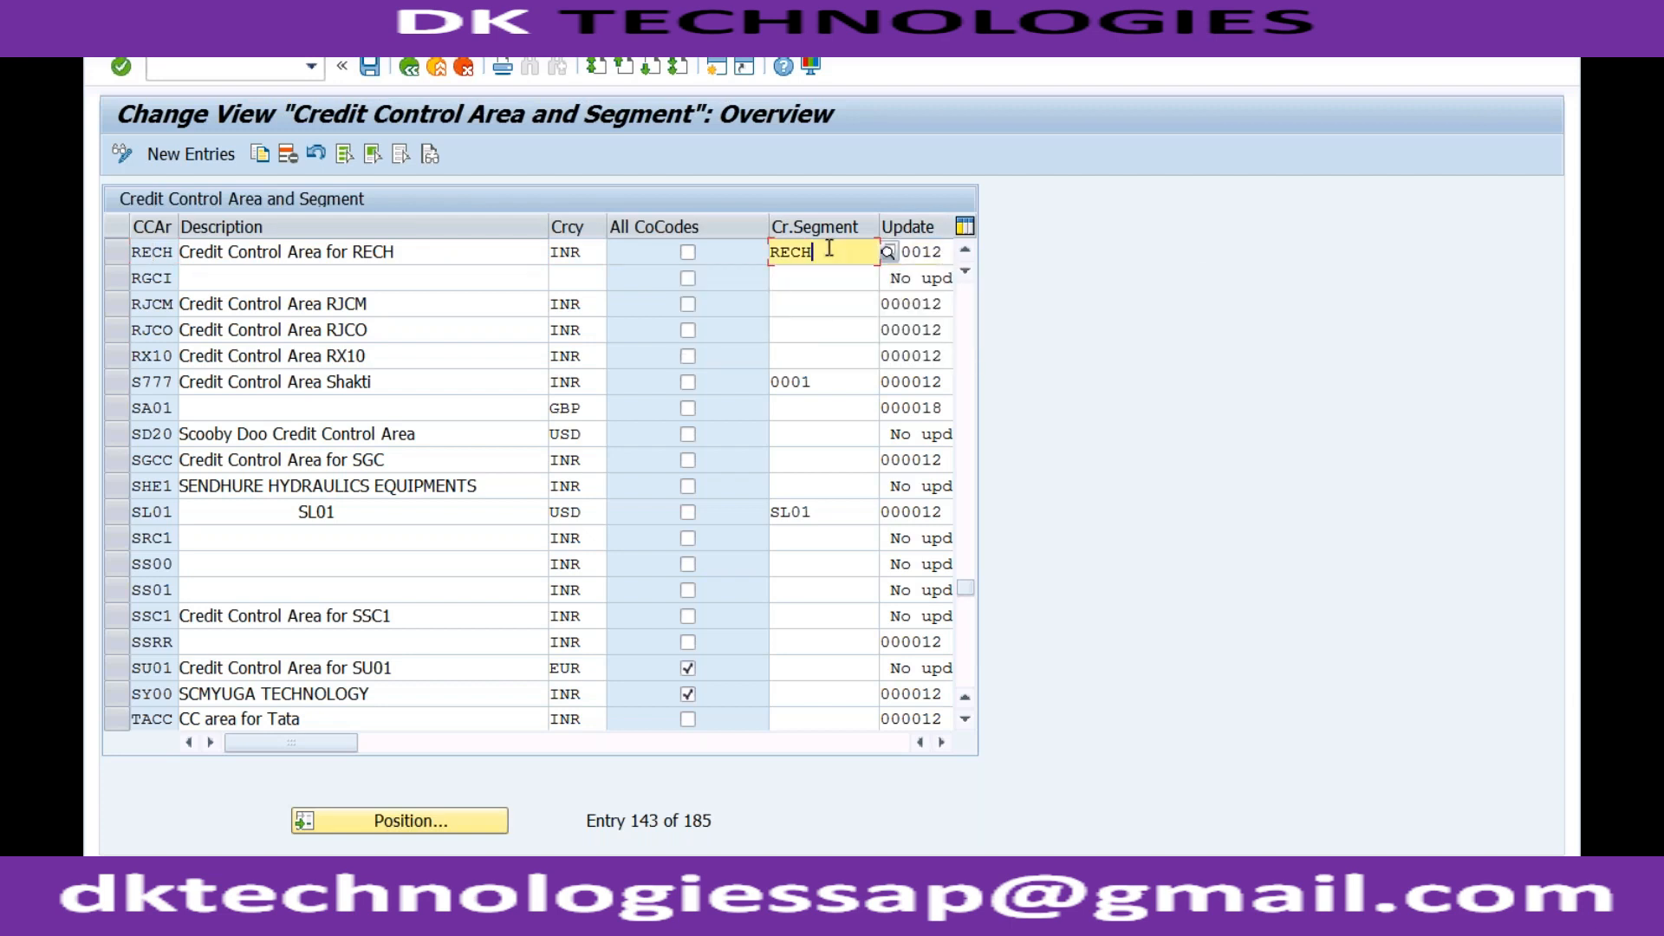
# Save the RECH credit segment assignment, confirm the customizing request and return to the IMG structure
pyautogui.click(371, 70)
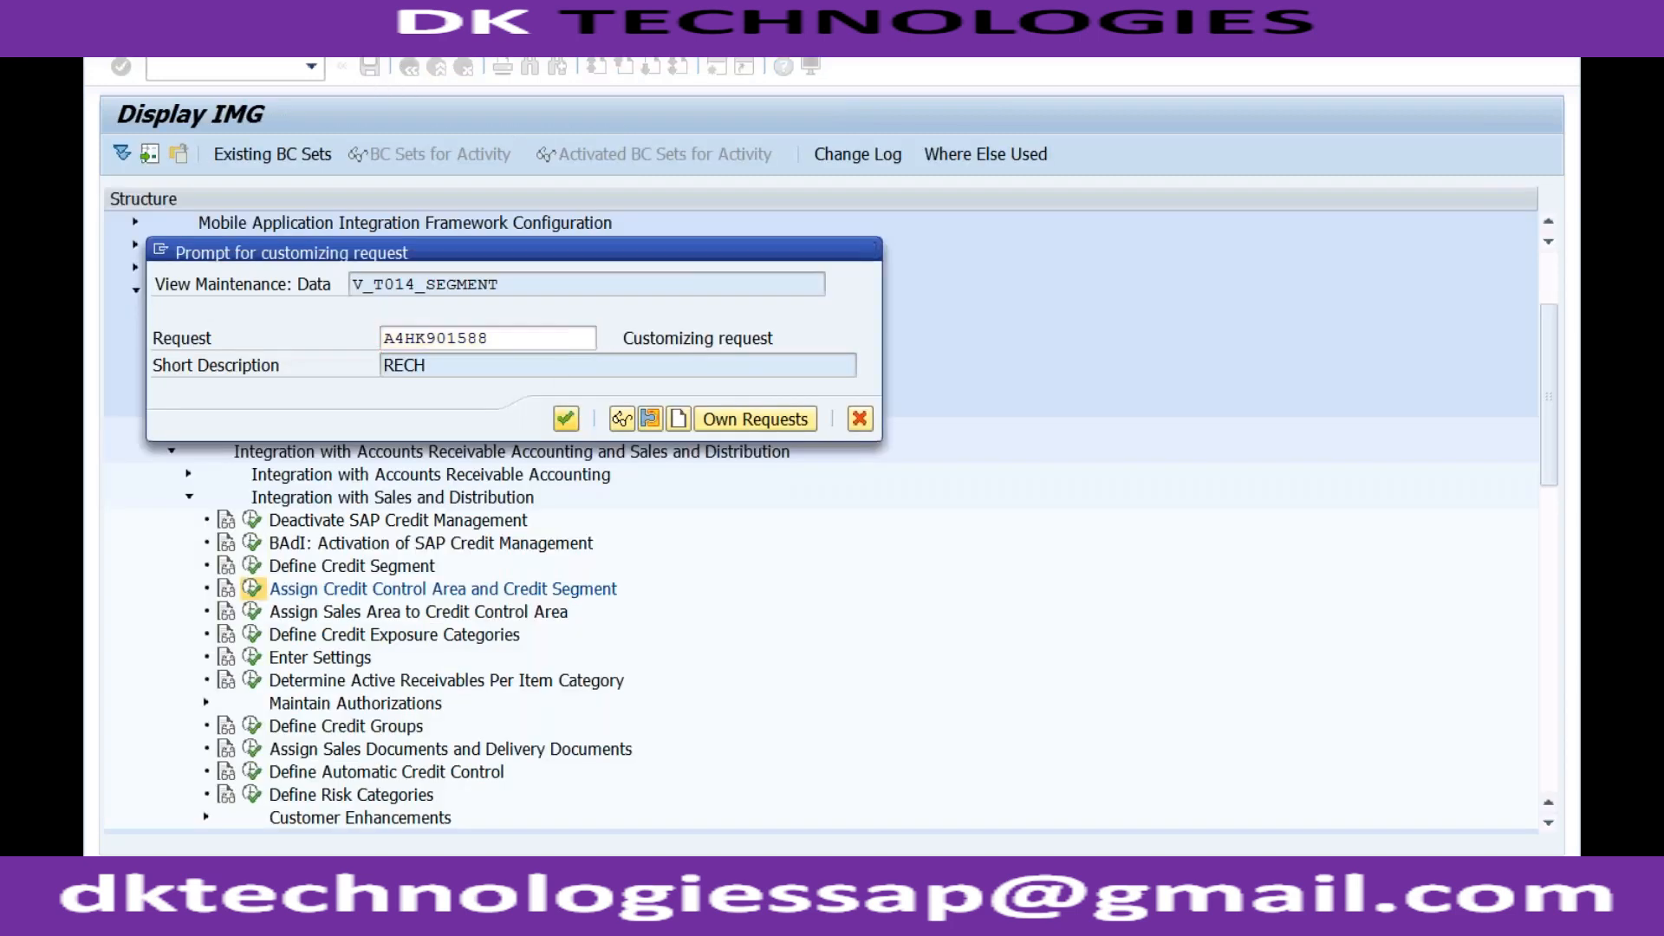
pyautogui.press('Return')
pyautogui.click(409, 68)
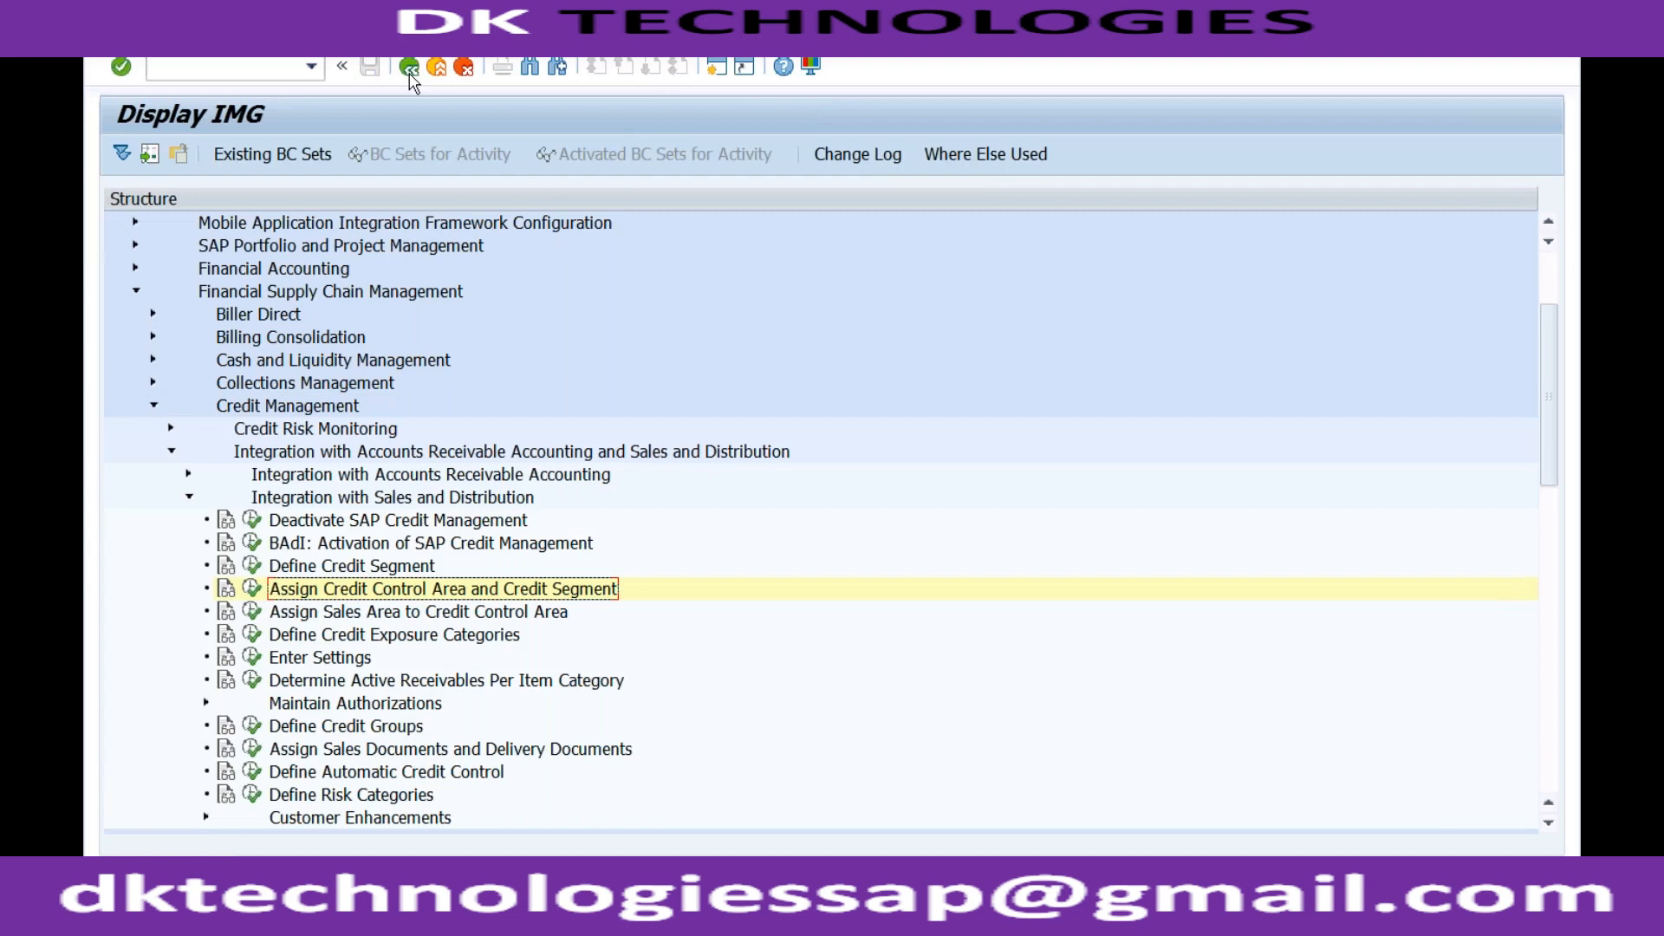
# Open the Assign Sales Area to Credit Control Area activity and examine the division of the first sales area
pyautogui.click(378, 614)
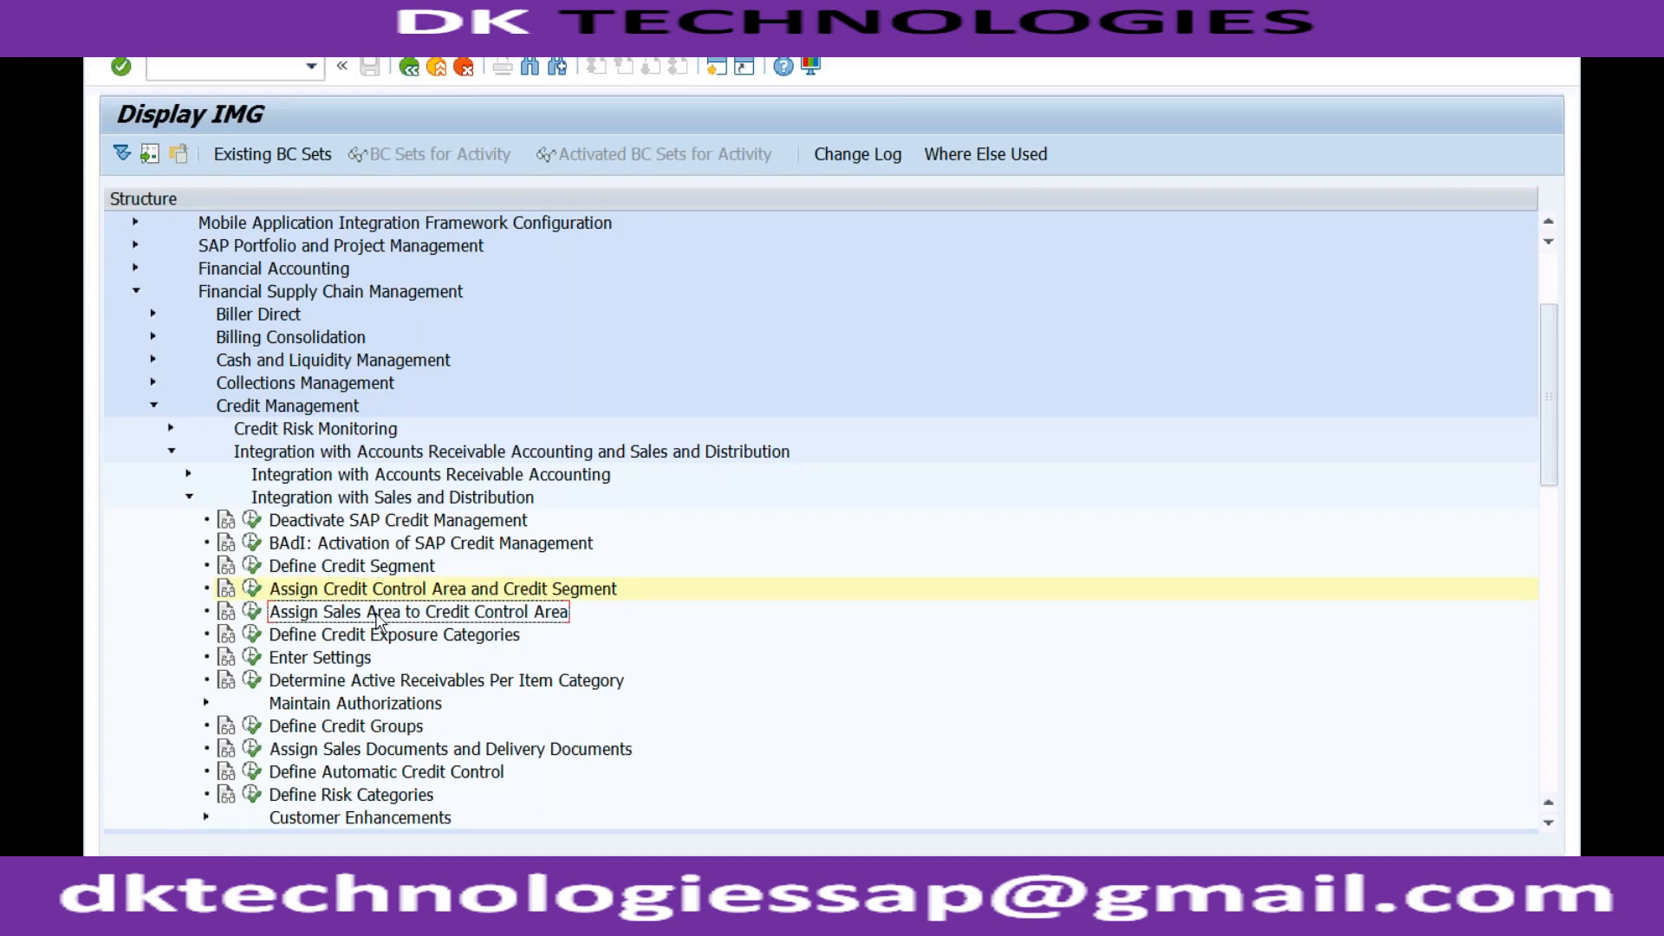
pyautogui.click(252, 612)
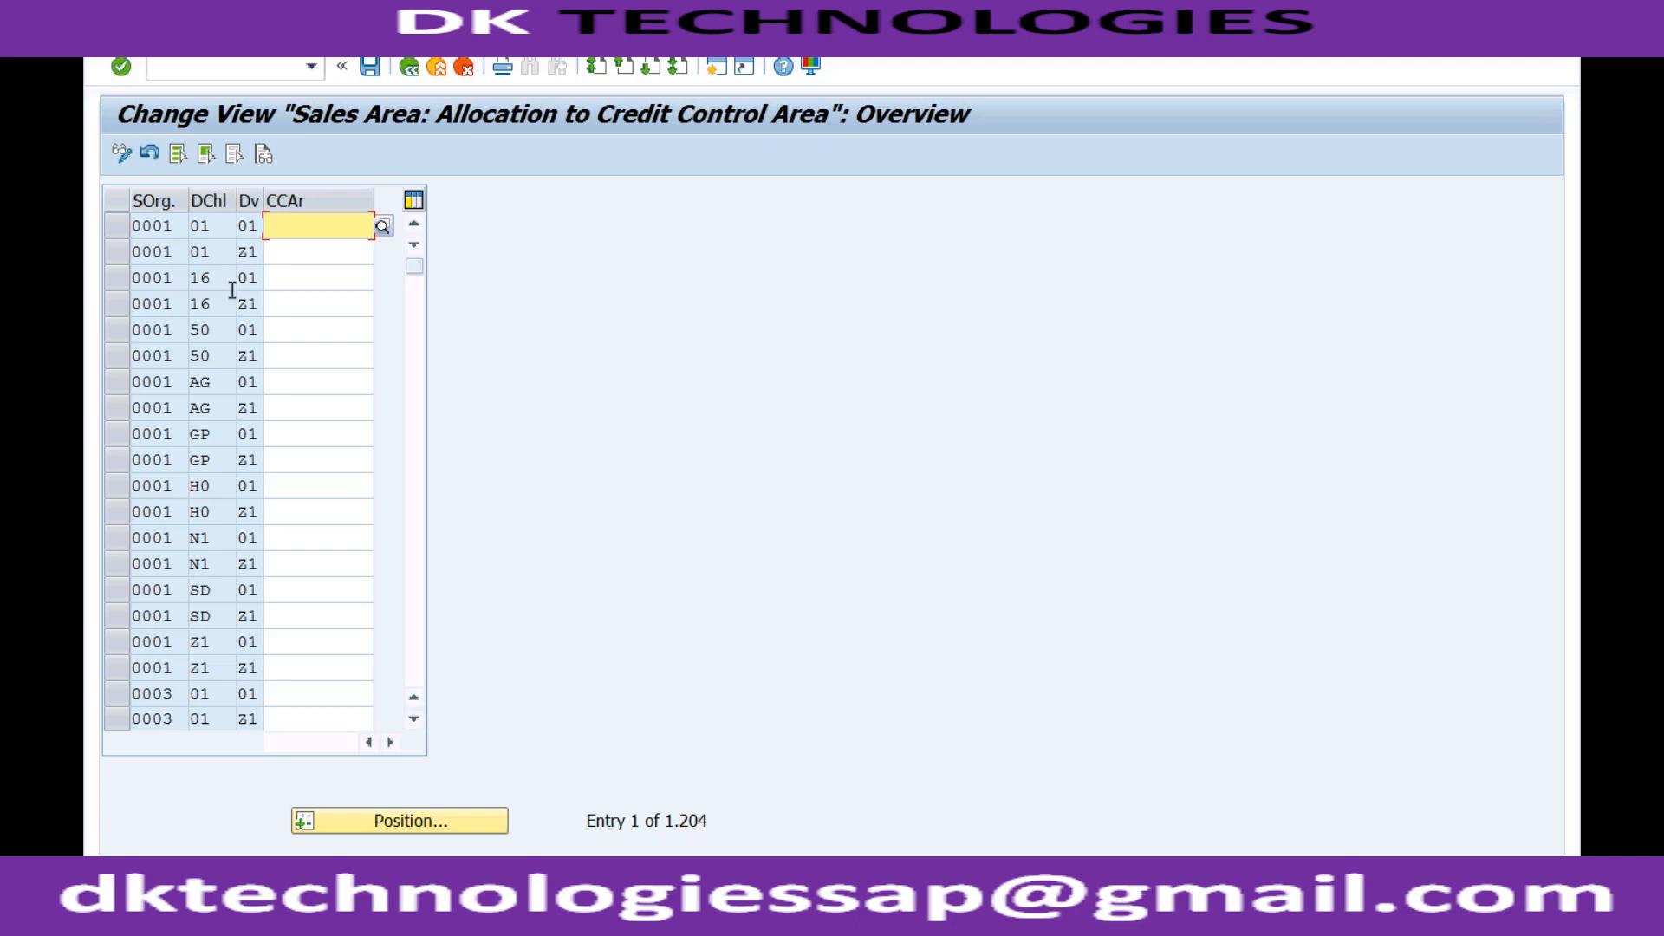
pyautogui.click(251, 226)
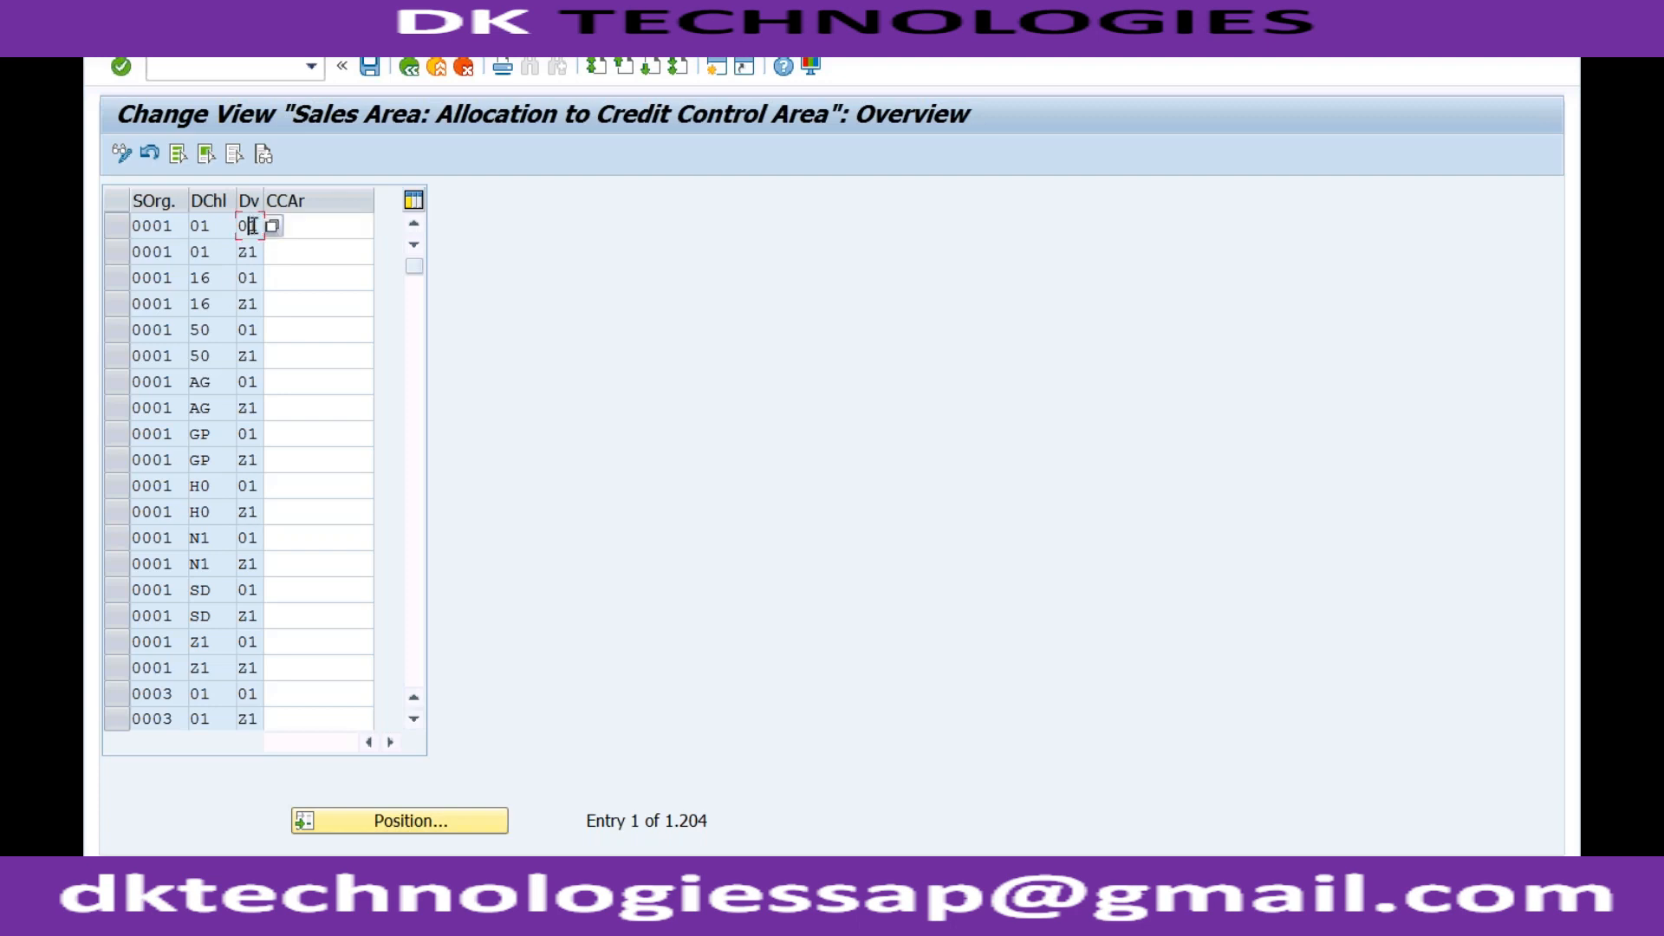
# Switch to the Word diagram, review the hierarchy of Credit Segment 1, Credit Control Area 1 and Company Code 1, and return to SAP
pyautogui.click(560, 897)
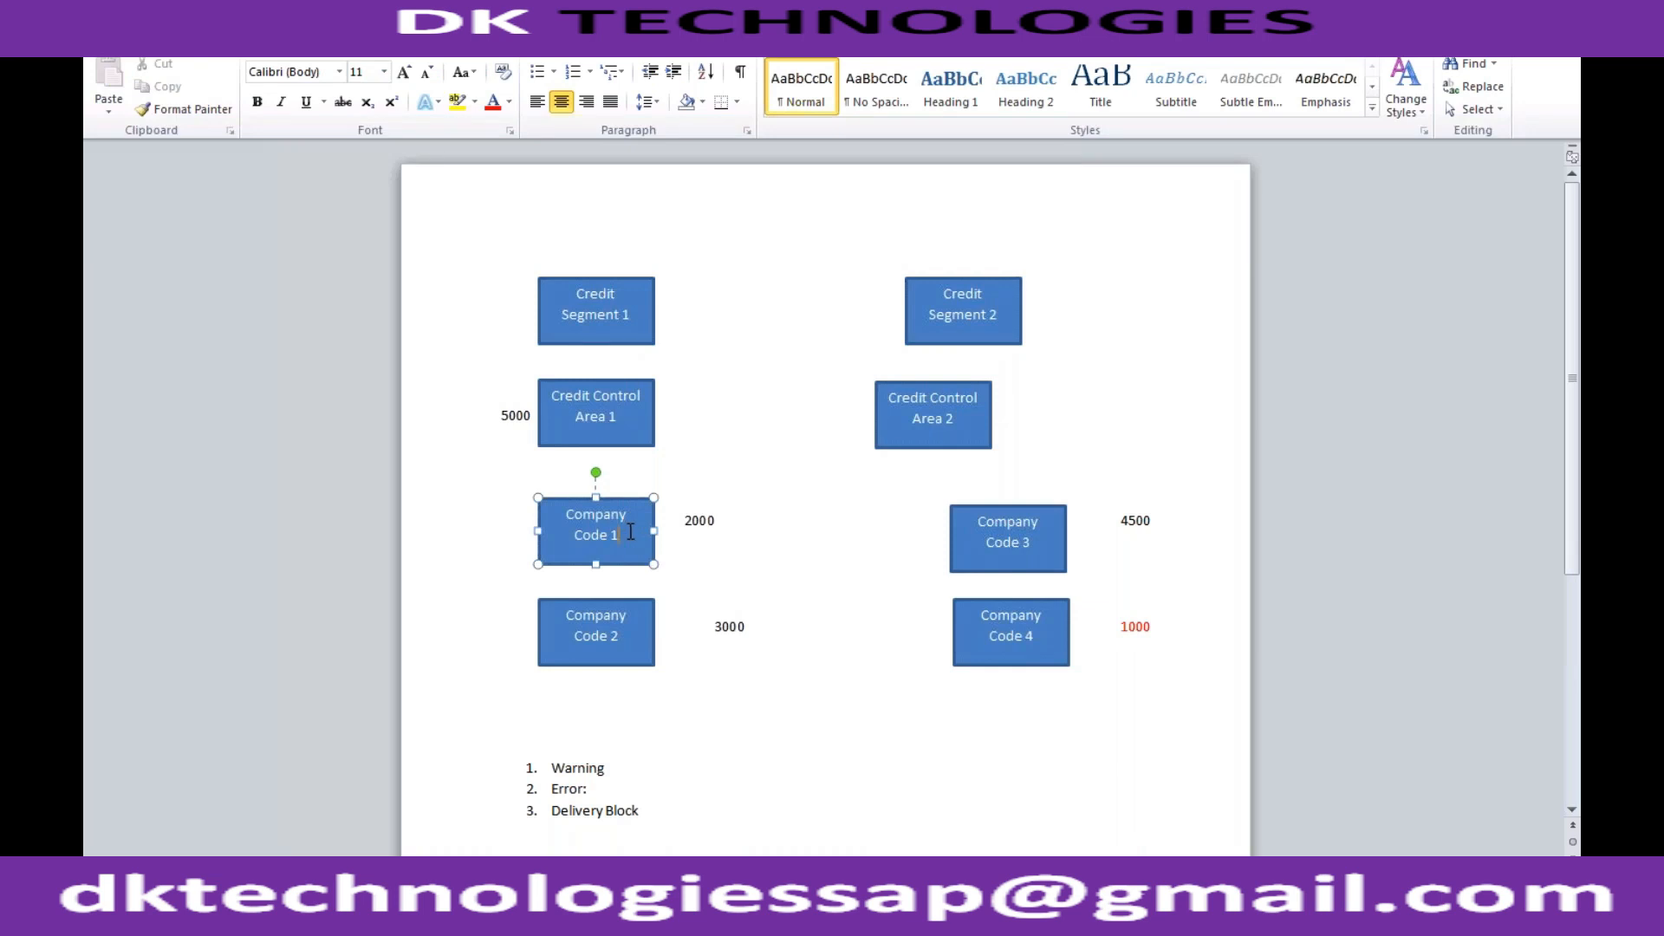
pyautogui.click(639, 314)
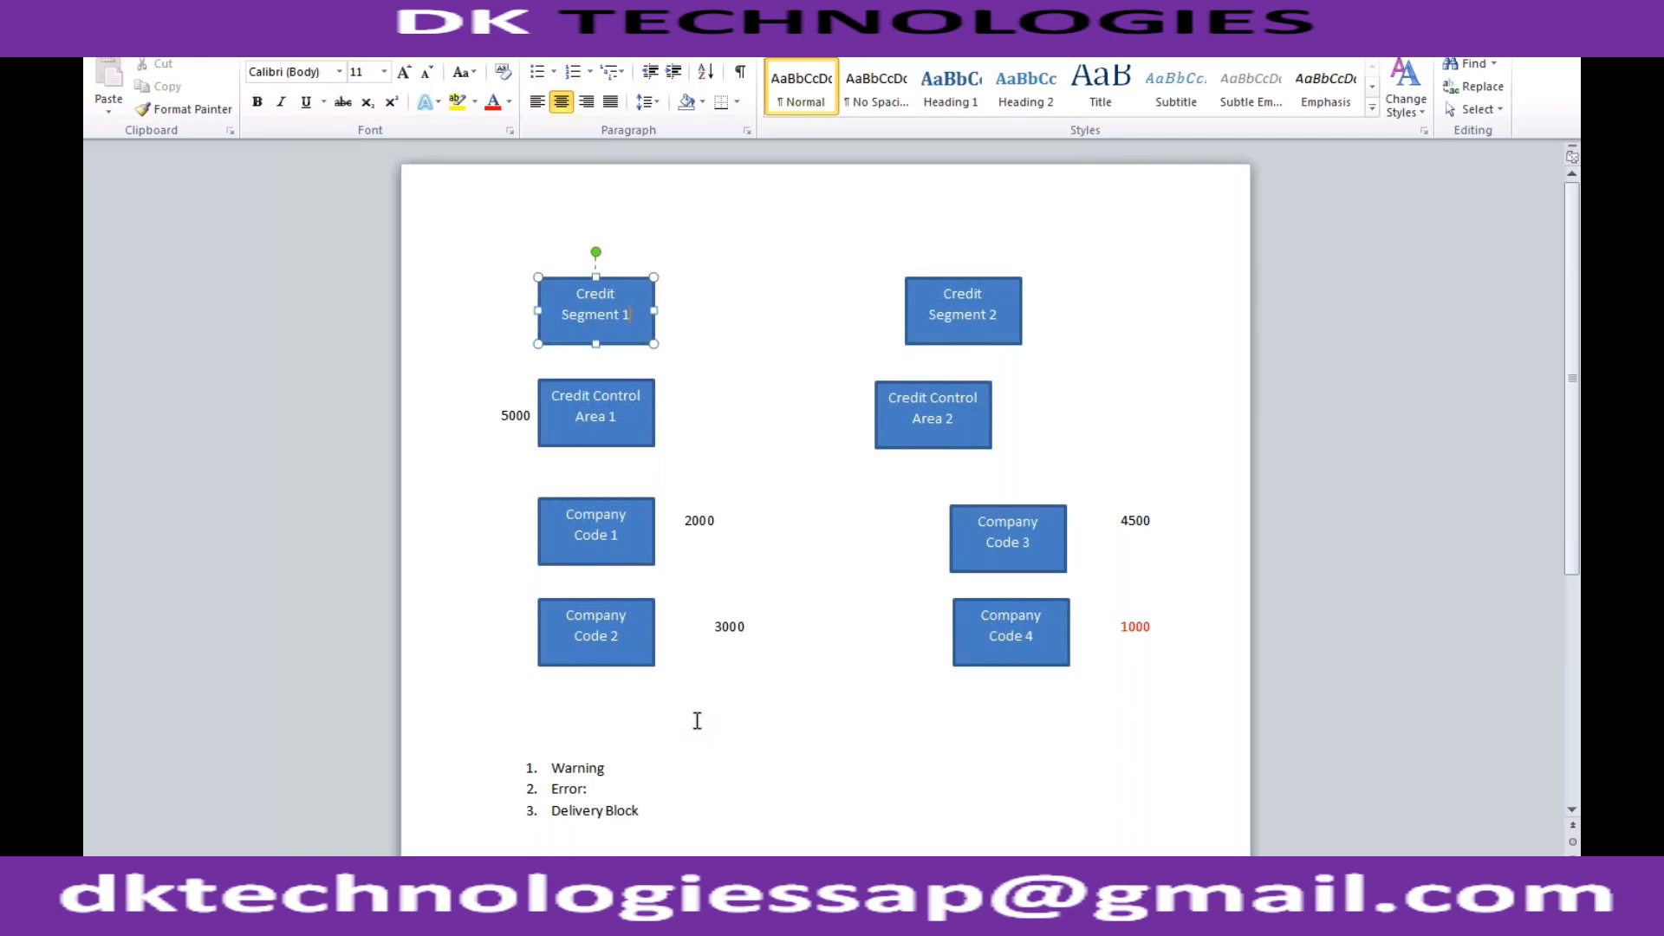
pyautogui.click(630, 534)
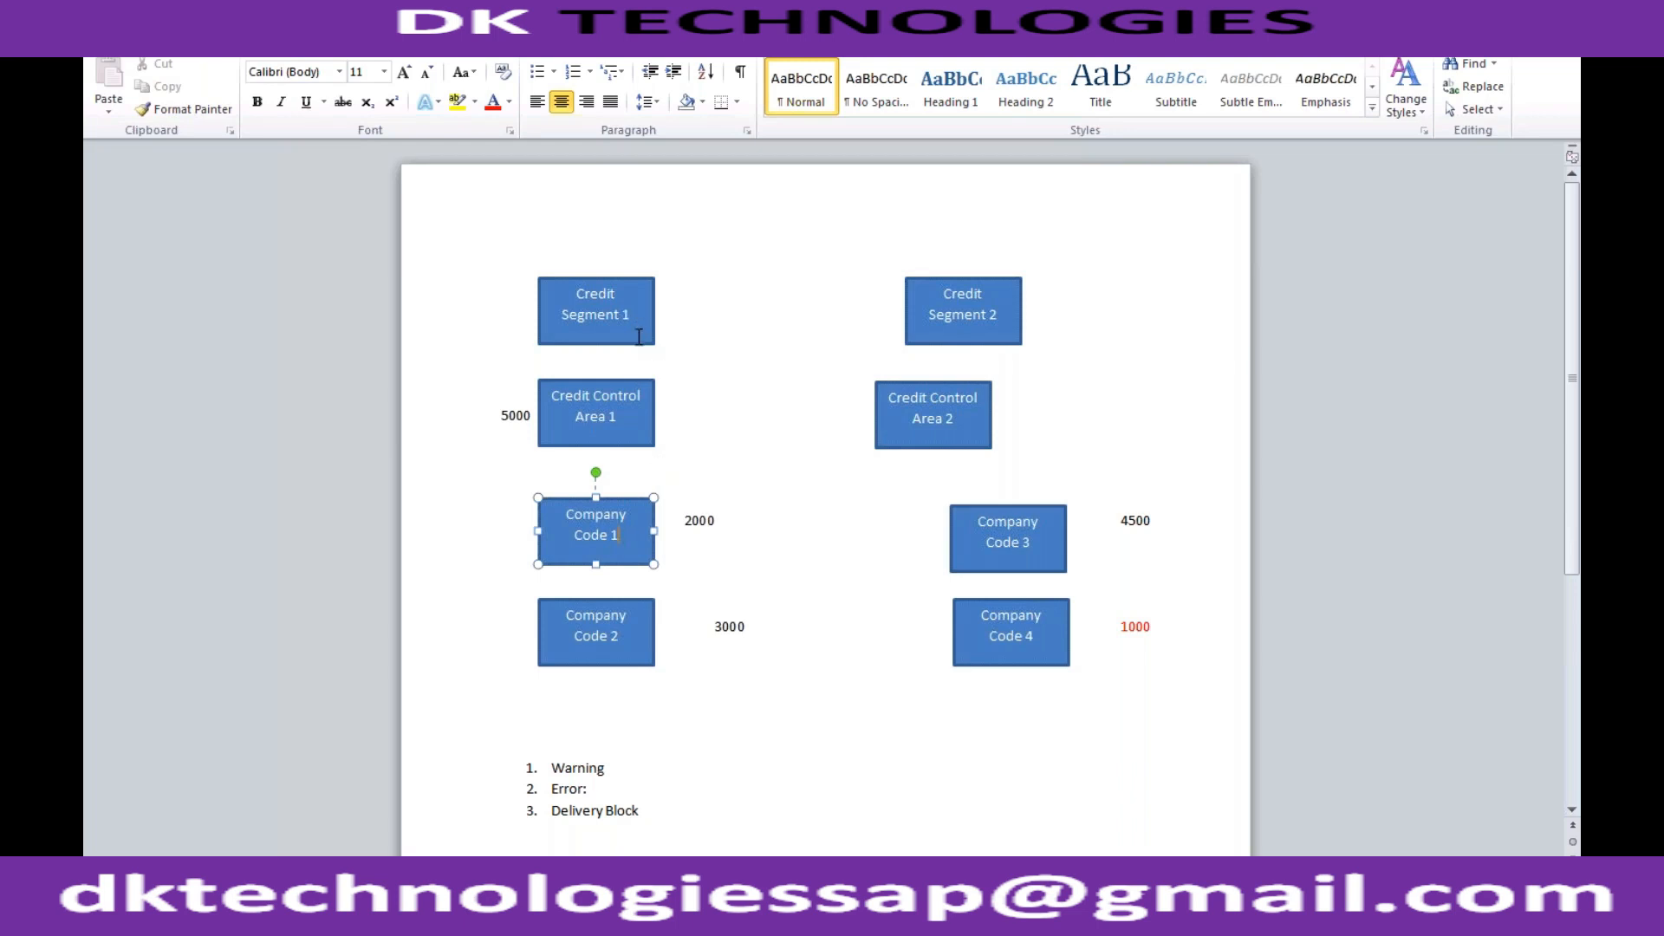
pyautogui.click(628, 417)
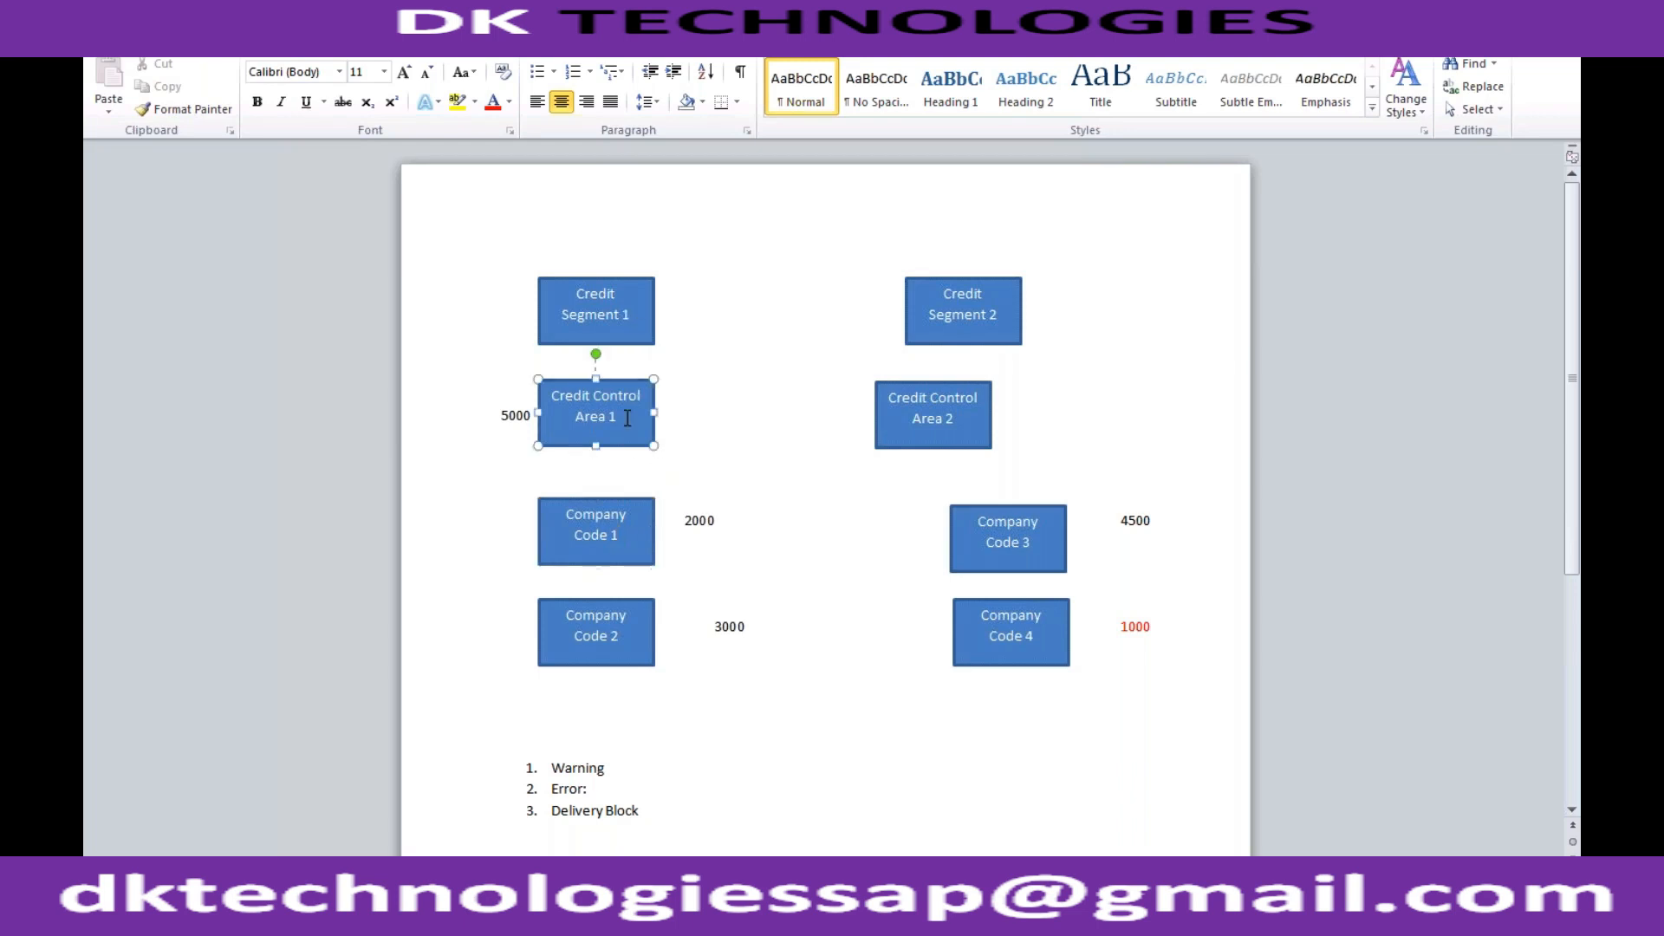
pyautogui.click(628, 539)
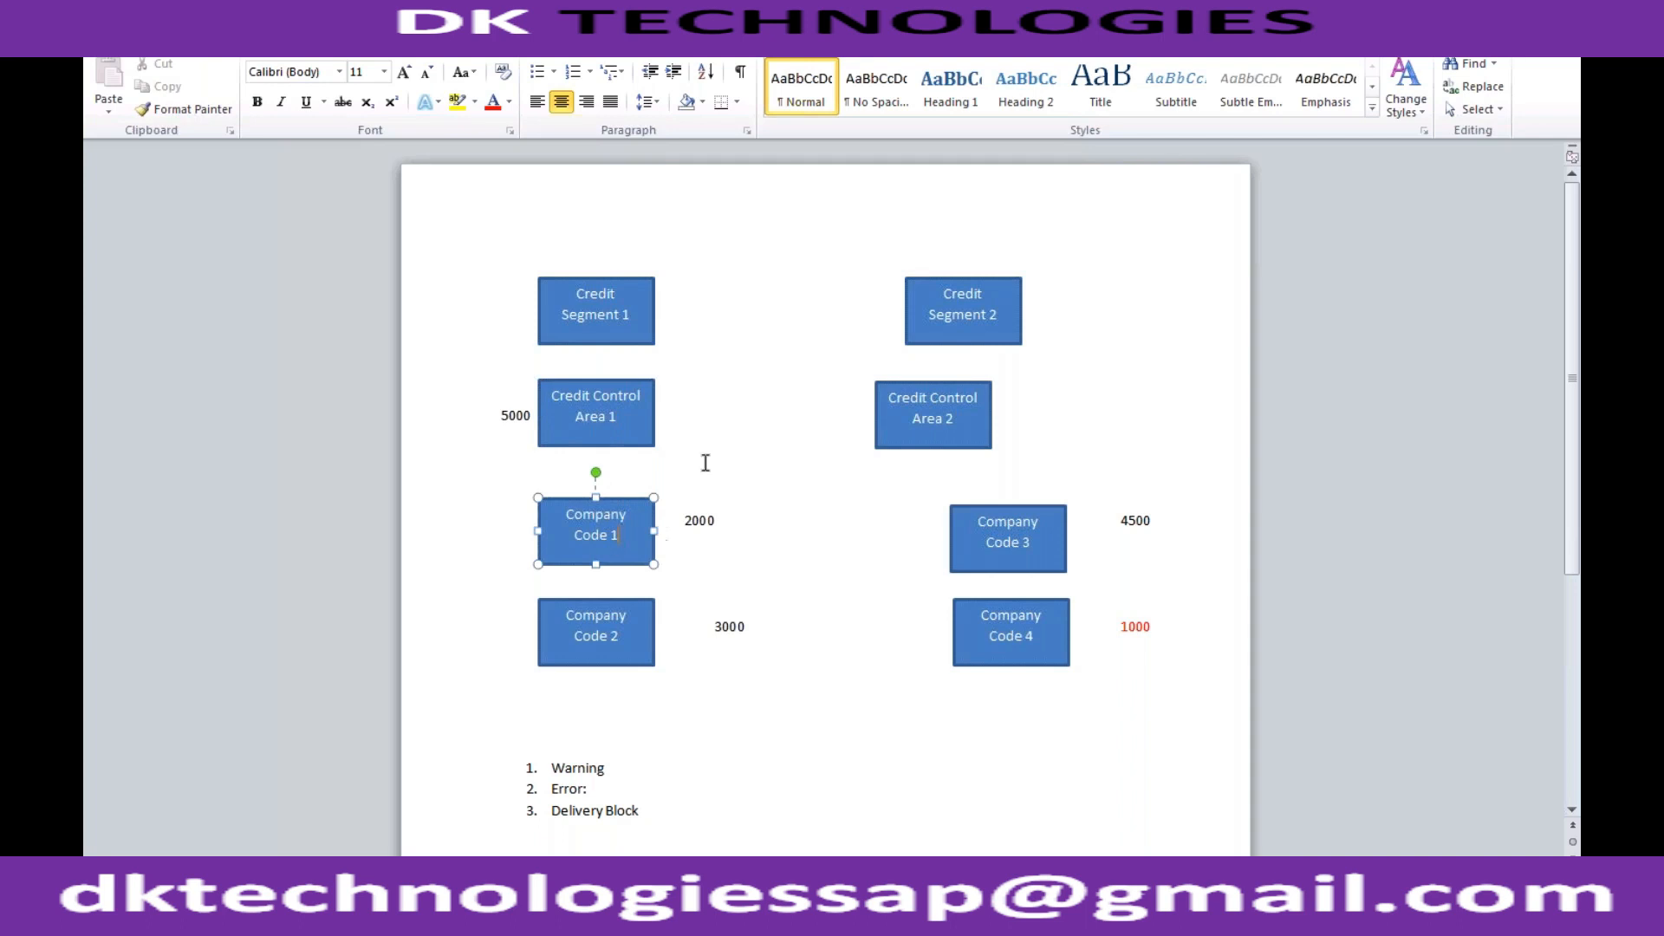
pyautogui.click(632, 317)
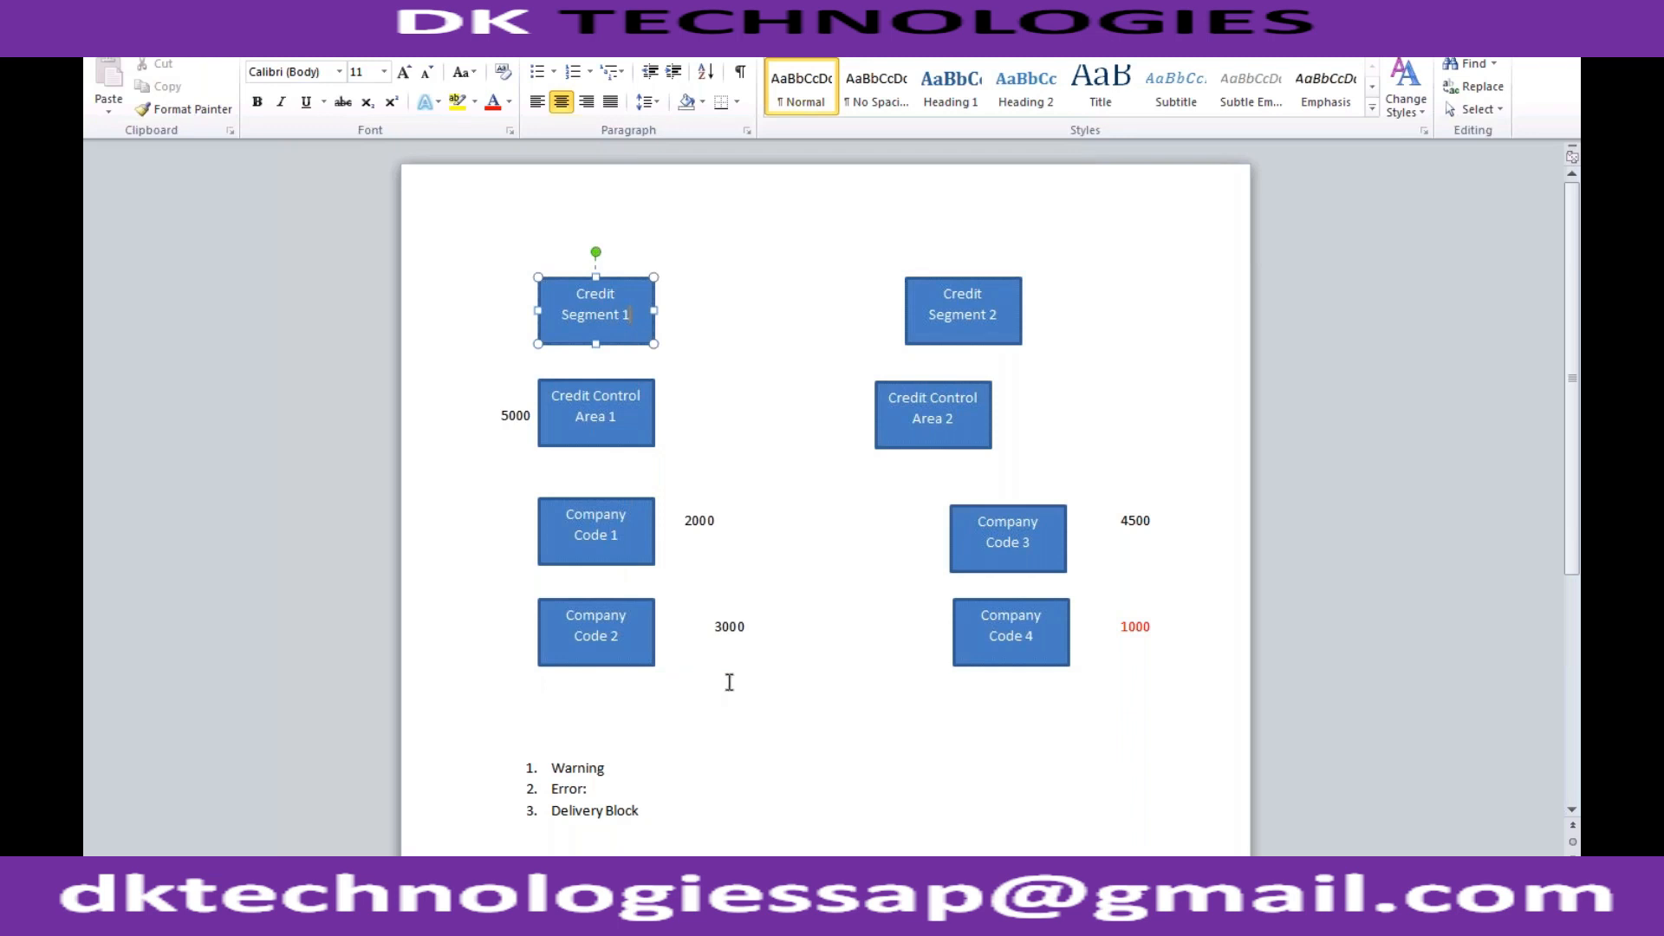
pyautogui.click(625, 417)
pyautogui.click(630, 314)
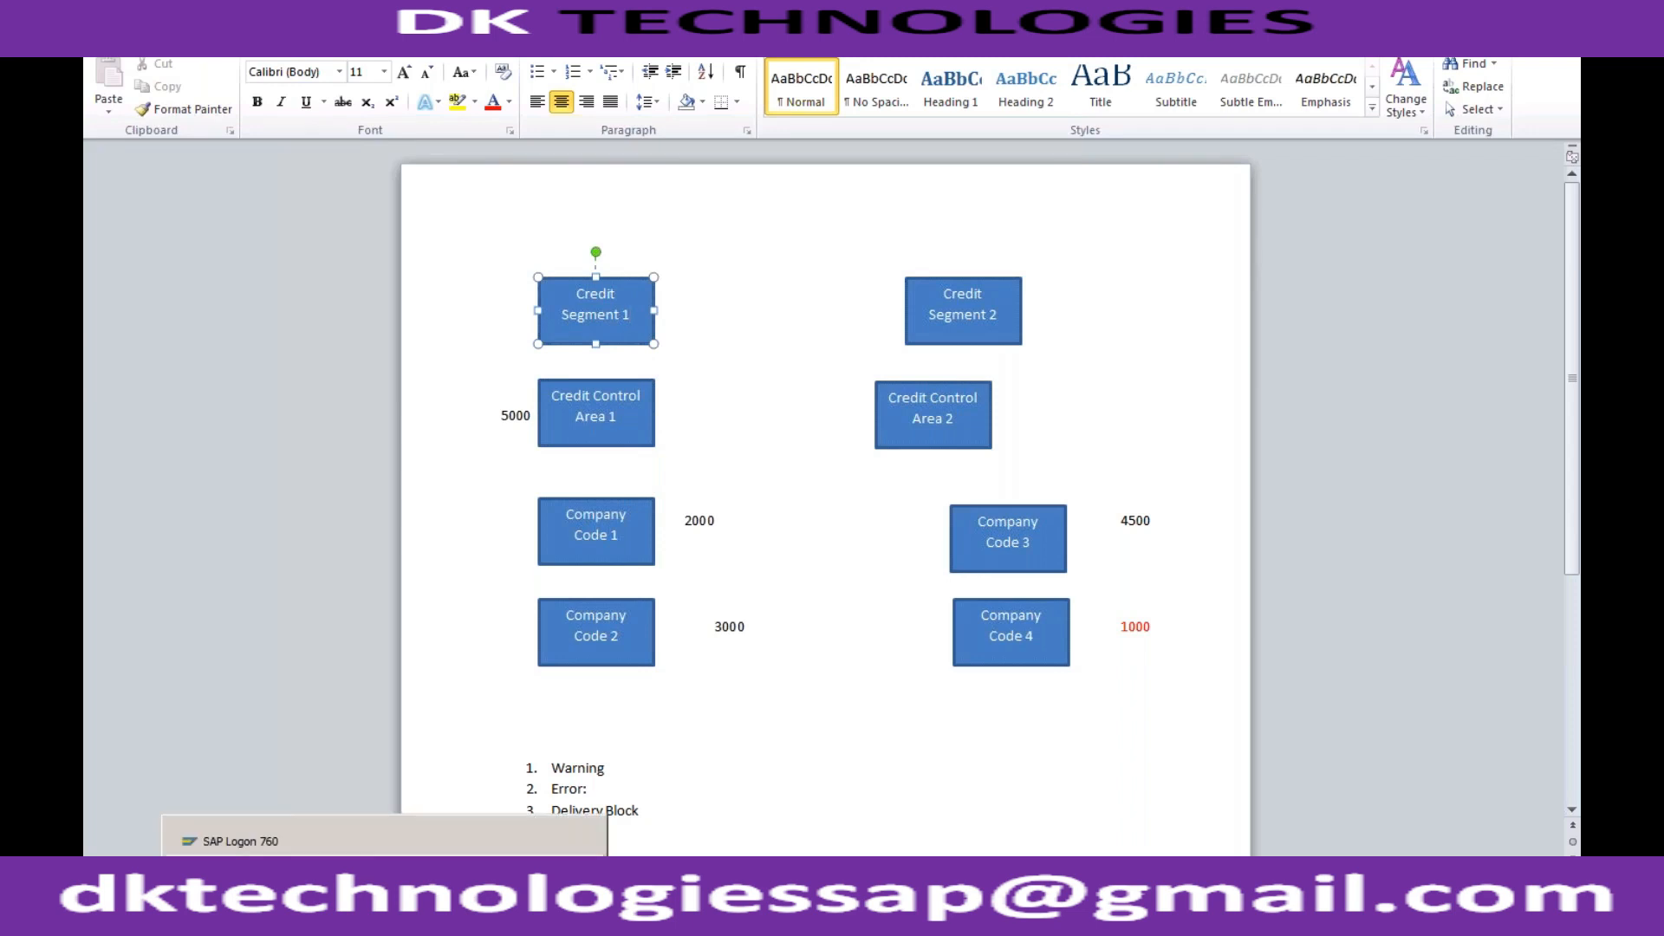
pyautogui.click(373, 836)
# Examine the credit control area field for sales area 0001/16/01, compare it with Company Code 1 in the Word diagram, and return to SAP
pyautogui.click(162, 278)
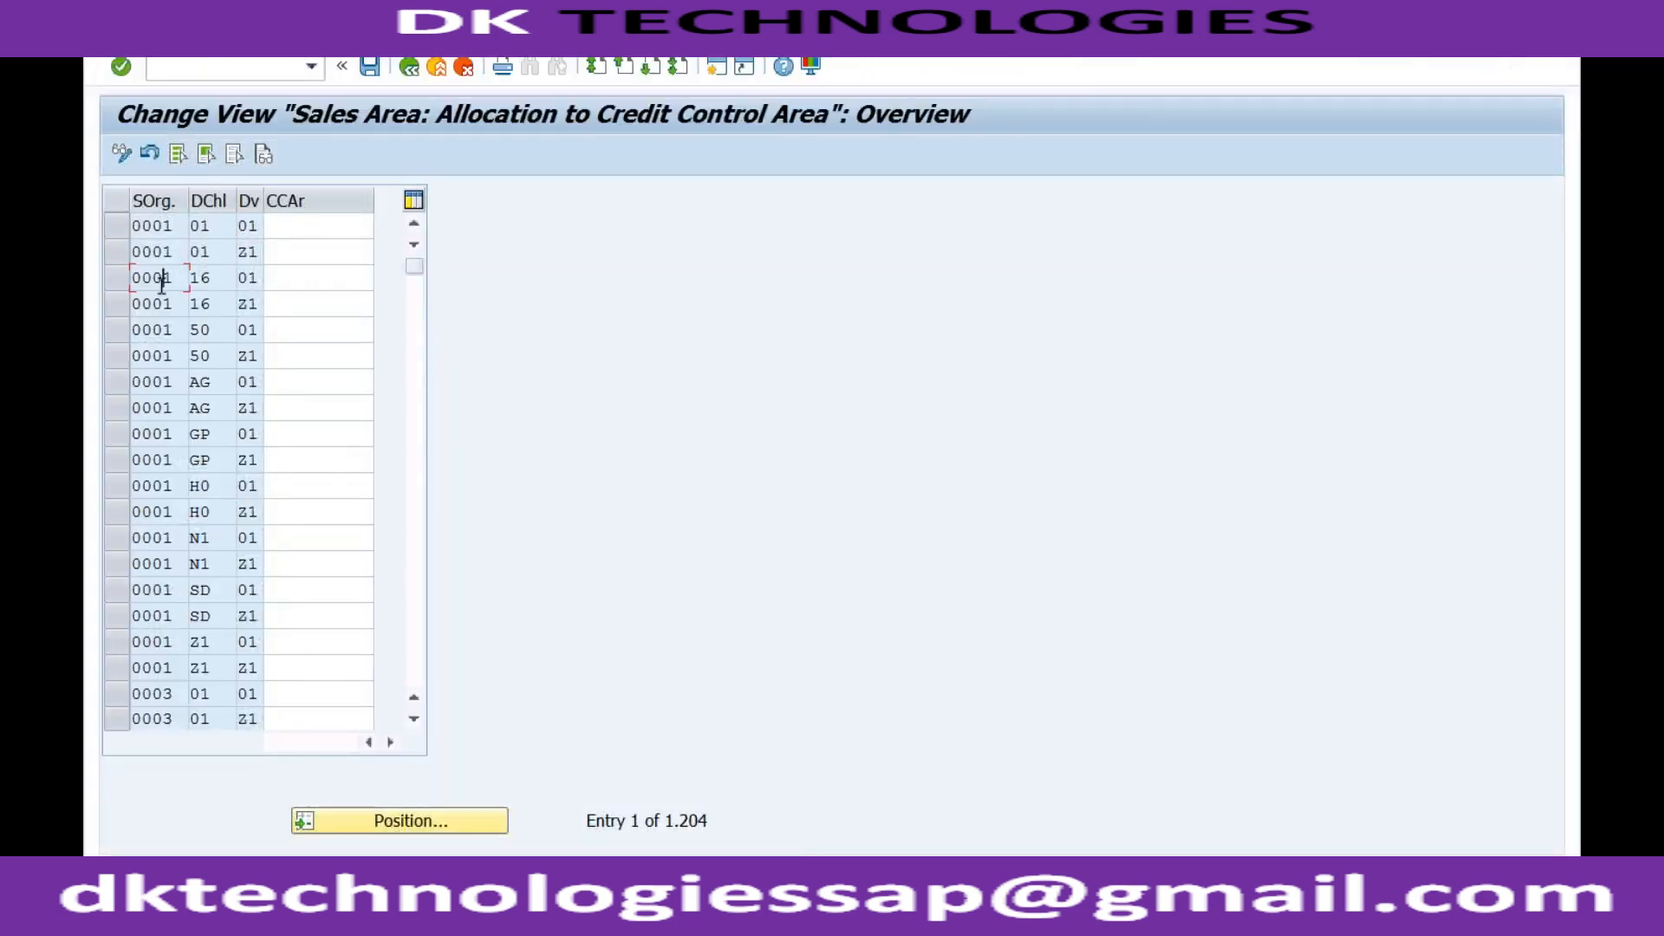
pyautogui.click(293, 277)
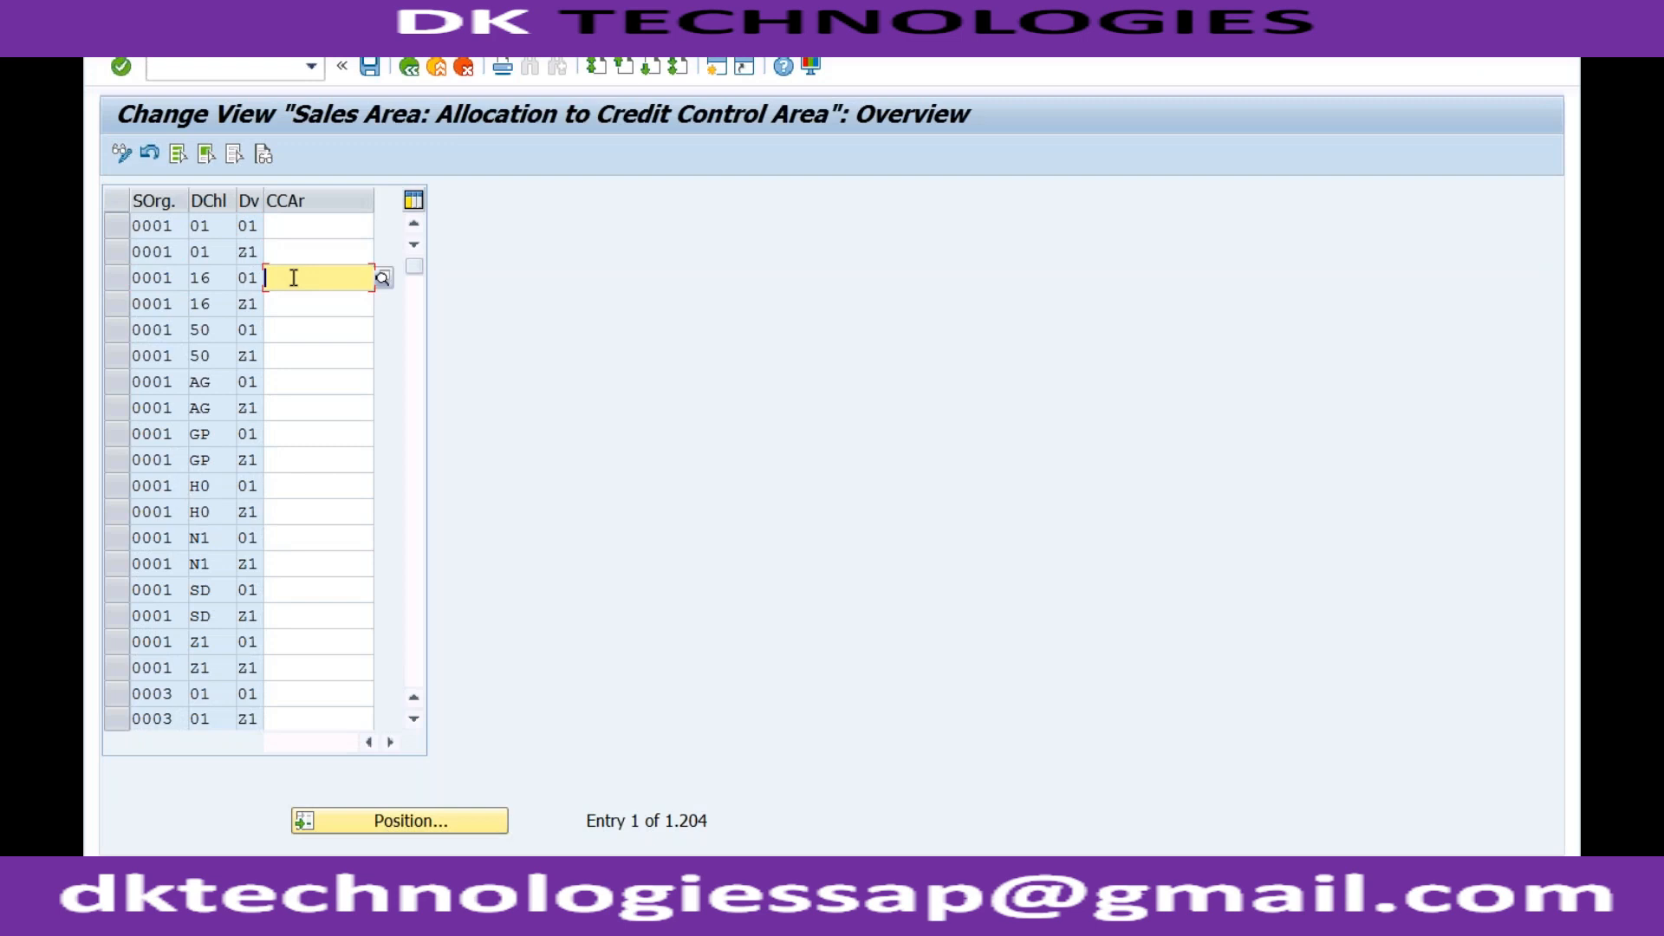
pyautogui.hotkey('alt', 'Tab')
pyautogui.click(625, 533)
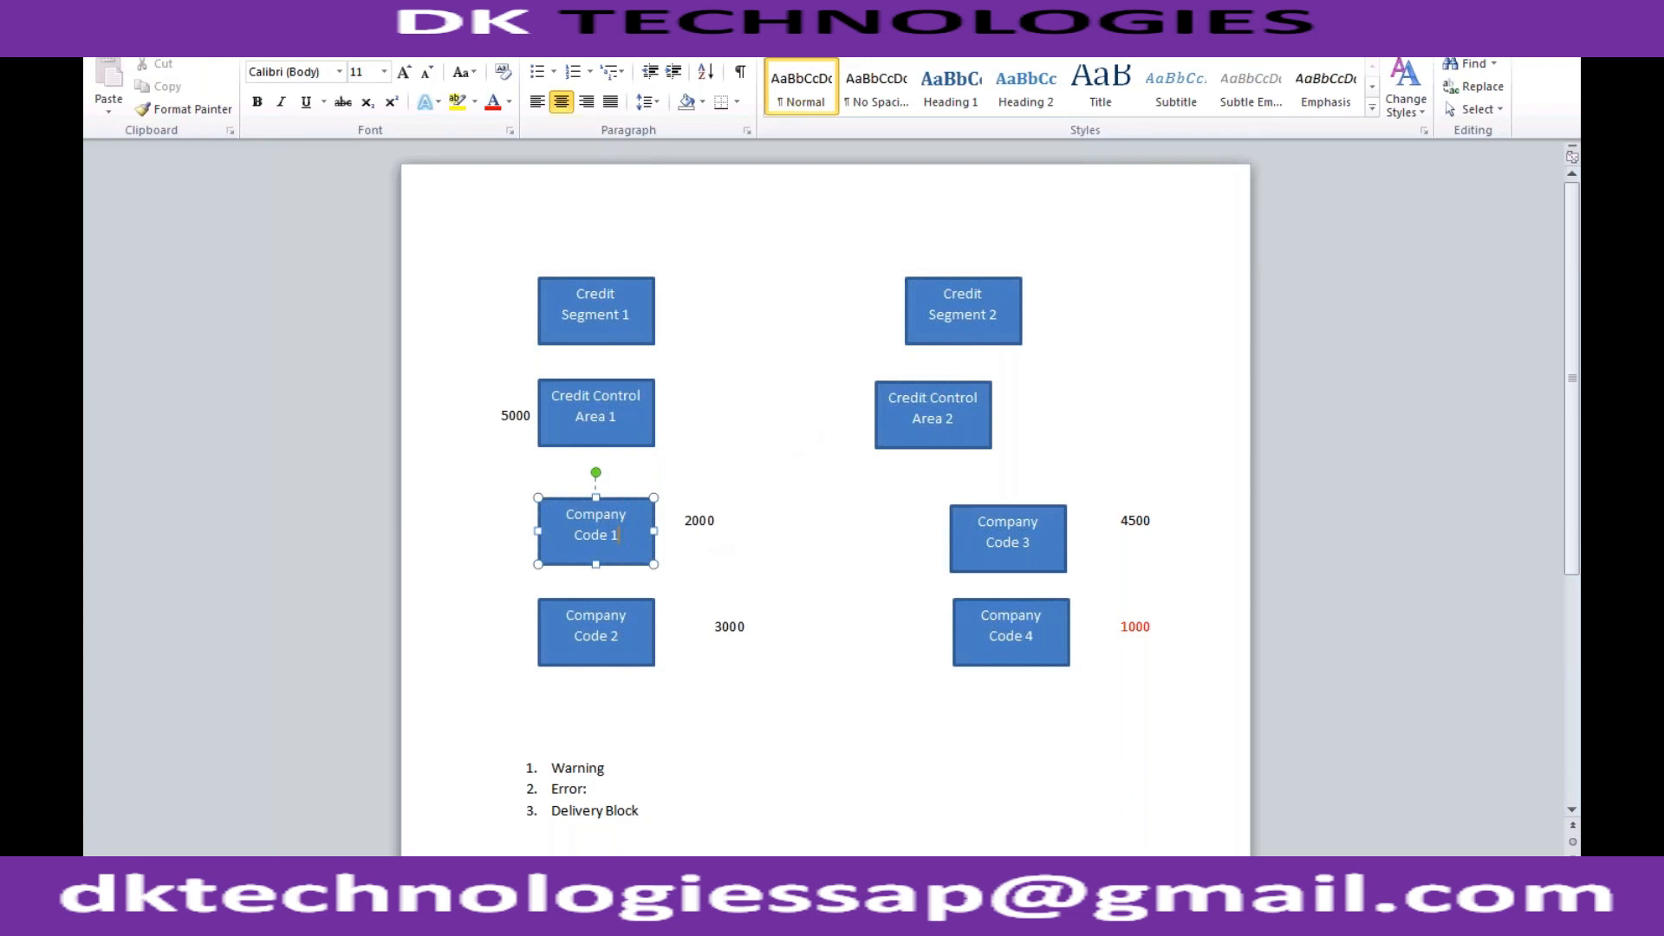
pyautogui.click(385, 919)
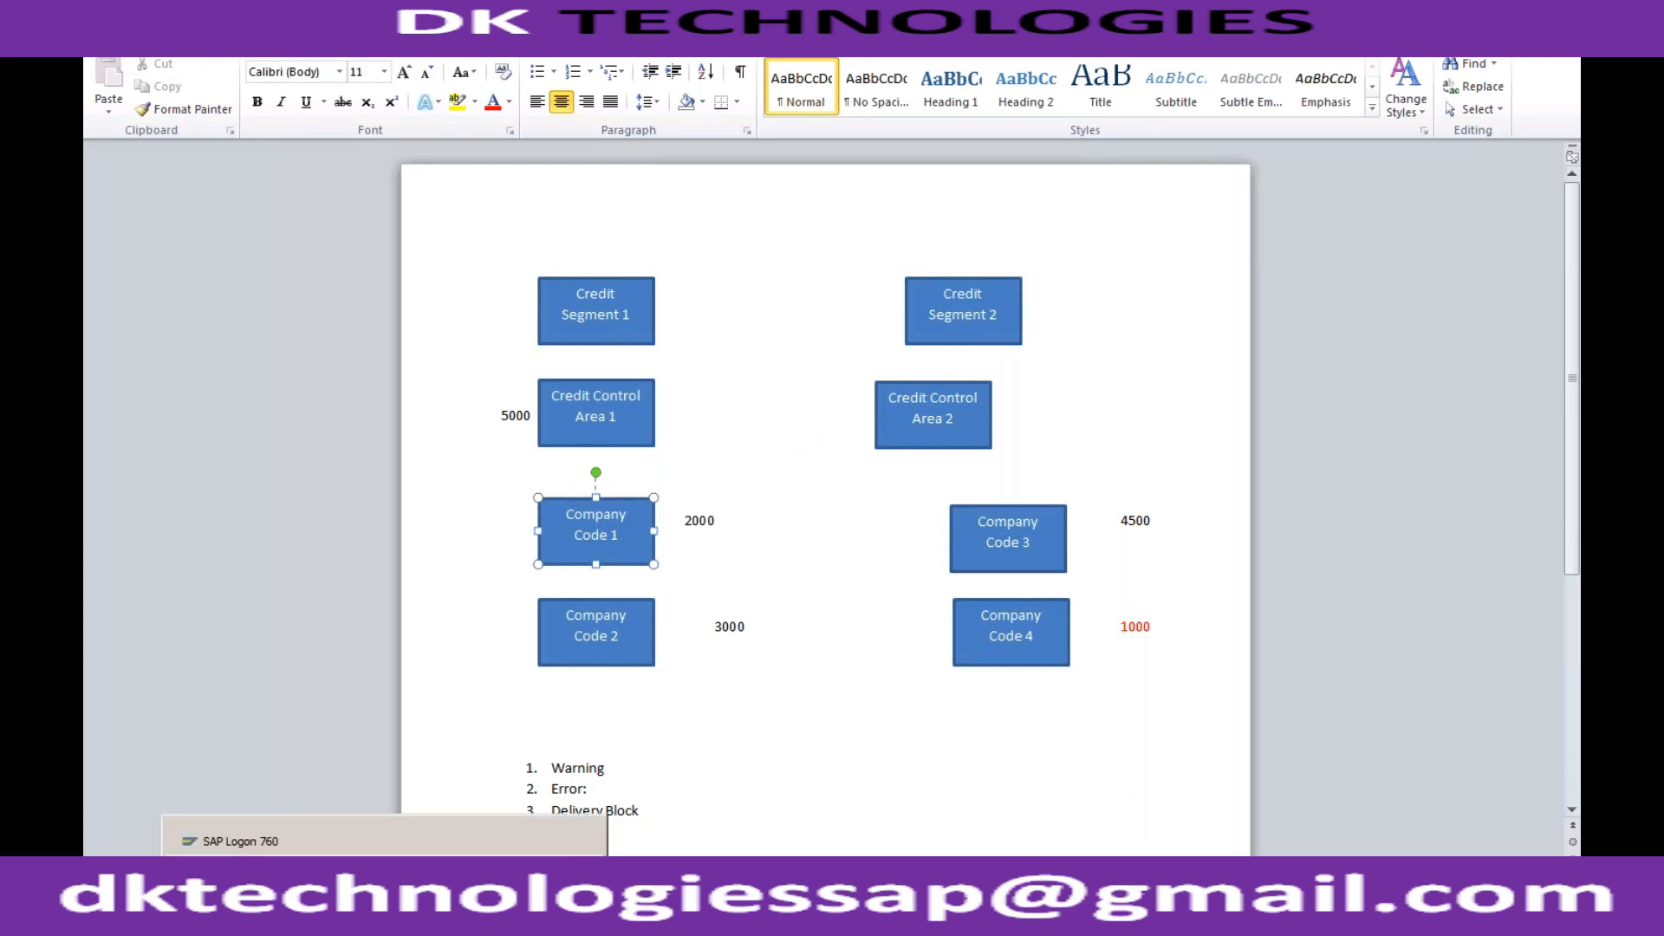
pyautogui.click(385, 874)
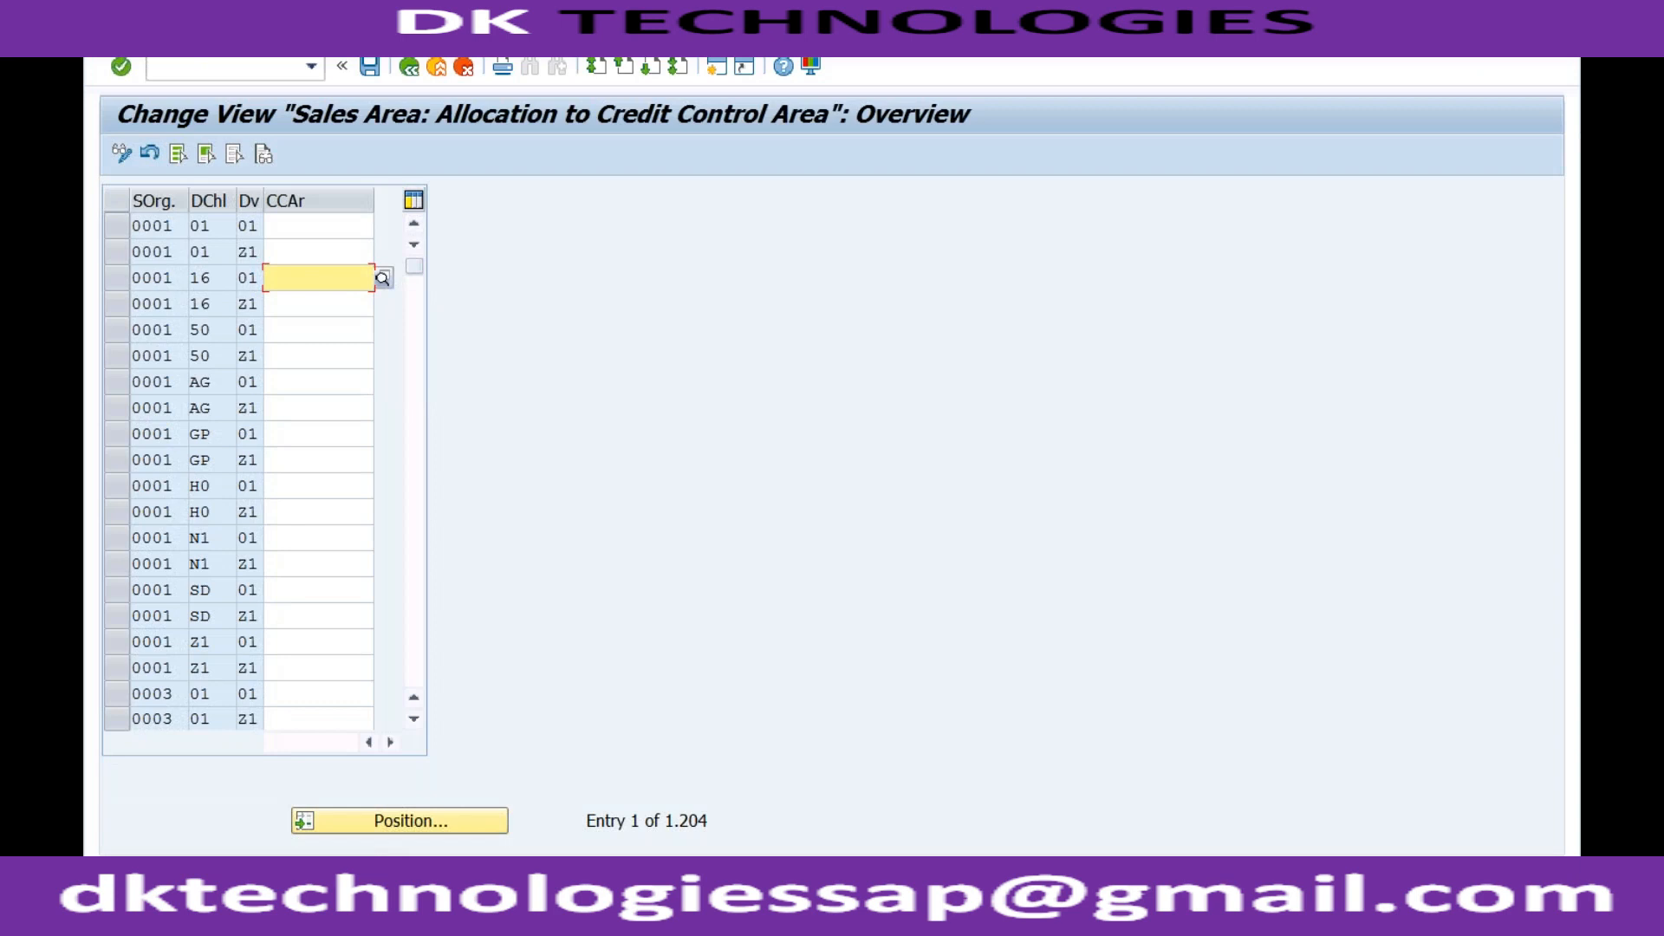